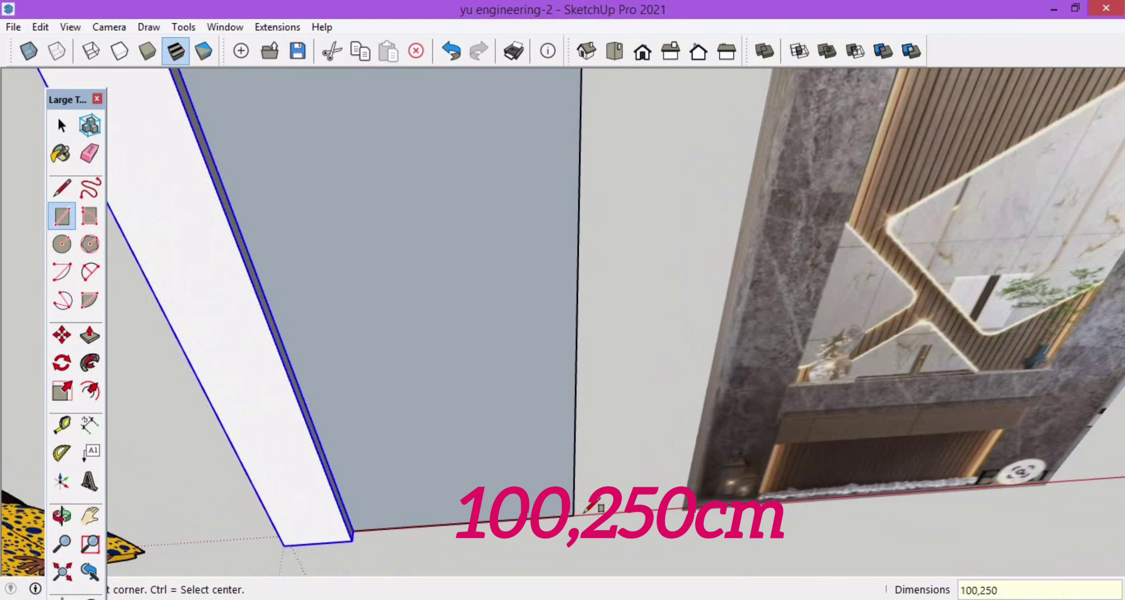
Step: Push/pull the large rectangular face beside the side pillar out by 1 cm to form the back panel
scroll(567, 522, down, 3)
middle_drag(545, 523, 530, 585)
scroll(493, 229, up, 3)
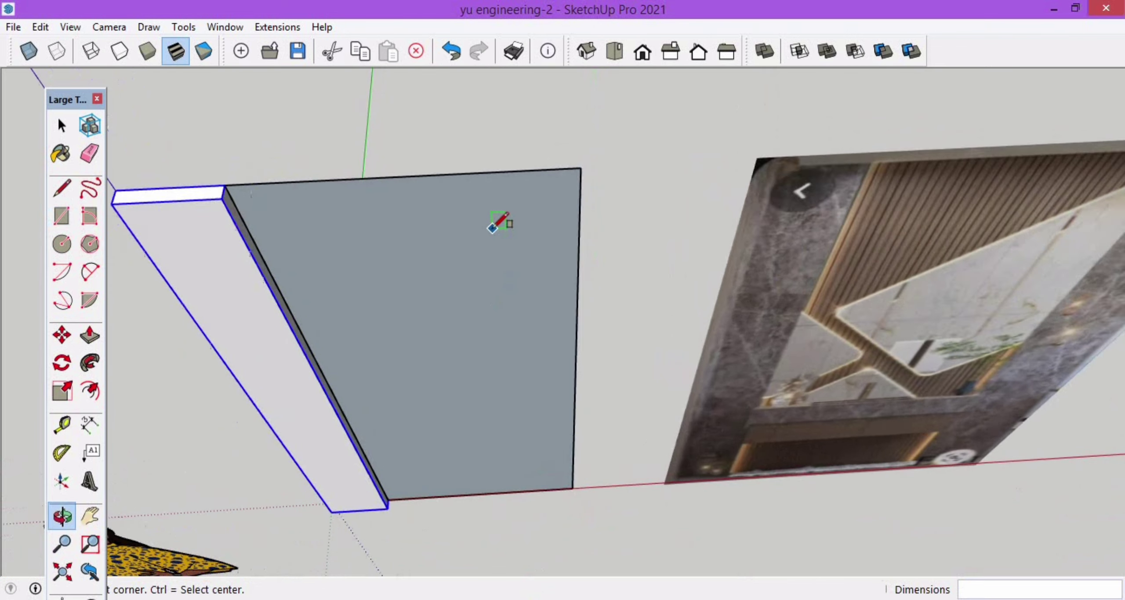
key(space)
key(p)
click(502, 244)
text(1)
key(Return)
key(space)
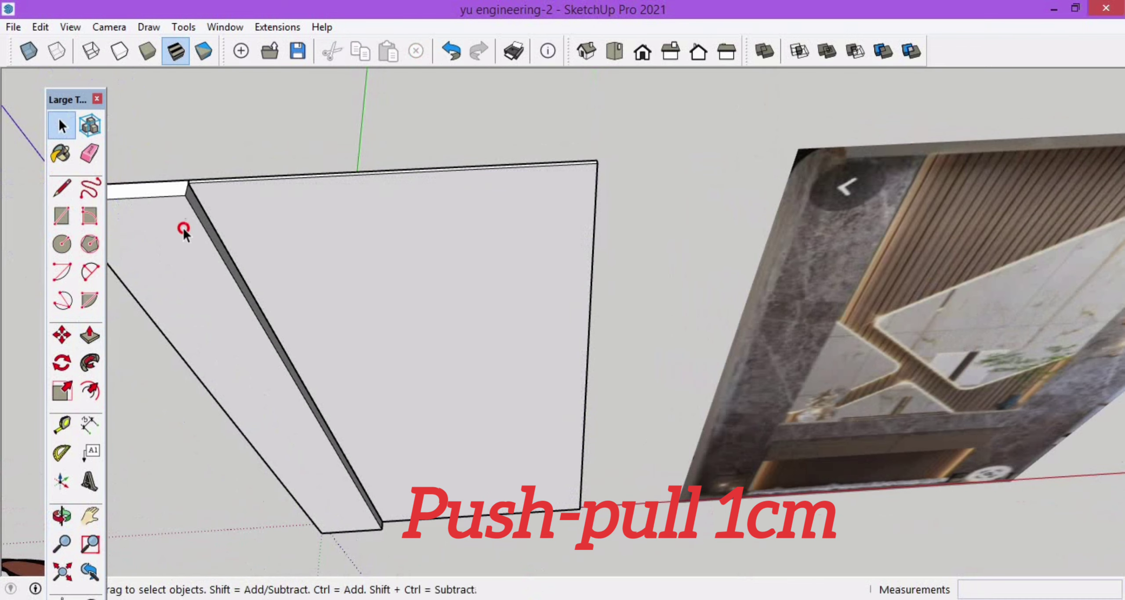
Step: Copy the side pillar to the opposite edge of the back panel, snapping it to the panel's corner
scroll(266, 246, down, 2)
scroll(134, 188, up, 3)
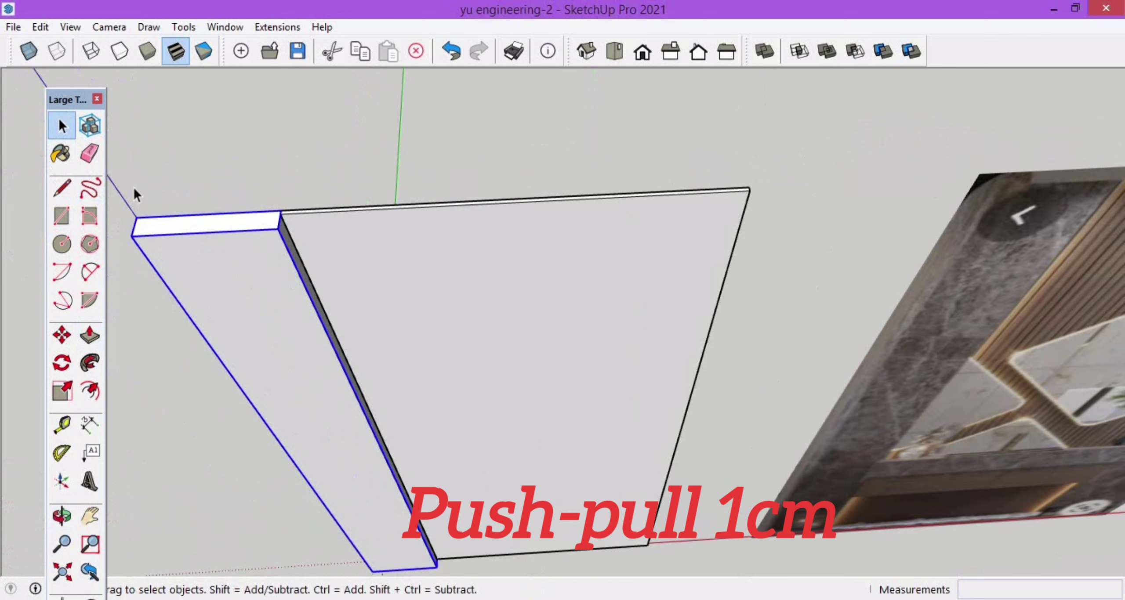
key(m)
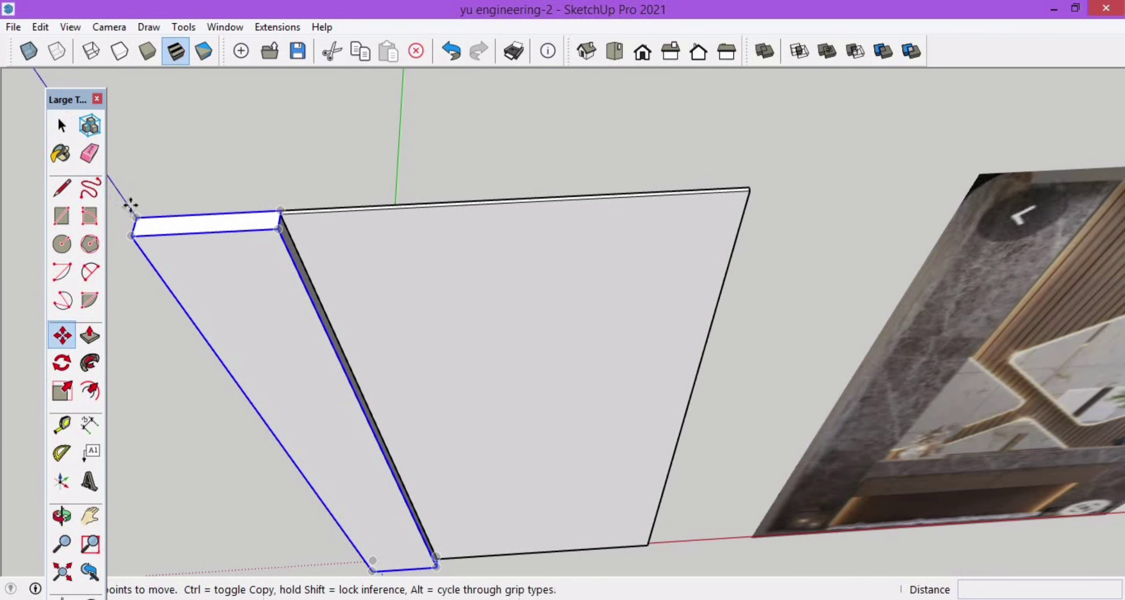
click(135, 218)
key(ctrl)
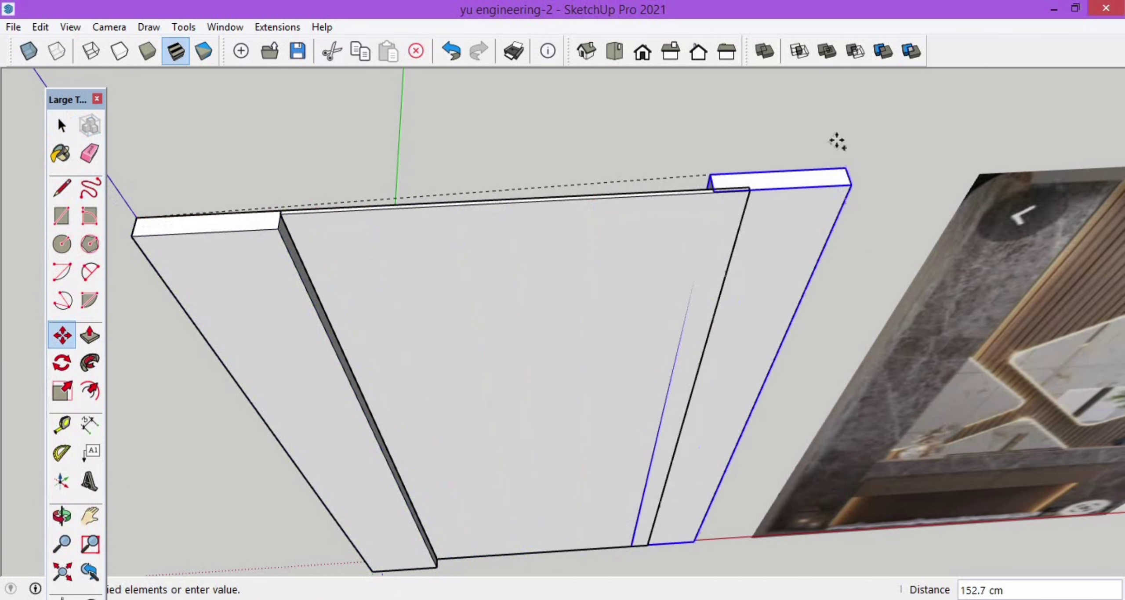
scroll(784, 184, up, 2)
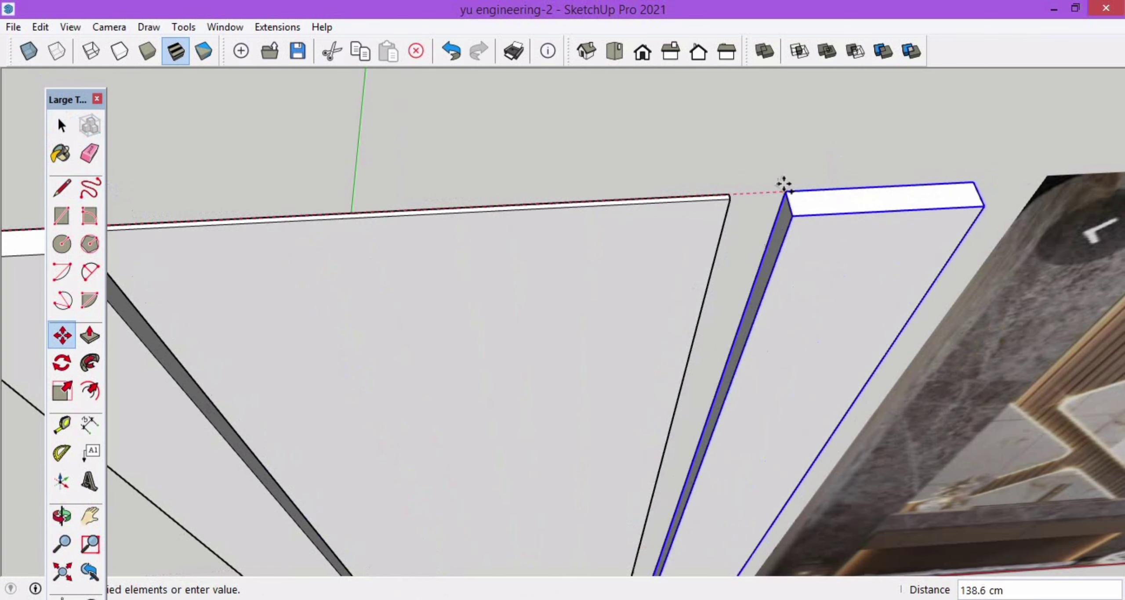
click(729, 198)
Step: Draw a rectangle about 2.5 × 4 cm at the inner back corner of the pillar's top face
scroll(729, 196, up, 2)
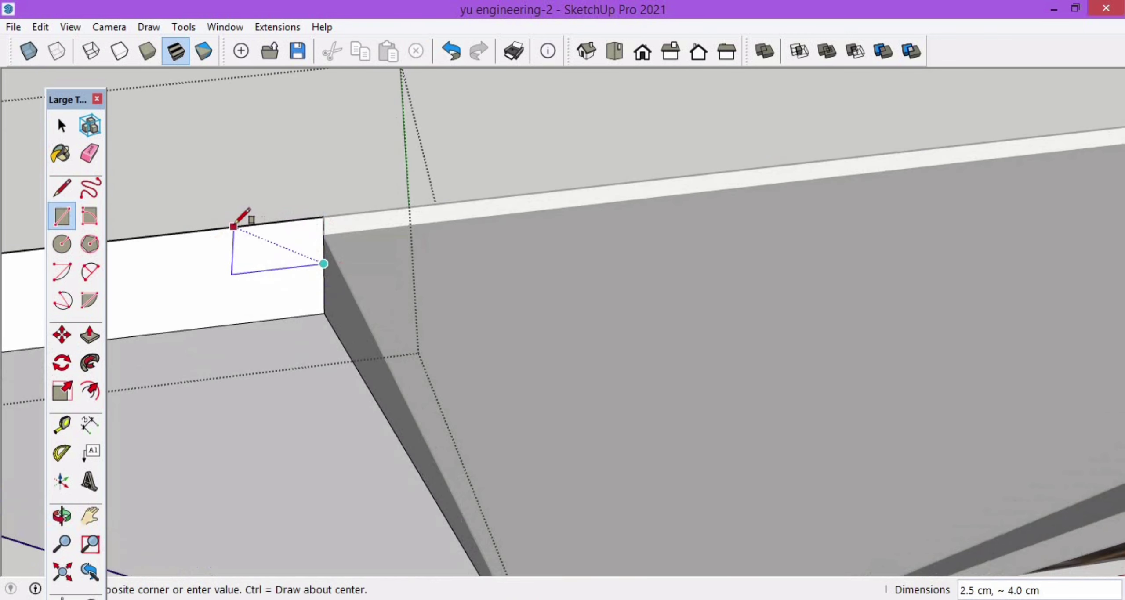
click(238, 227)
key(space)
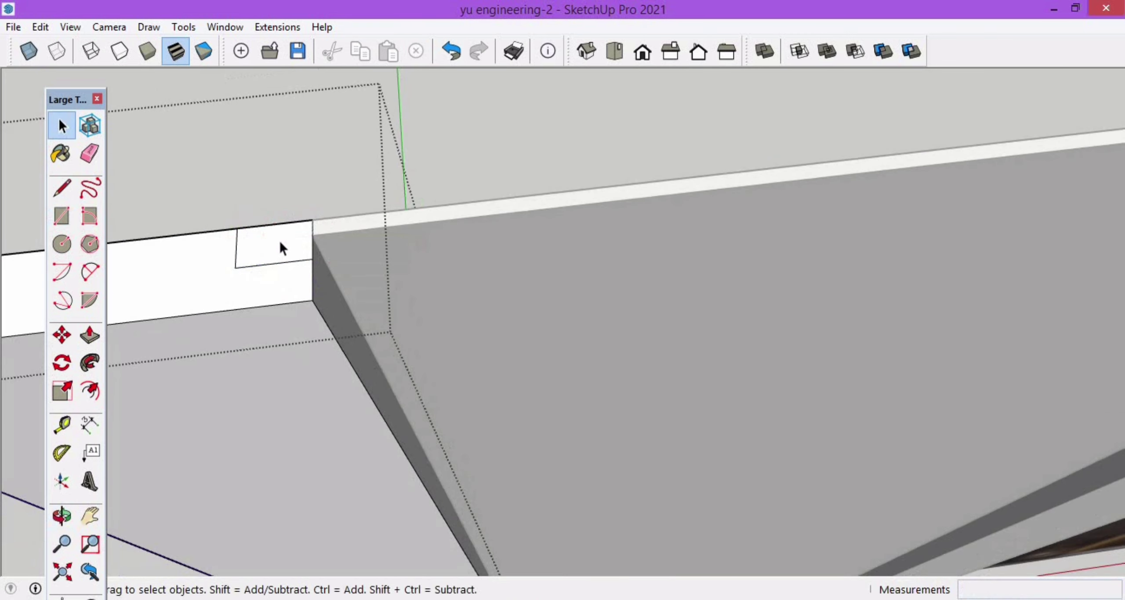
Step: Push the corner rectangle down the pillar's full height to cut a notch, and notch the opposite pillar likewise
key(p)
drag(281, 245, 296, 314)
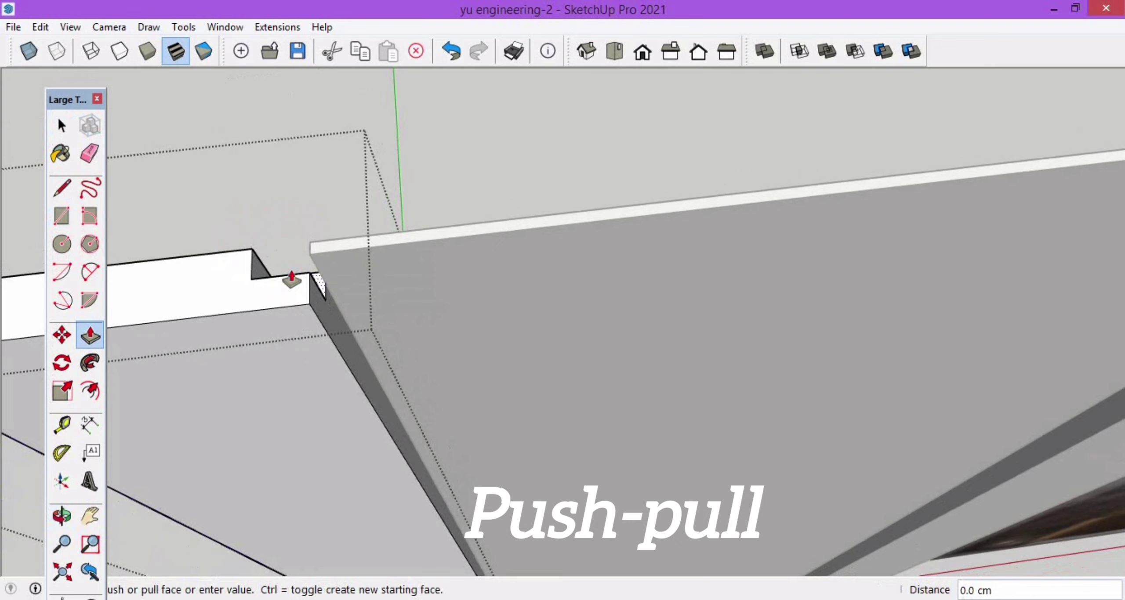
middle_drag(291, 279, 284, 259)
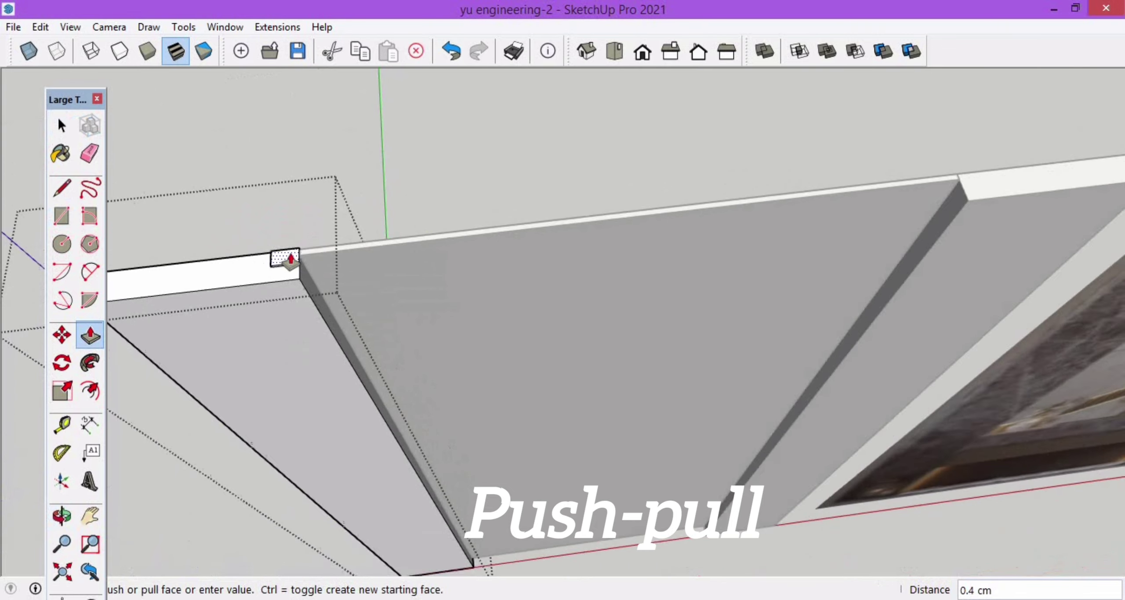
middle_drag(298, 296, 799, 106)
click(384, 539)
key(space)
Step: Push/pull the back panel's side faces outward so the panel extends into the notches of both pillars
middle_drag(787, 160, 765, 132)
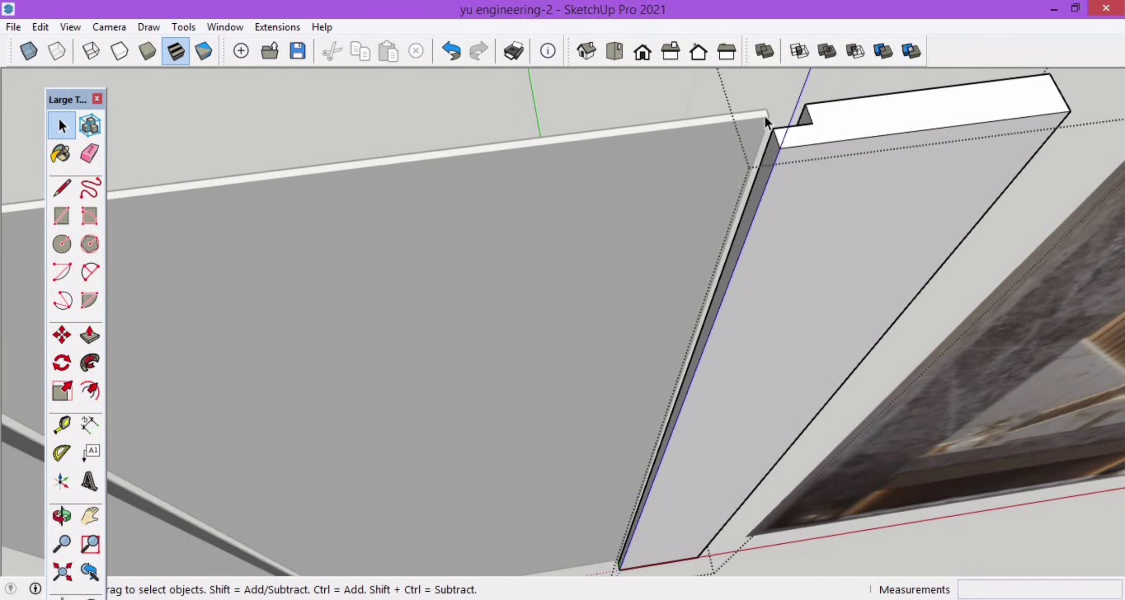
key(p)
middle_drag(765, 116, 648, 244)
click(648, 243)
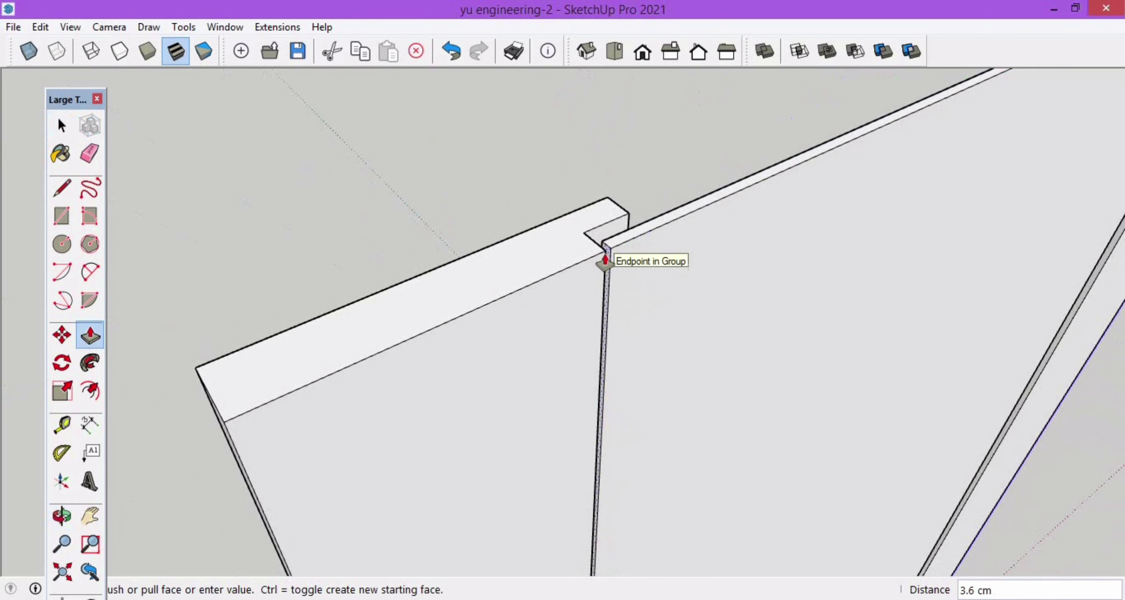
click(589, 241)
scroll(581, 259, down, 3)
middle_drag(578, 269, 605, 279)
key(space)
scroll(603, 276, up, 2)
key(ctrl+z)
Step: Select the back panel's front face with its edges and make the panel a group
double_click(605, 279)
right_click(605, 279)
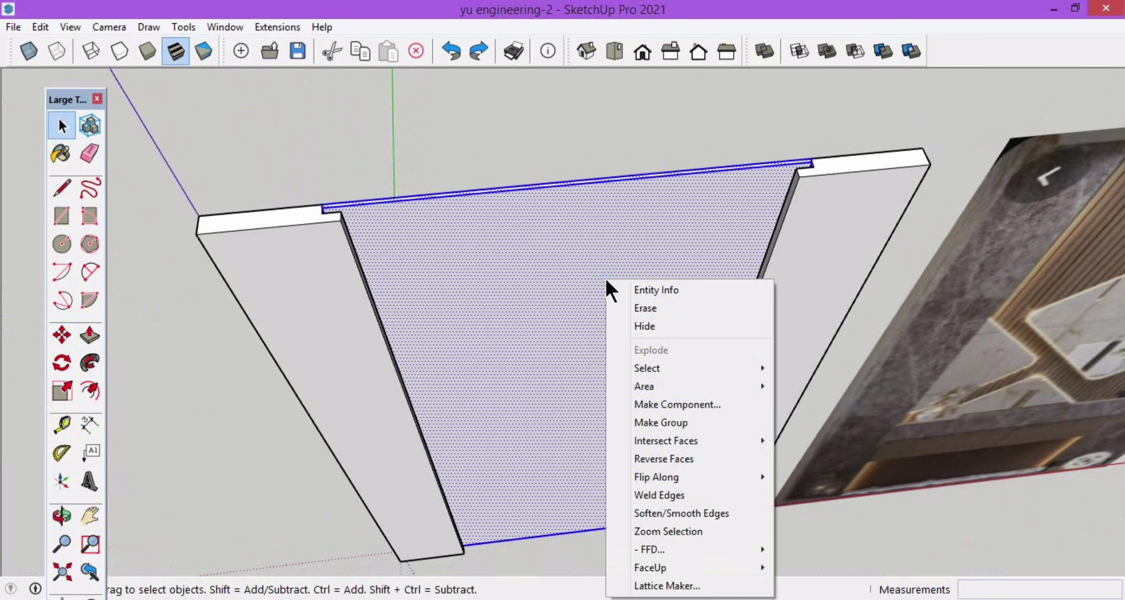
click(678, 415)
Step: Copy the front face from inside the panel group and paste it in place outside the group
middle_drag(658, 396, 188, 176)
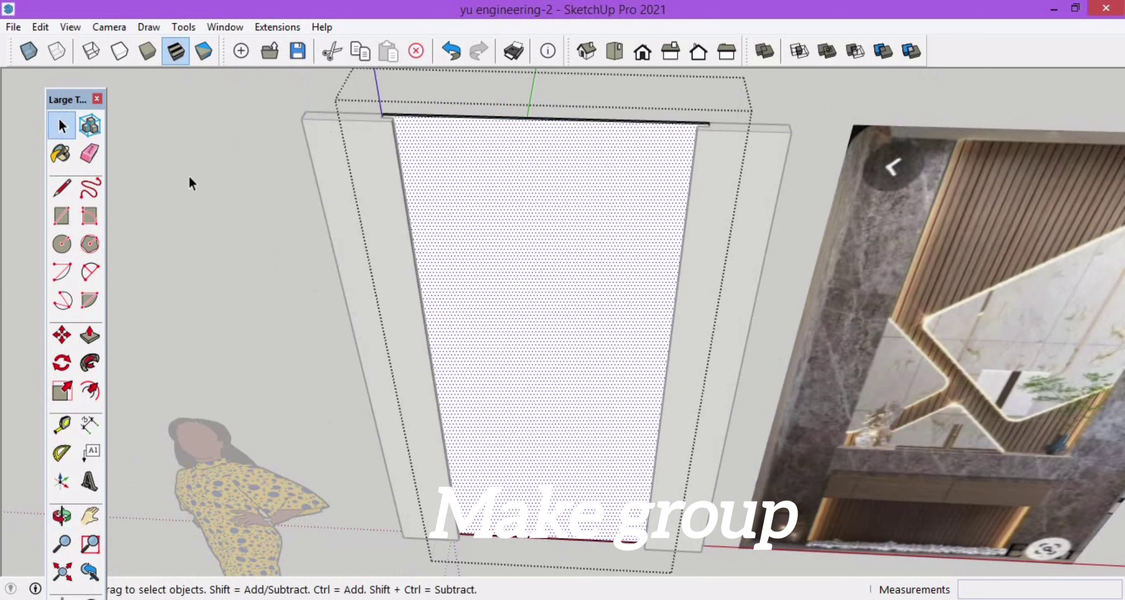
click(44, 26)
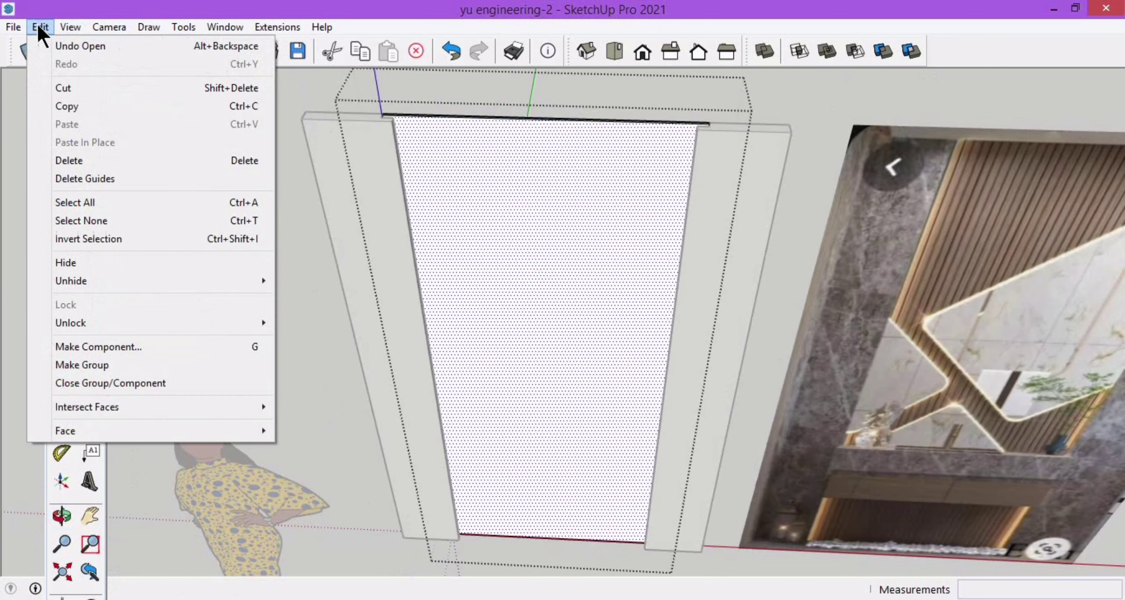
click(48, 106)
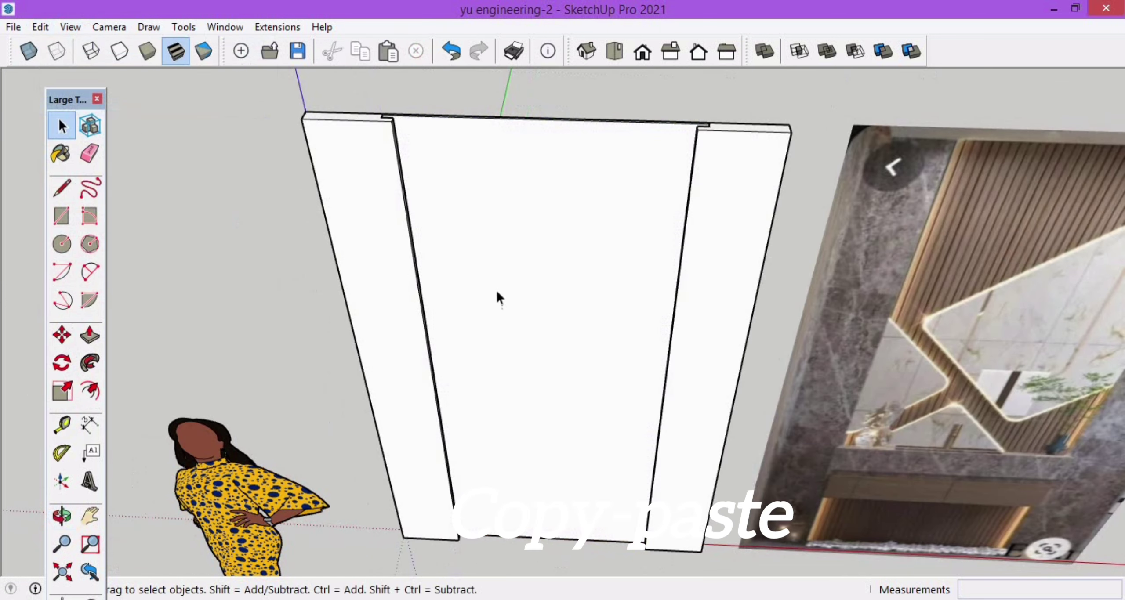
middle_drag(497, 290, 614, 291)
drag(614, 292, 608, 281)
key(space)
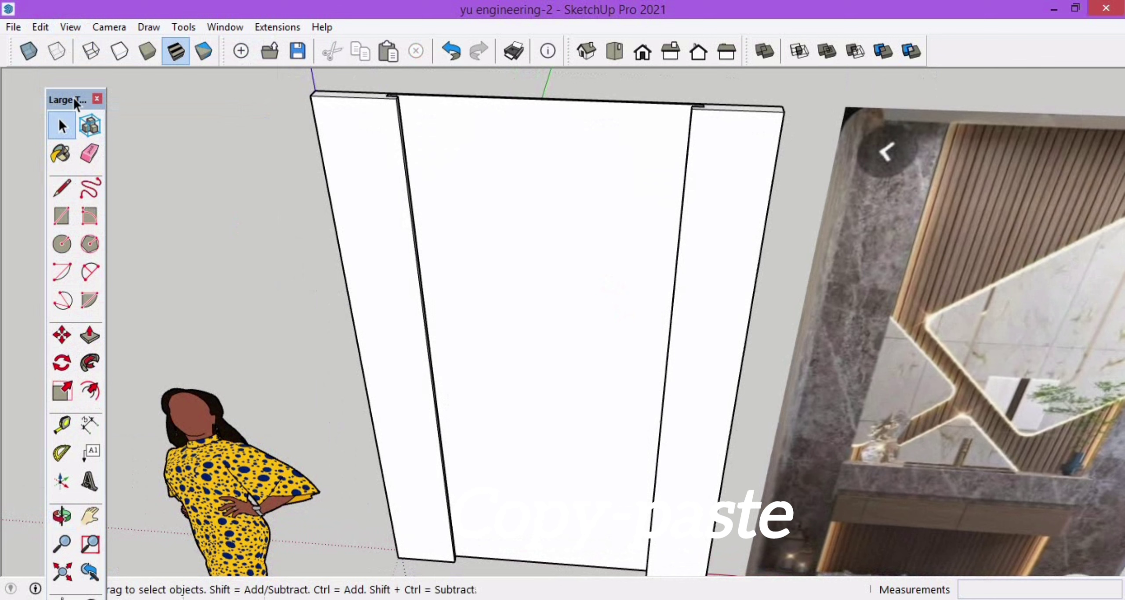
click(44, 28)
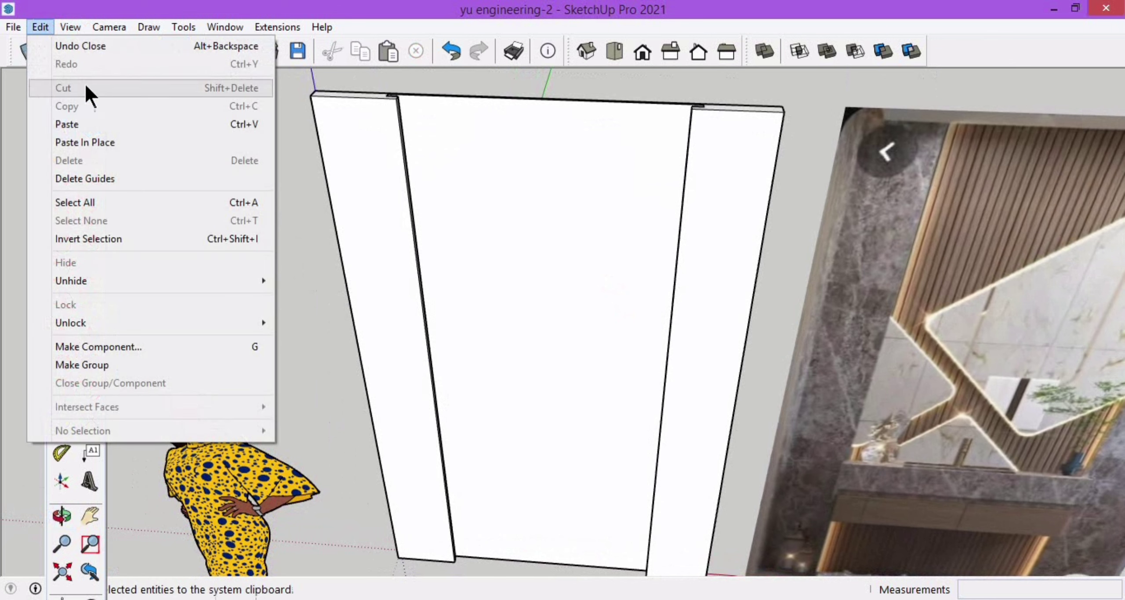
click(119, 143)
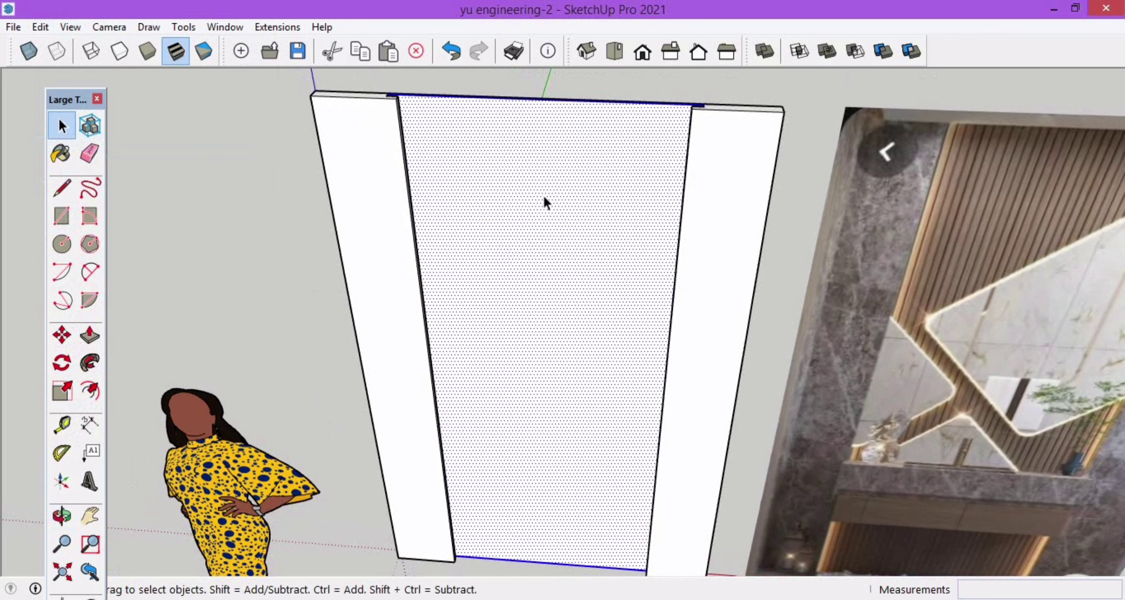
Step: Create 1001bit vertical louvres on the pasted face with depth 1, thickness 3.0 cm, spacing 4, angle 0 and front location
right_click(946, 37)
drag(620, 274, 544, 274)
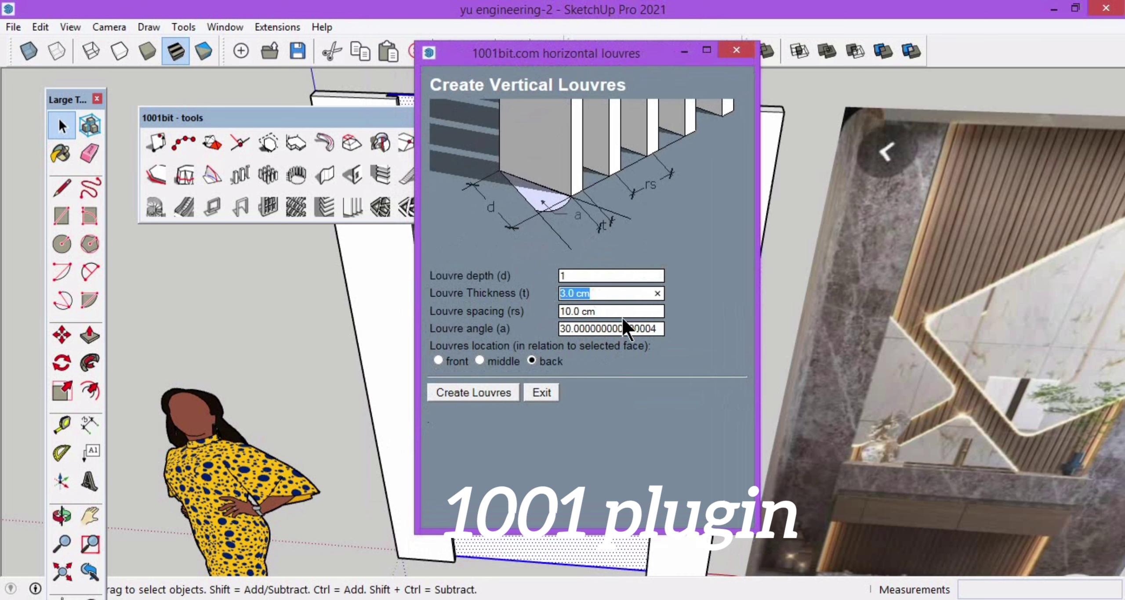
key(Tab)
text(4)
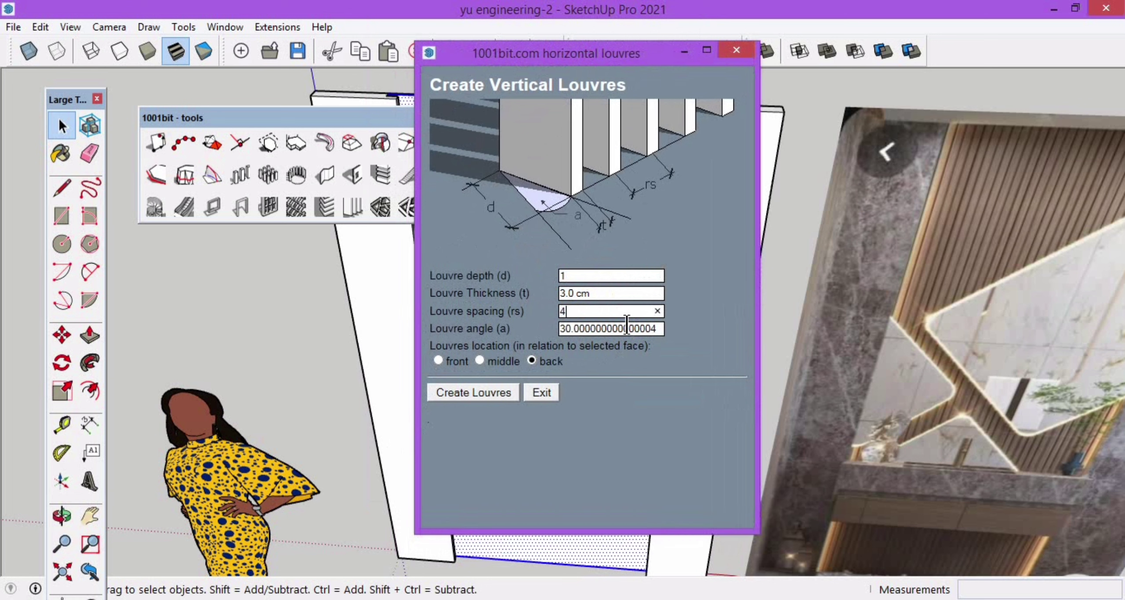
key(Tab)
text(0)
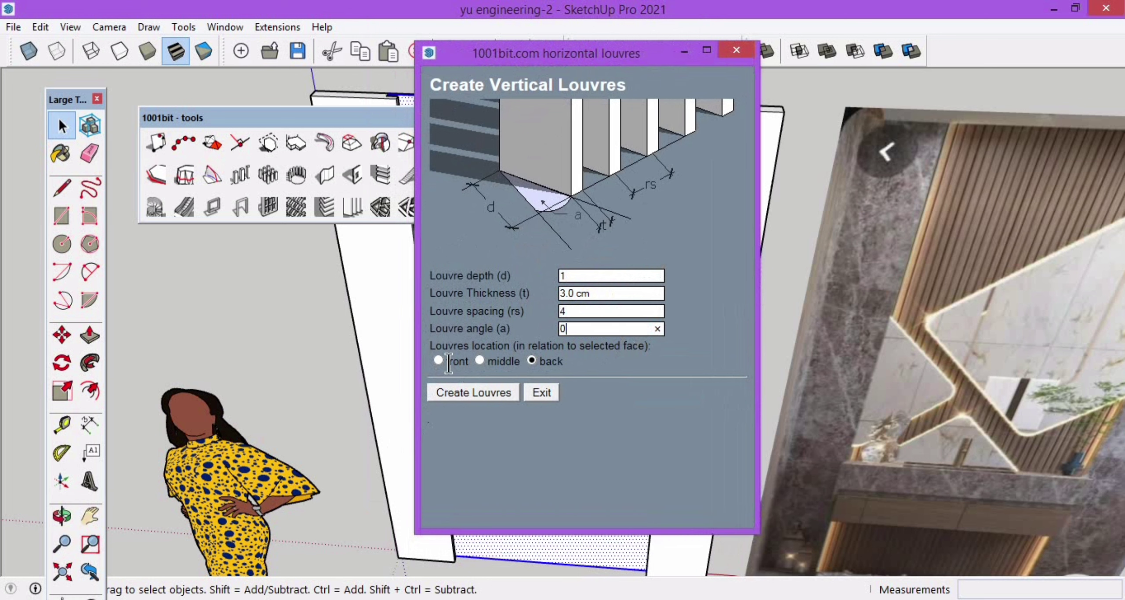
click(438, 361)
click(480, 392)
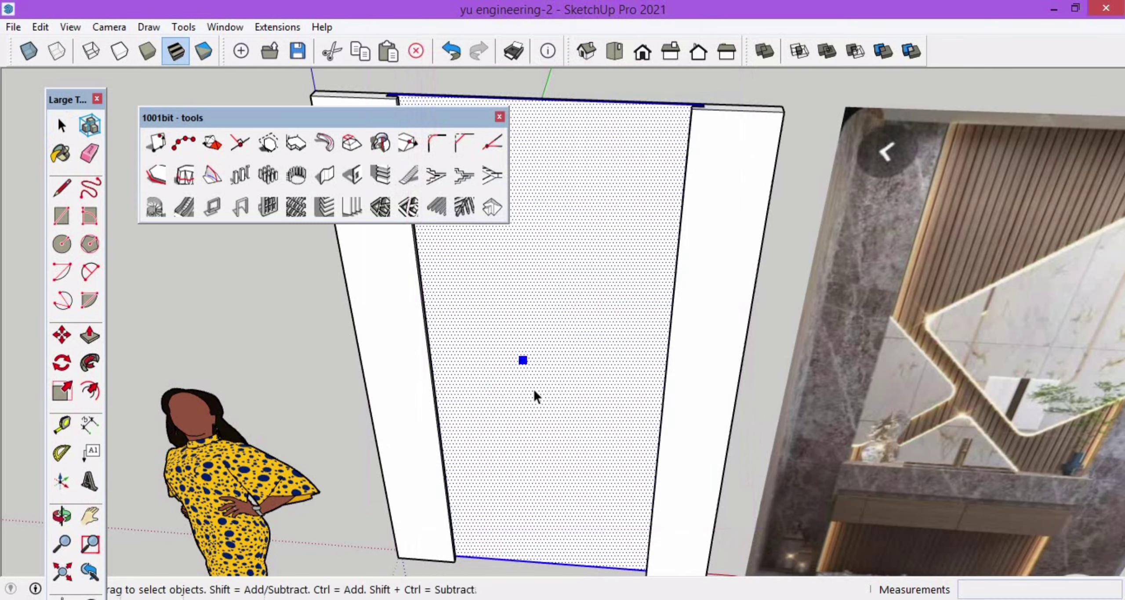
Step: Paint the vertical louvres with the Wood Floor material
mouse_move(534, 389)
middle_down()
mouse_move(535, 424)
mouse_move(644, 185)
middle_up()
key(b)
click(652, 167)
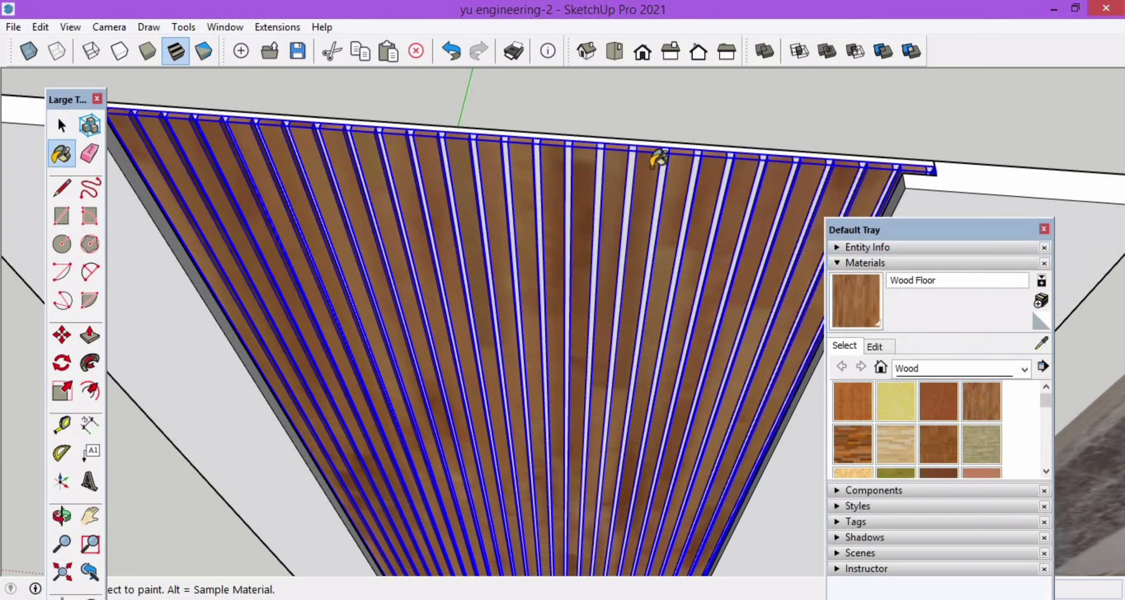
scroll(710, 191, down, 2)
key(space)
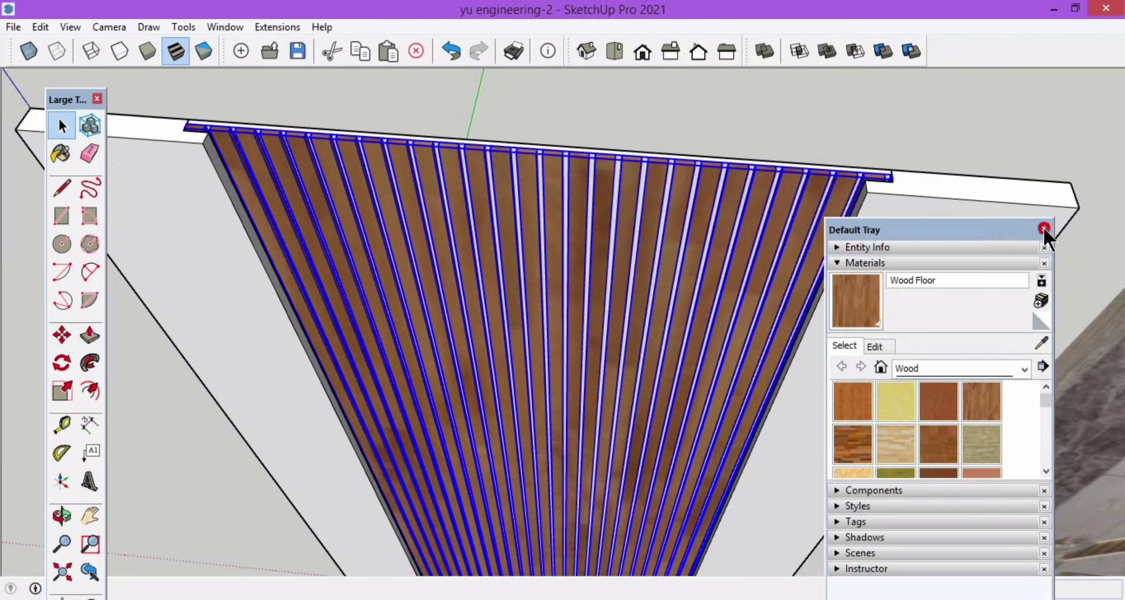
click(1044, 228)
Step: Place a guide 20 cm above the base and draw a 100 × 20 cm rectangle between the pillars up to it
middle_drag(555, 228, 679, 372)
key(t)
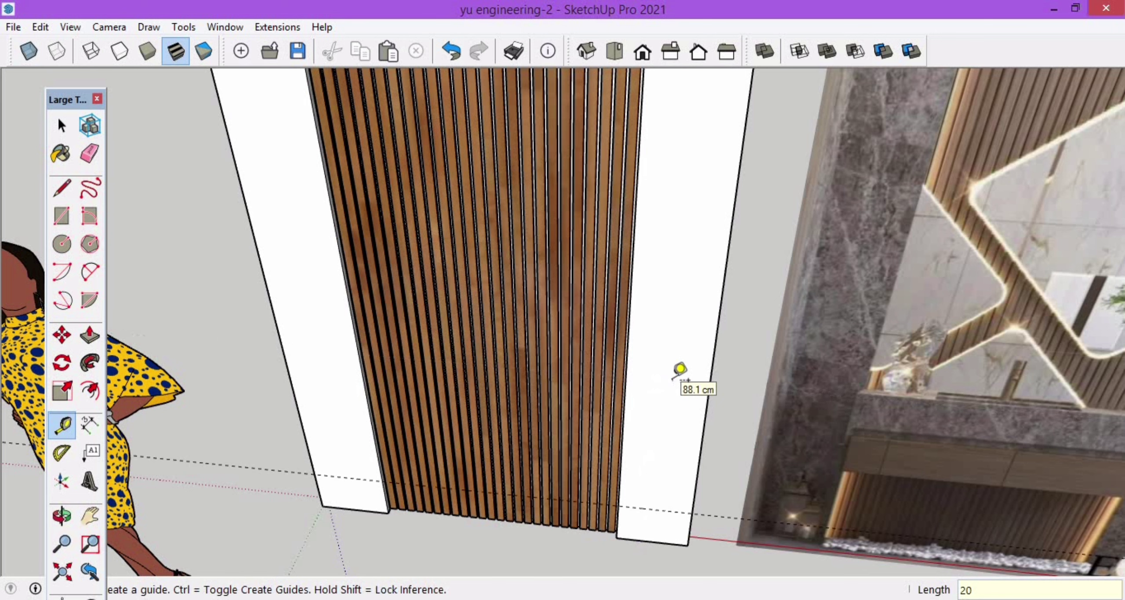
key(Return)
key(r)
scroll(422, 520, up, 2)
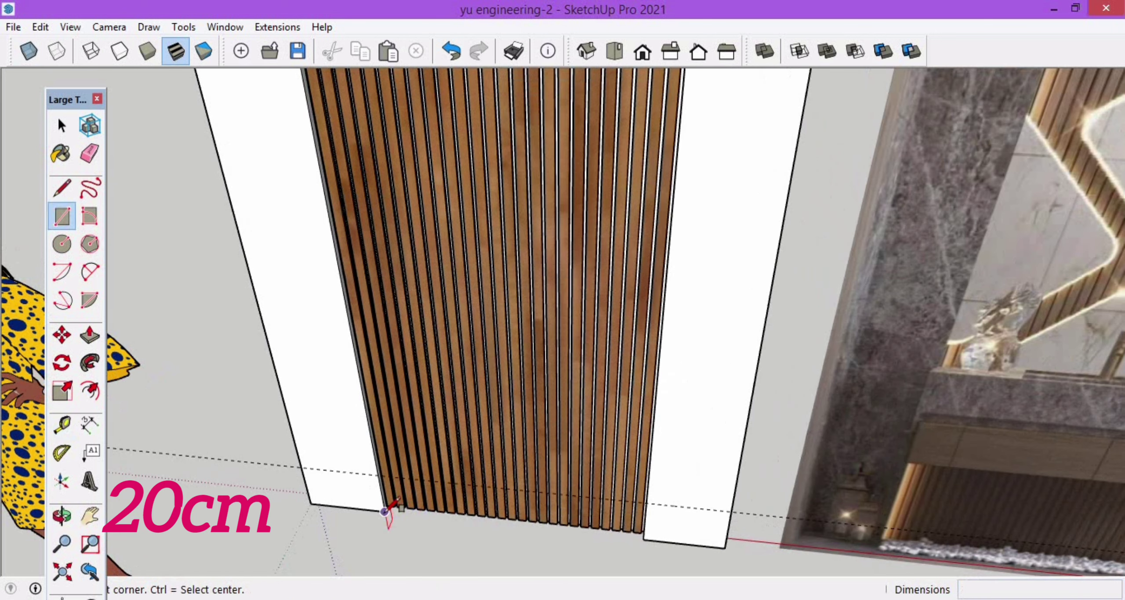
click(385, 511)
click(647, 502)
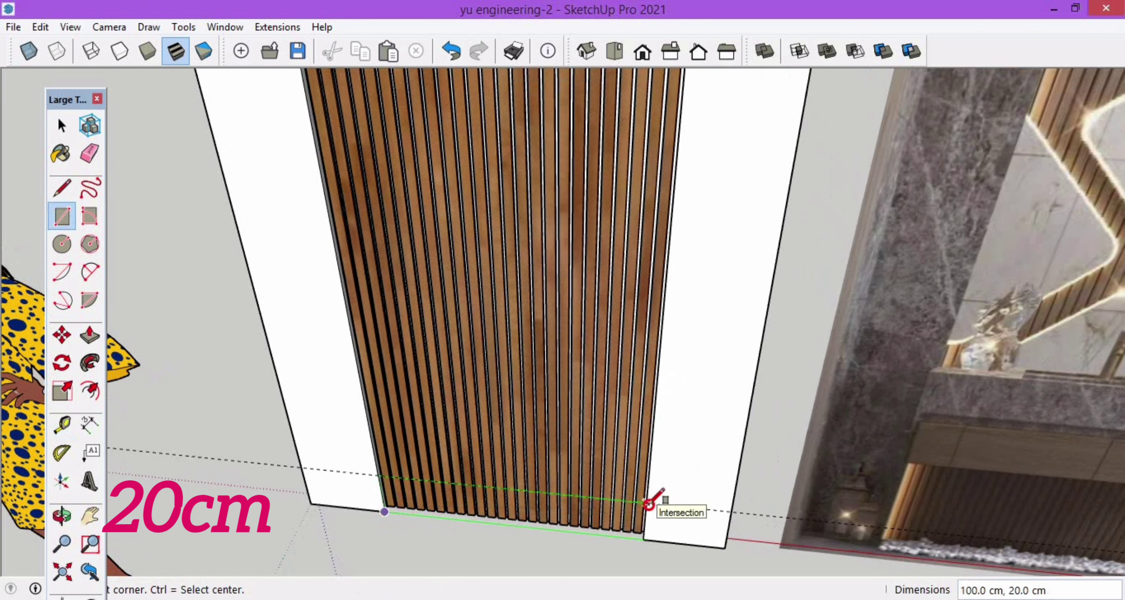
Step: Make the rectangle at the base a group and erase the guide line
middle_drag(653, 502, 567, 510)
key(space)
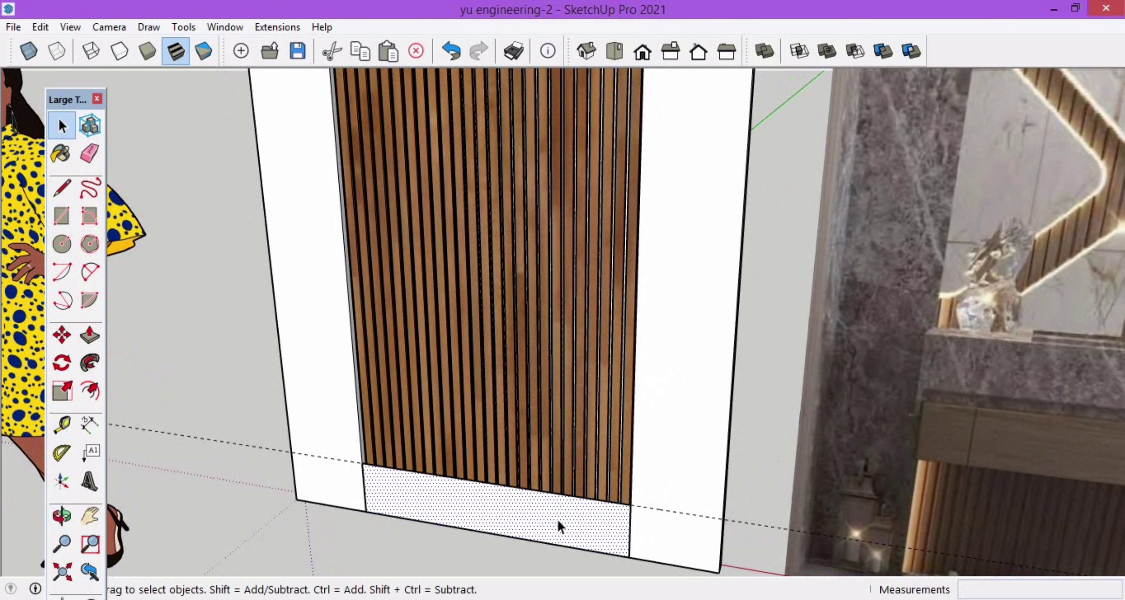
double_click(558, 521)
right_click(557, 521)
click(617, 368)
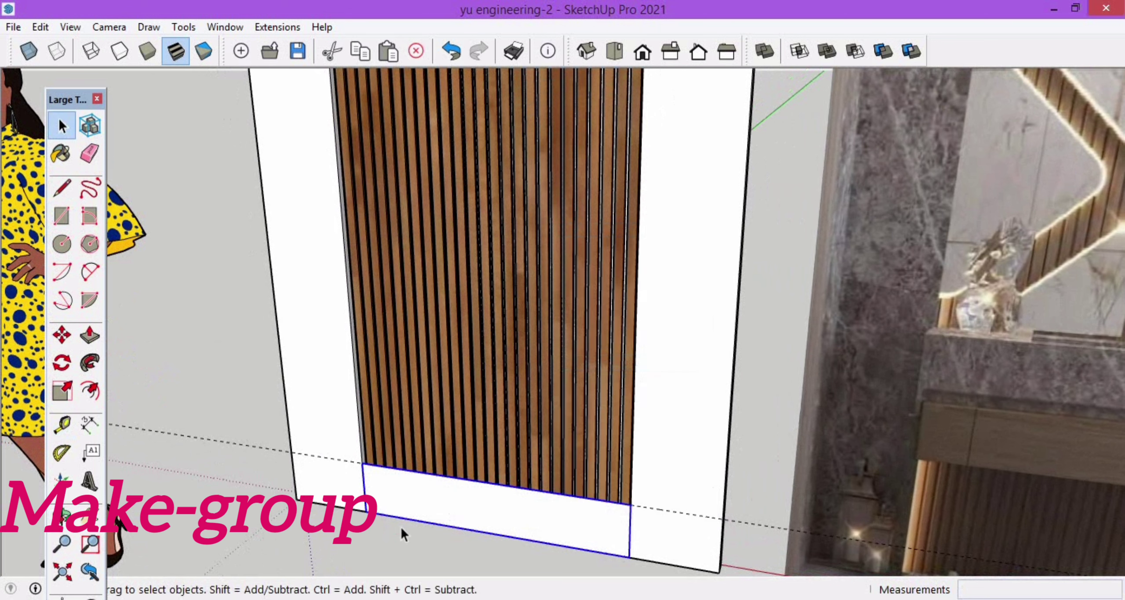
key(e)
key(space)
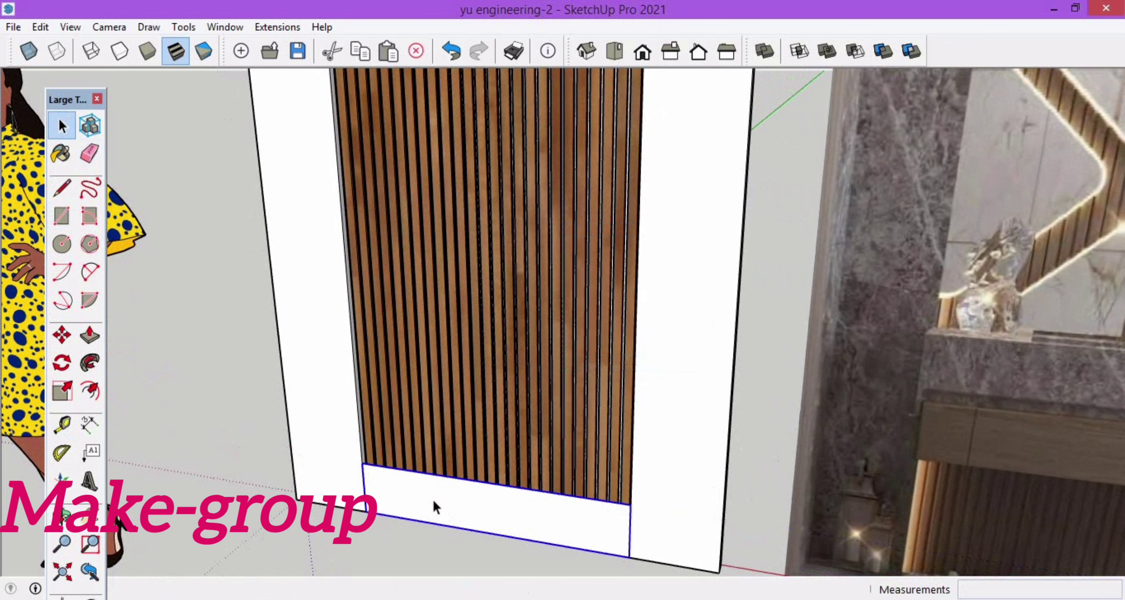
Step: Push/pull the grouped rectangle's face 30 cm forward to form a box
double_click(435, 505)
key(p)
click(437, 501)
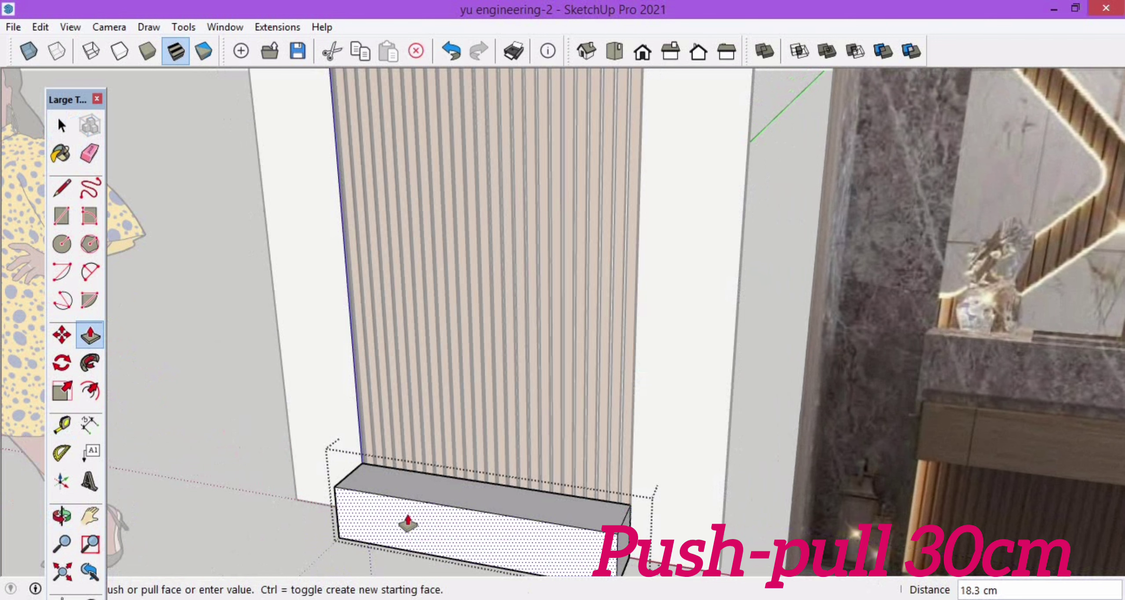
key(Return)
Step: Move the box straight up 75 cm along the louvred panel
scroll(409, 486, down, 3)
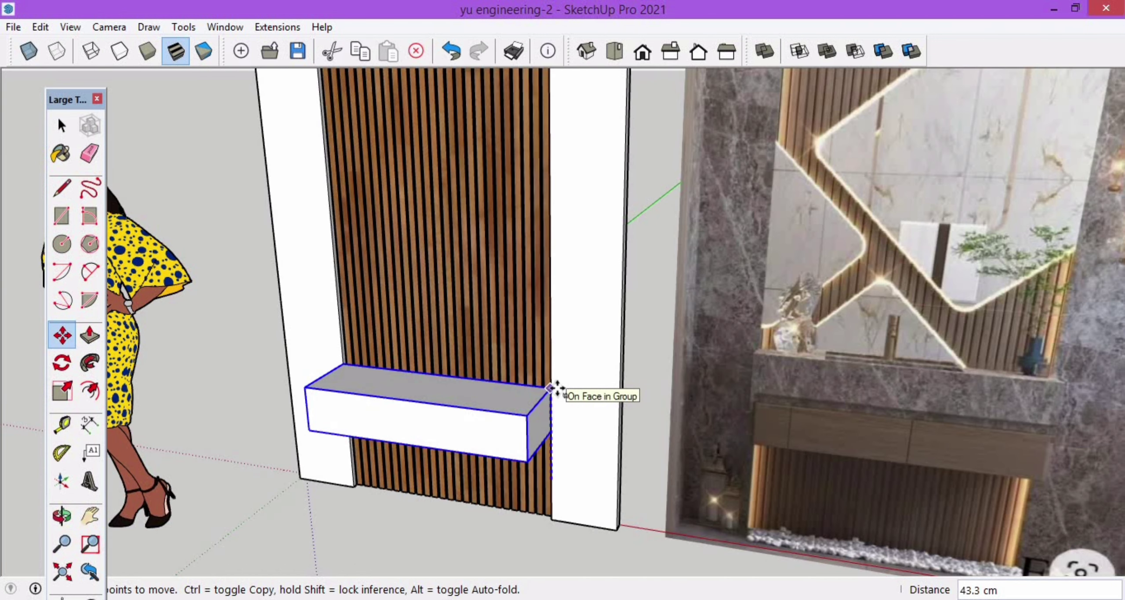
key(Return)
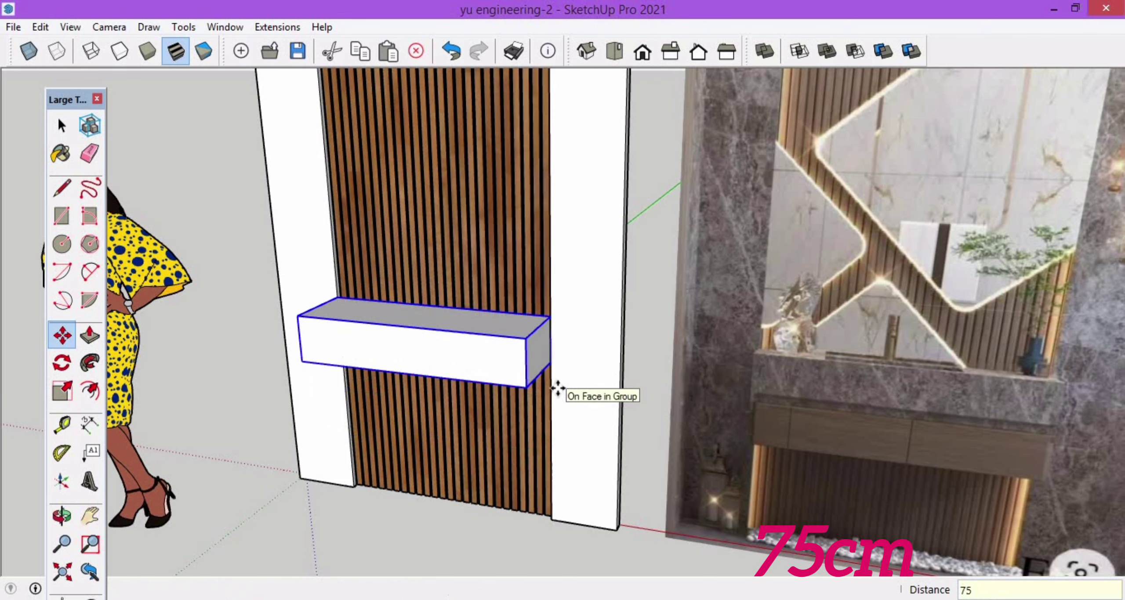
middle_drag(555, 460, 585, 478)
key(space)
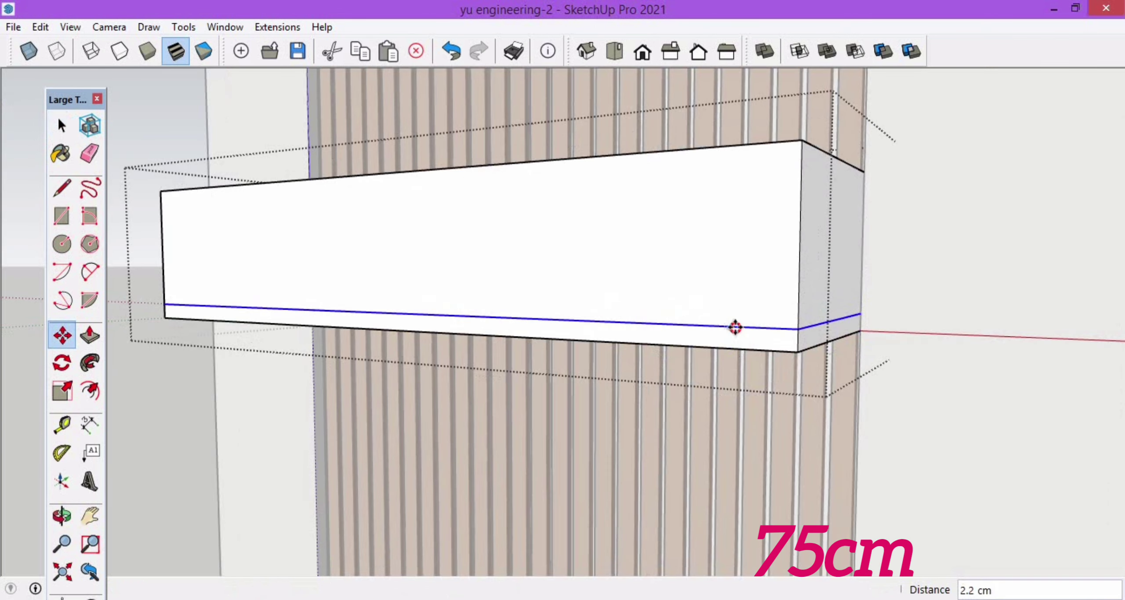
Step: Push the narrow strip along the bottom of the console's front inward about 3 cm and leave the group
middle_drag(735, 328, 771, 382)
key(p)
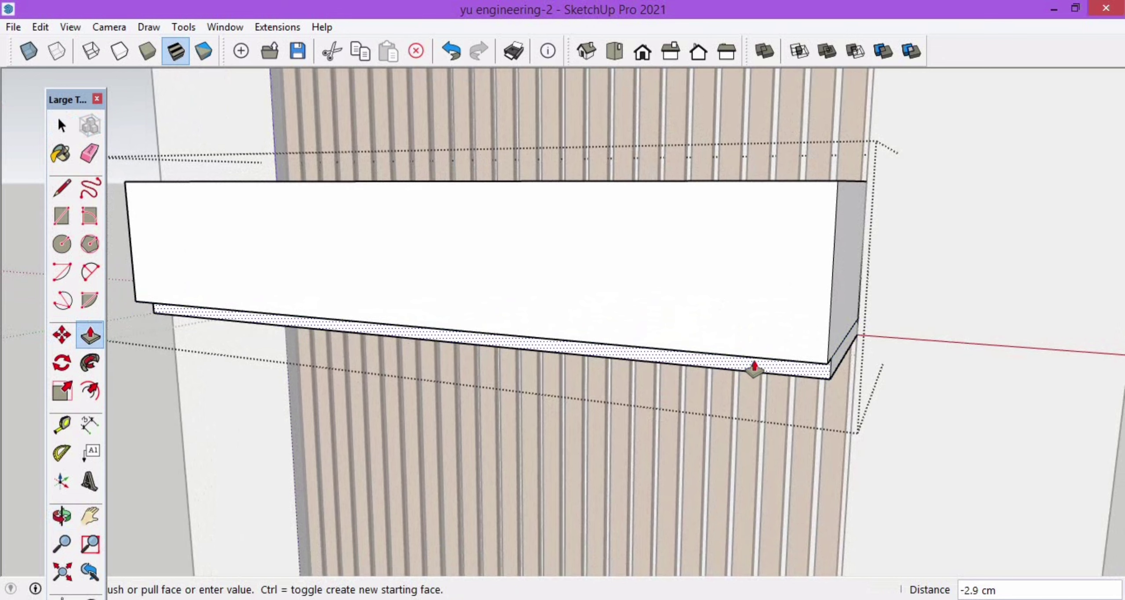
click(761, 372)
scroll(919, 381, down, 3)
scroll(746, 325, down, 1)
scroll(746, 325, down, 4)
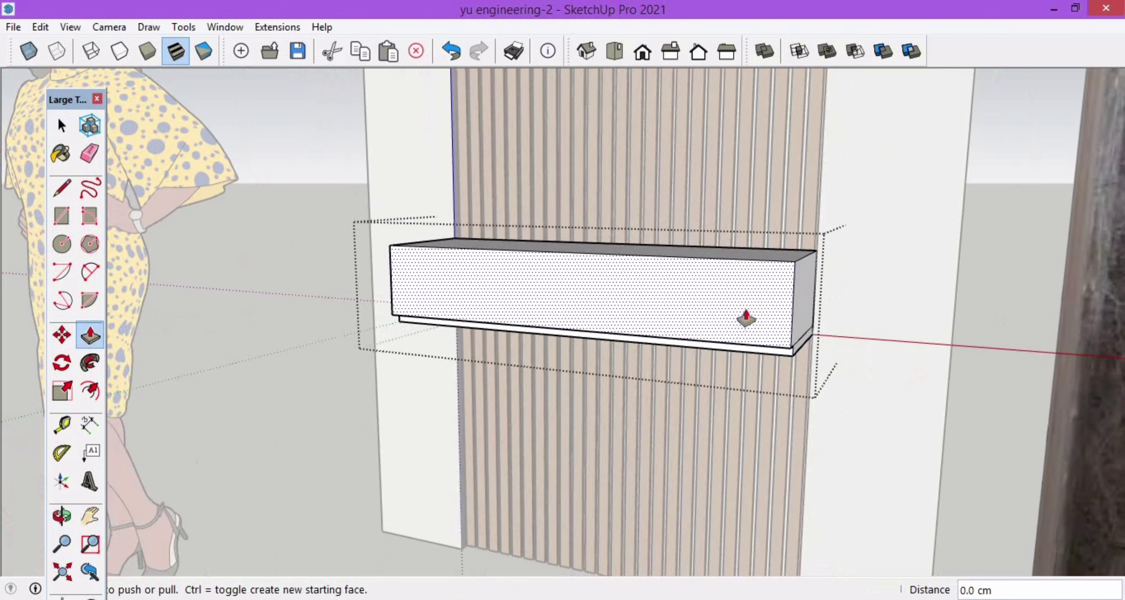
middle_drag(748, 329, 749, 349)
key(space)
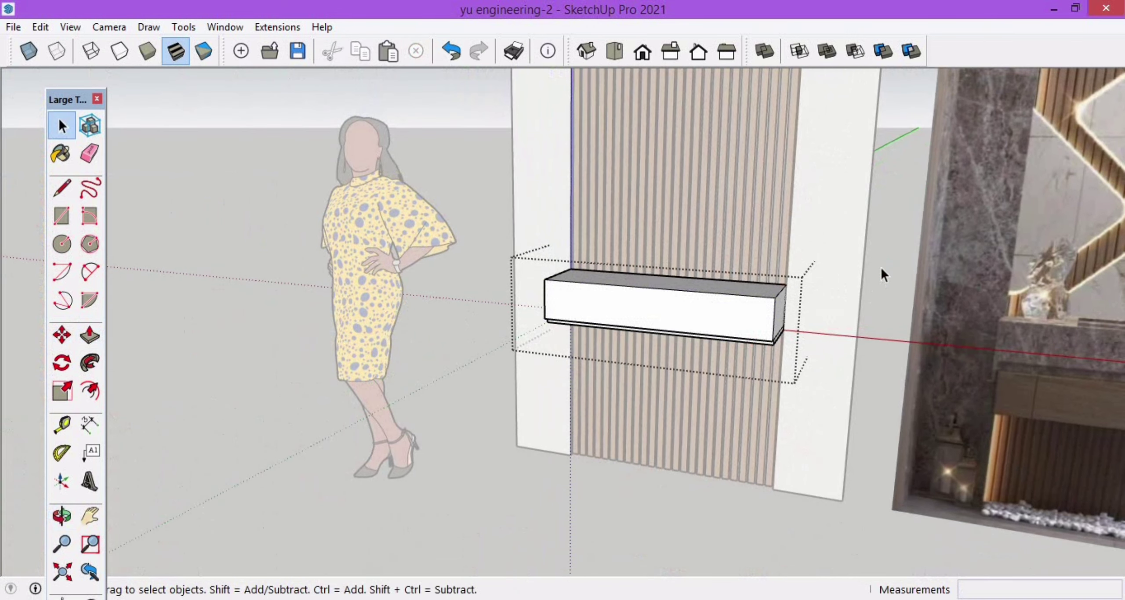
click(802, 345)
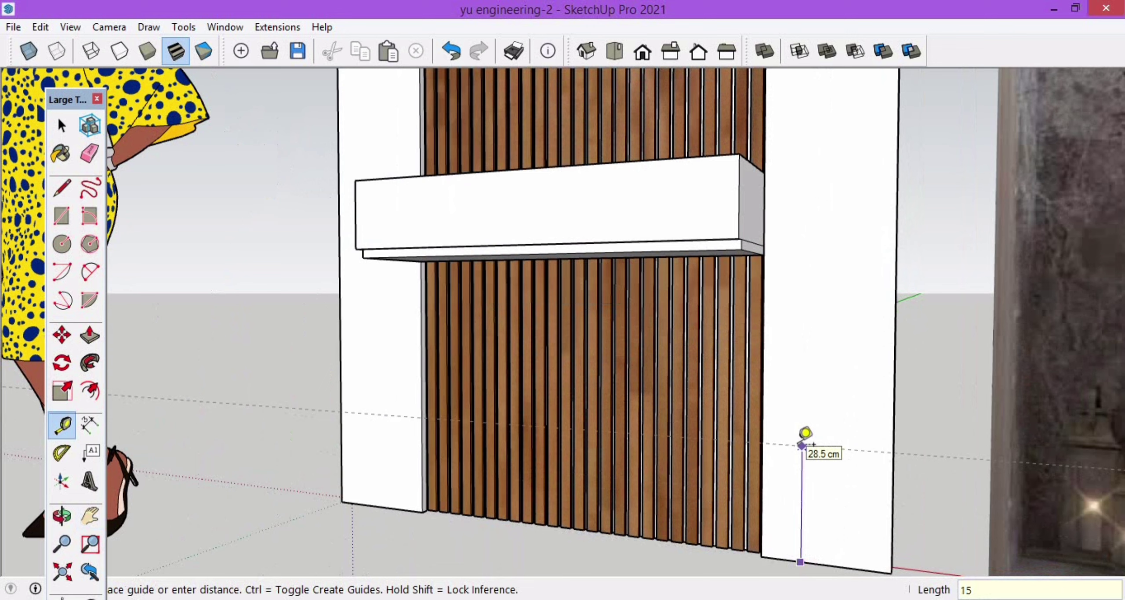
Step: Place a guide 15 cm above the base and draw a 100 × 15 cm rectangle between the pillars below it
key(Return)
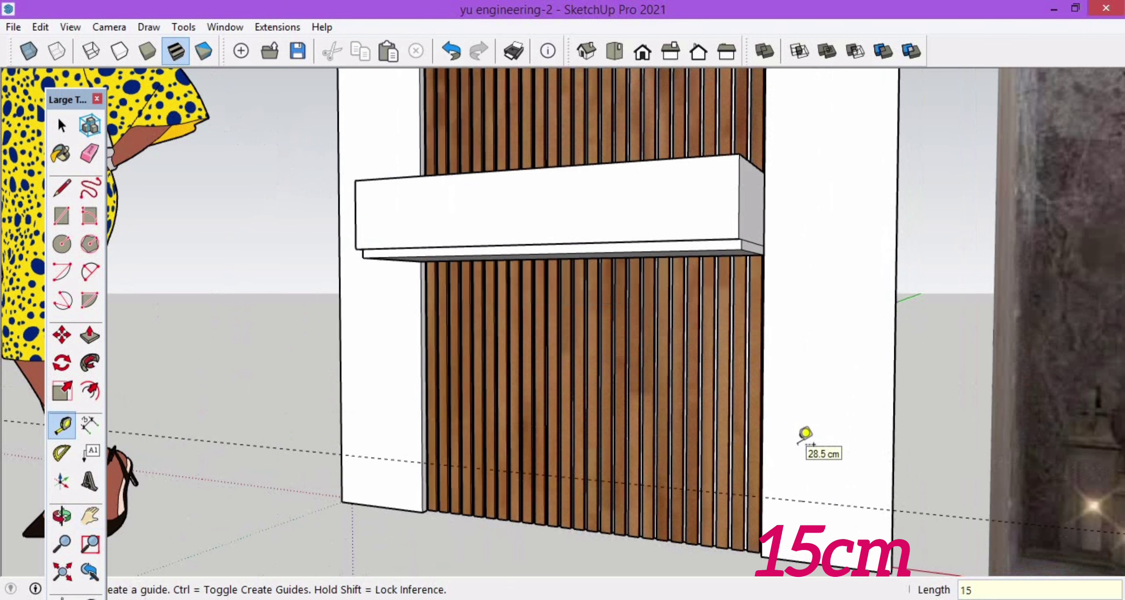
scroll(482, 559, up, 3)
key(r)
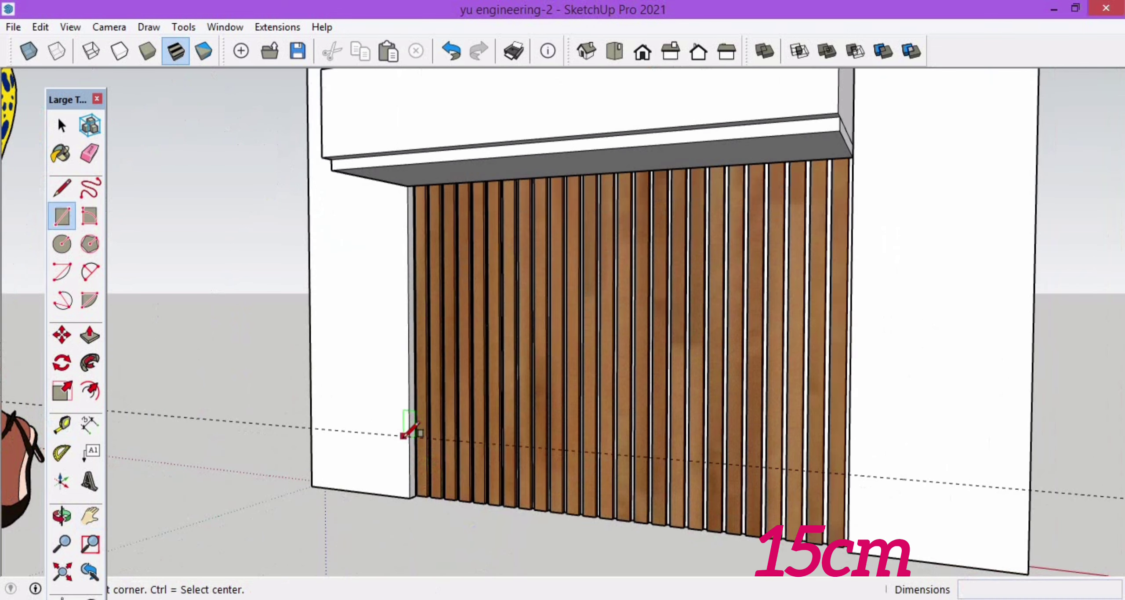
click(409, 435)
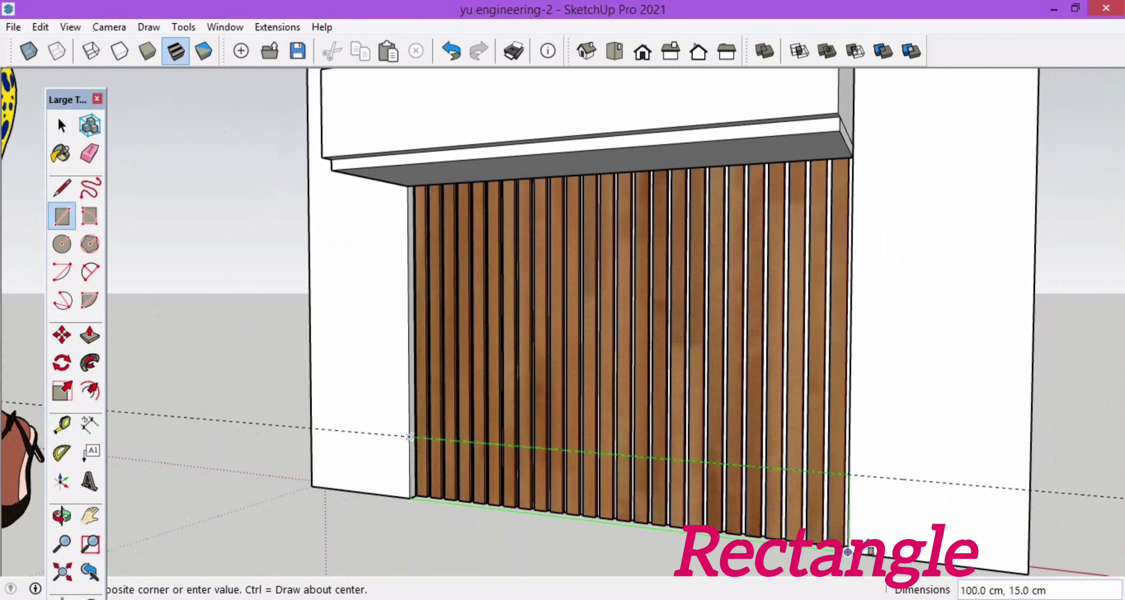
click(846, 537)
Step: Push/pull the new base rectangle 30 cm forward to form a low box
middle_drag(846, 537, 742, 540)
key(space)
click(734, 521)
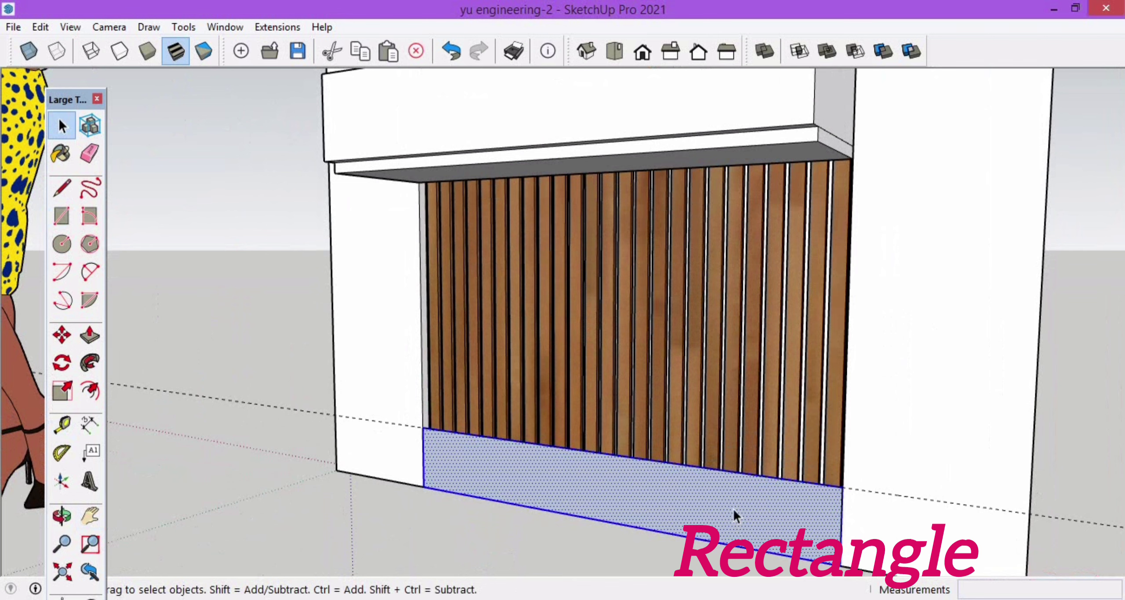
key(p)
click(734, 509)
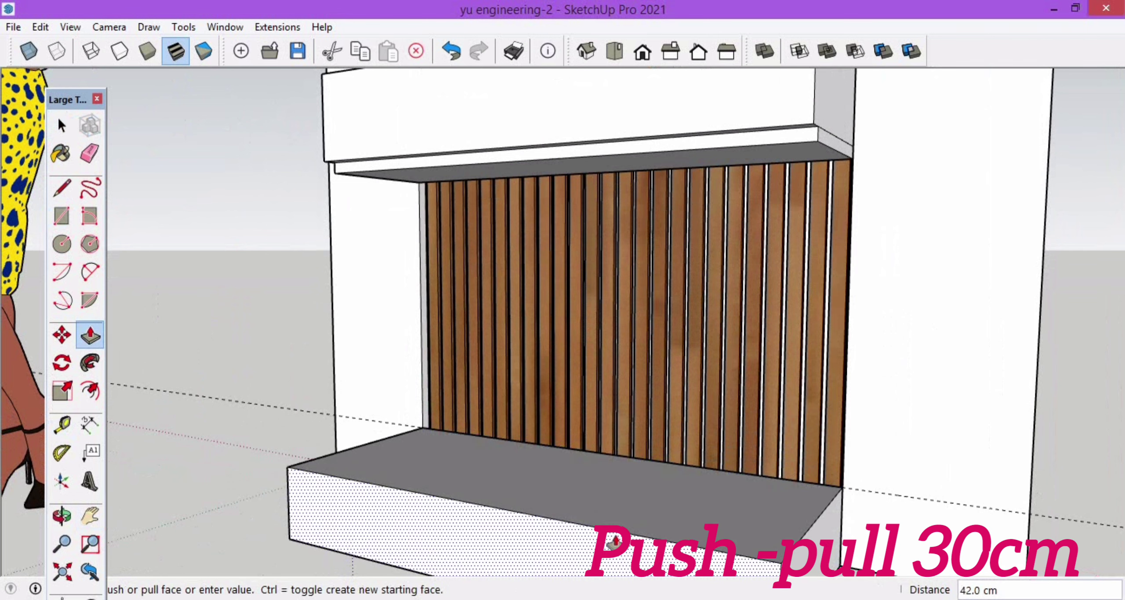
Step: Make the low box at the base a group and erase the guide line
middle_drag(562, 492, 705, 513)
key(space)
click(704, 513)
right_click(705, 514)
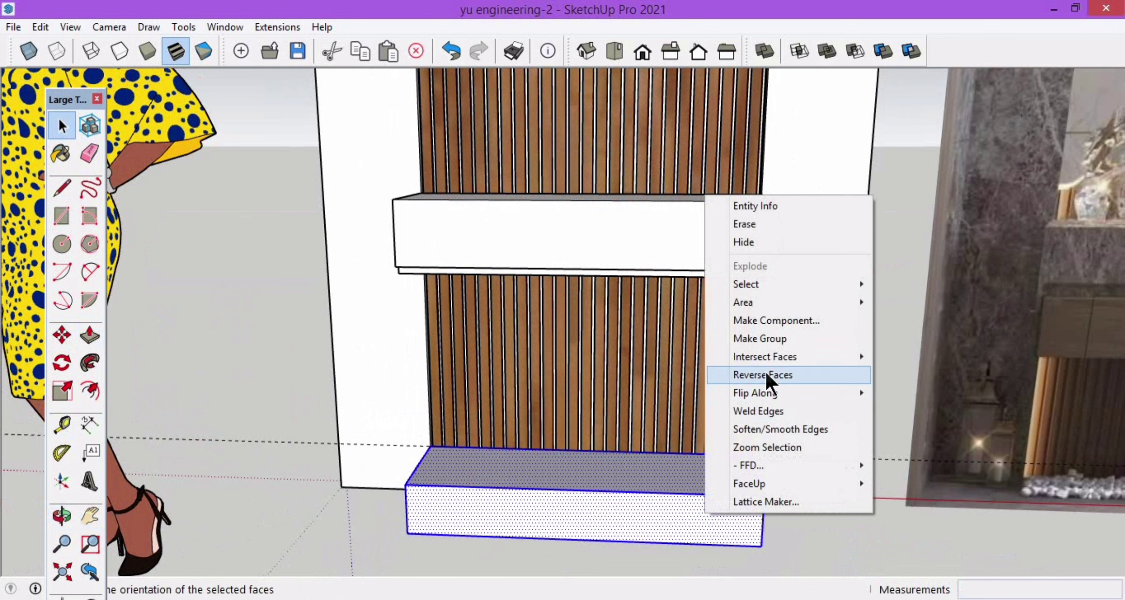
click(774, 343)
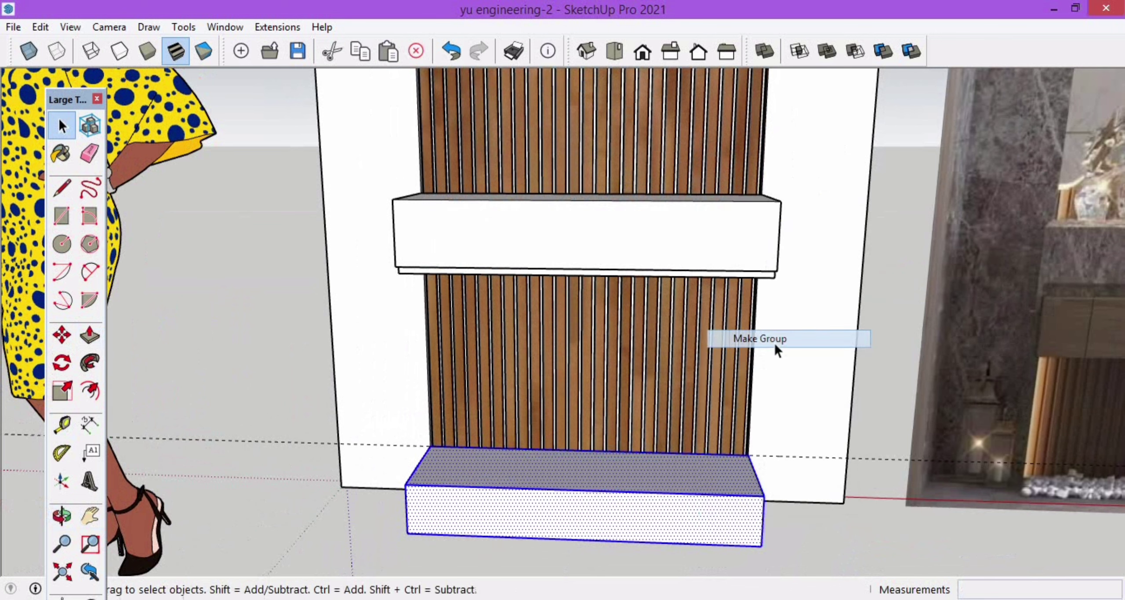
click(878, 459)
Step: Divide the base box's front into three panels by copying its vertical edge inward and again to the far edge with a /2 array
scroll(554, 540, up, 3)
mouse_move(435, 548)
middle_down()
mouse_move(512, 525)
mouse_move(386, 492)
middle_up()
double_click(385, 488)
click(371, 467)
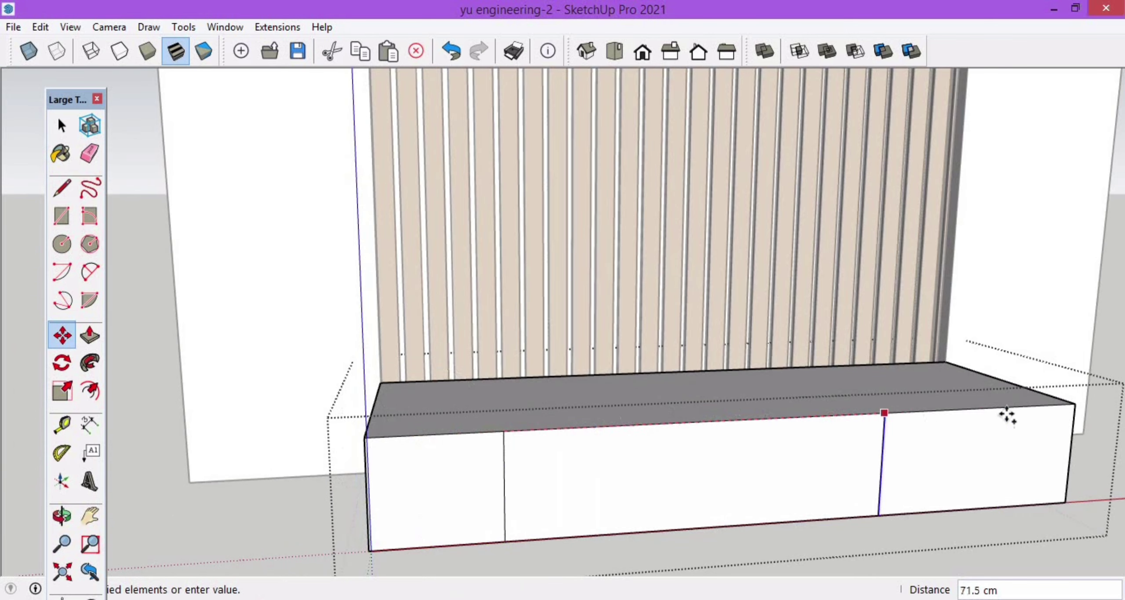
click(1071, 411)
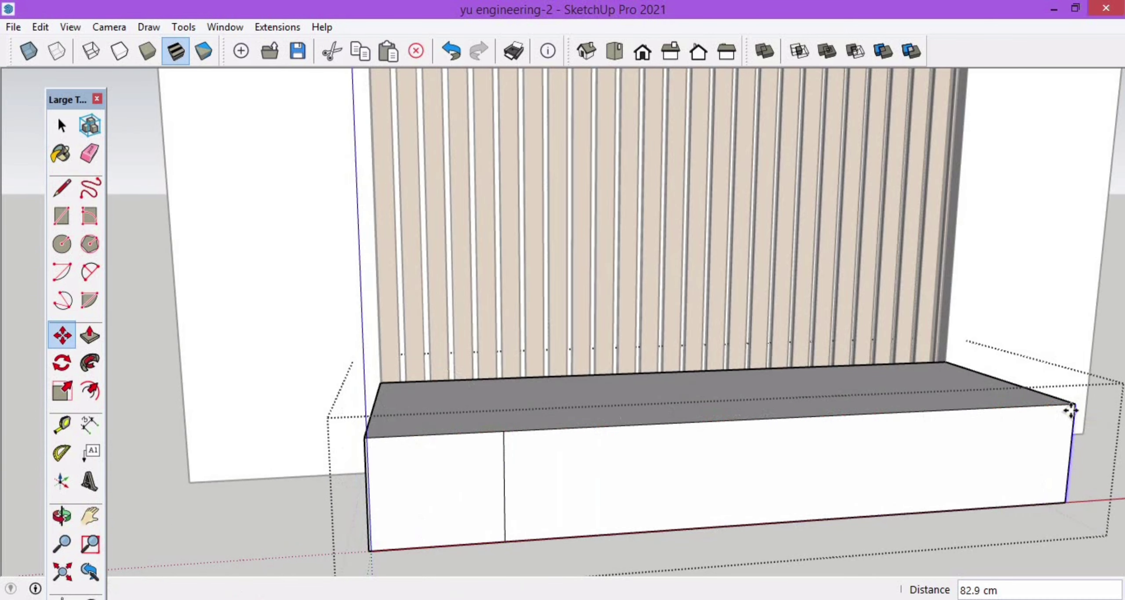
key(Return)
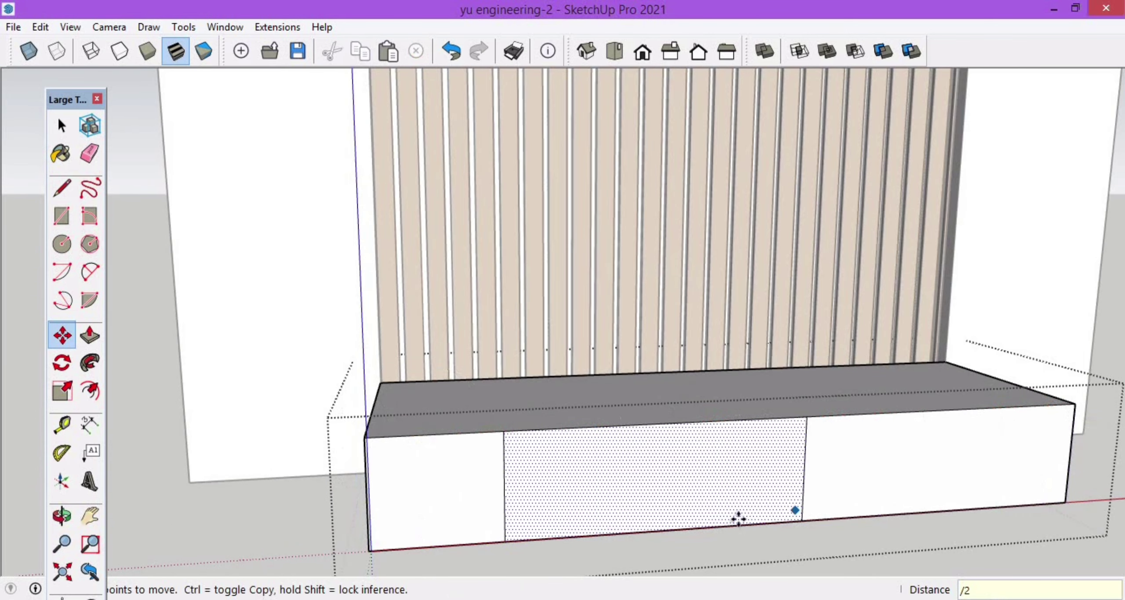
Step: Offset the outlines of all three front panels slightly inward by the same distance to form drawer fronts
key(space)
key(f)
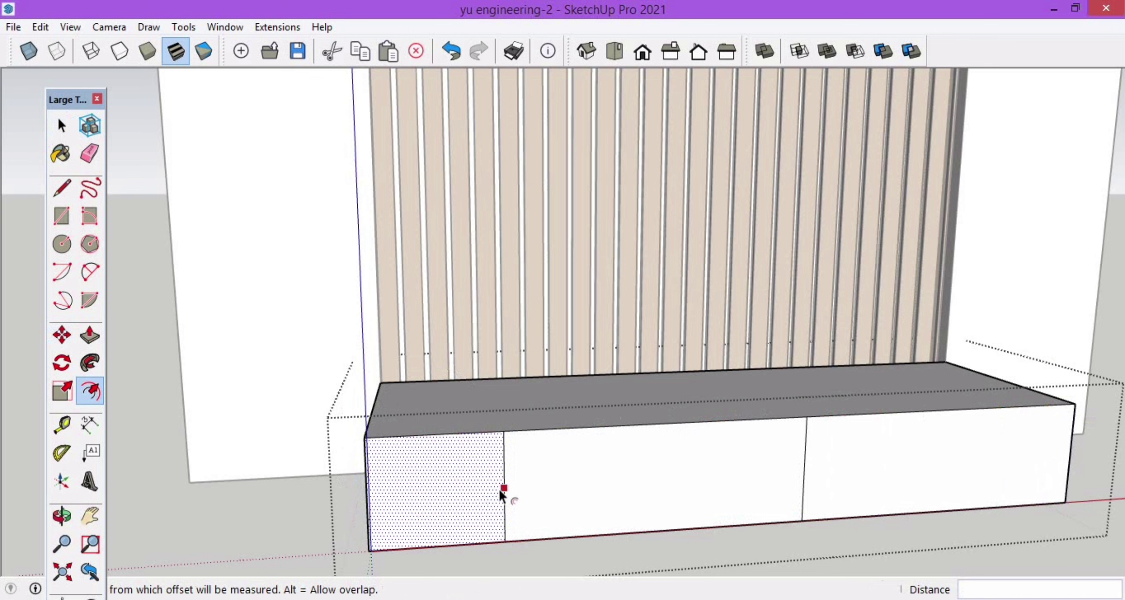
click(504, 488)
click(504, 506)
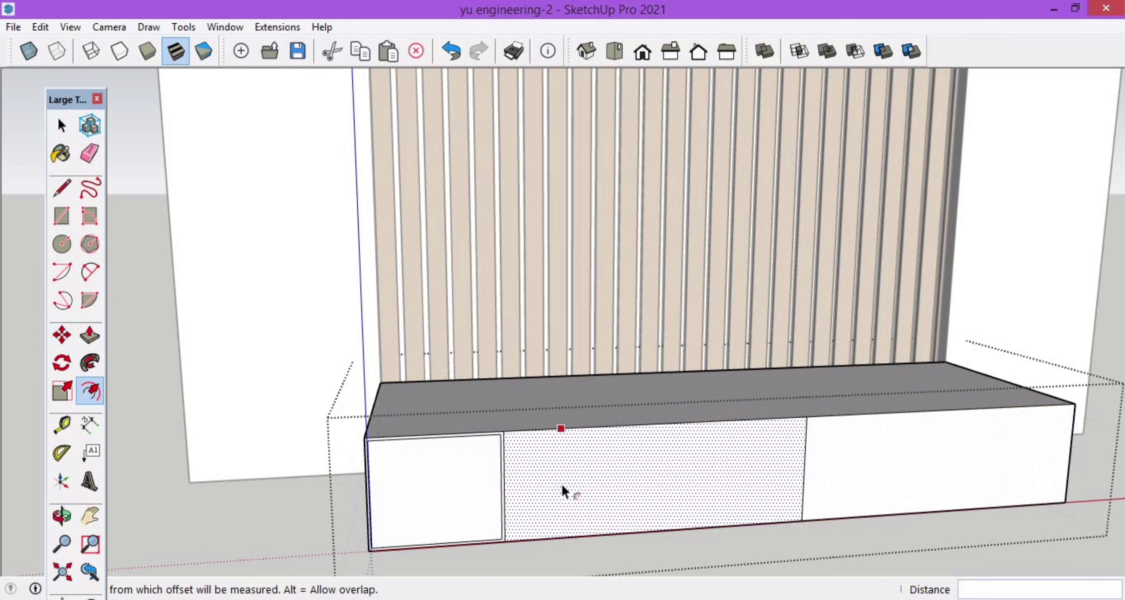
double_click(561, 484)
double_click(832, 457)
key(space)
Step: Leave the drawer box group and paint the whole box with the Wood Floor material
scroll(800, 440, down, 2)
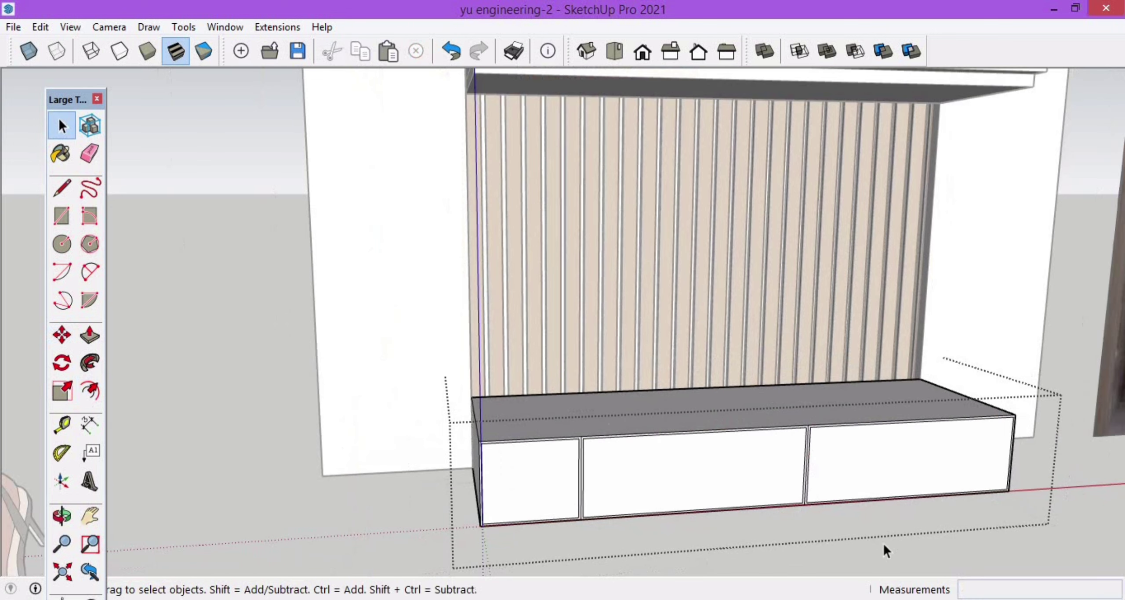
scroll(563, 484, down, 3)
middle_drag(572, 484, 747, 550)
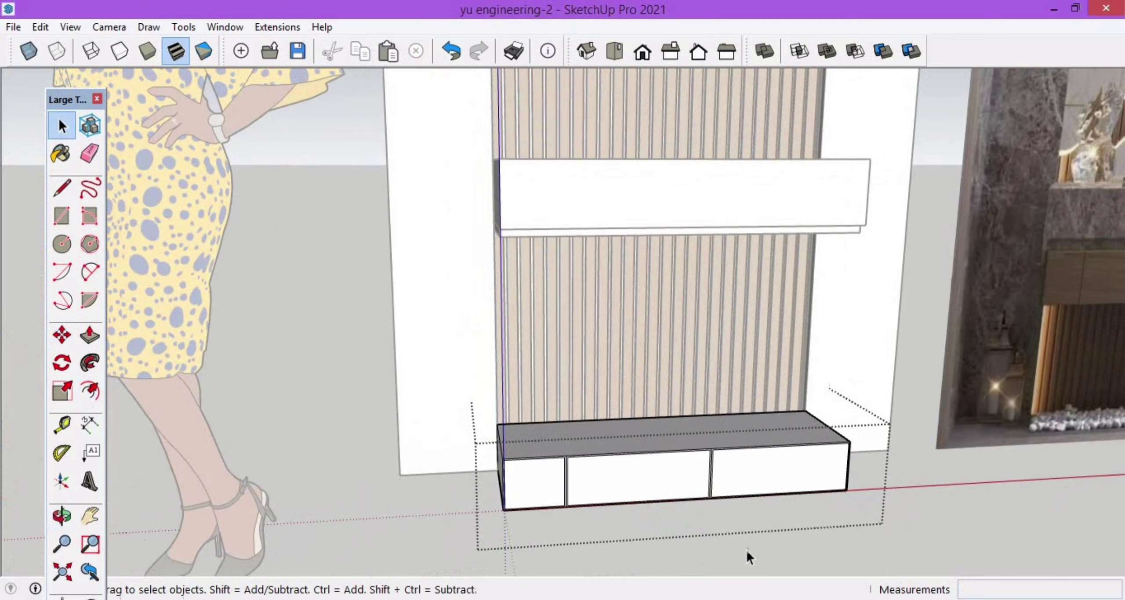
scroll(483, 505, down, 2)
key(b)
click(744, 496)
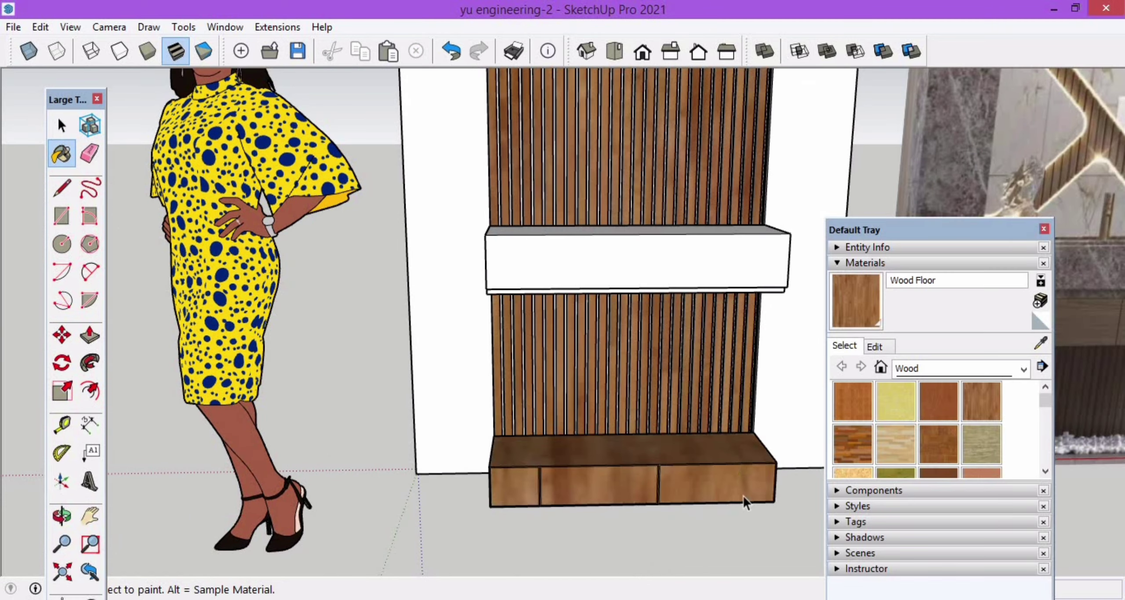
key(space)
Step: Move the wooden drawer box straight up until its top meets the underside of the floating console, then deselect it
scroll(639, 475, up, 2)
middle_drag(673, 477, 562, 471)
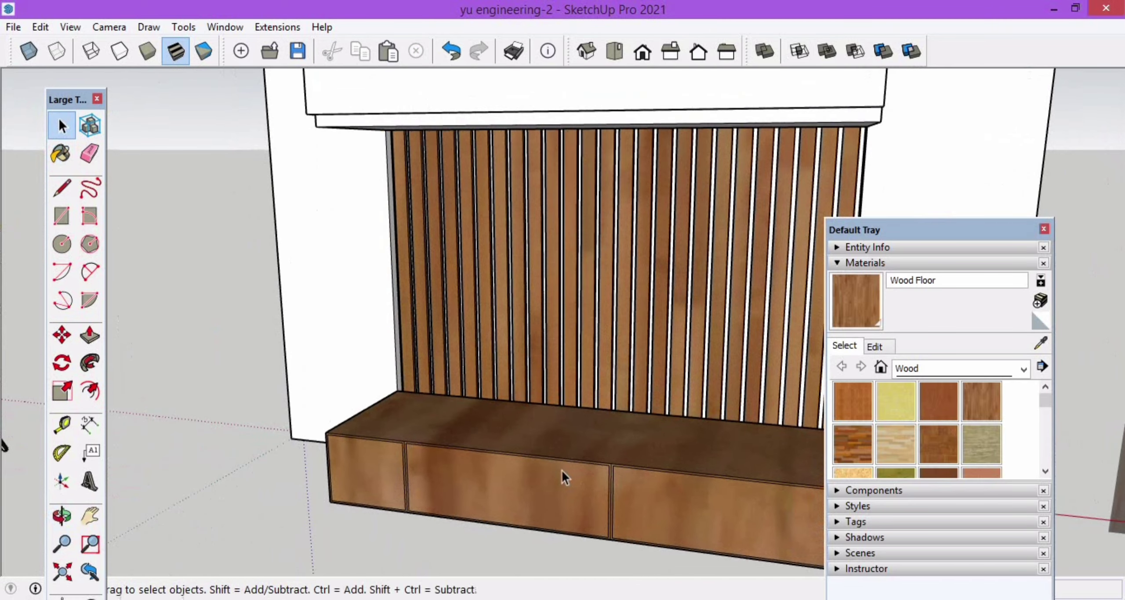
scroll(481, 434, down, 1)
scroll(480, 435, down, 1)
key(m)
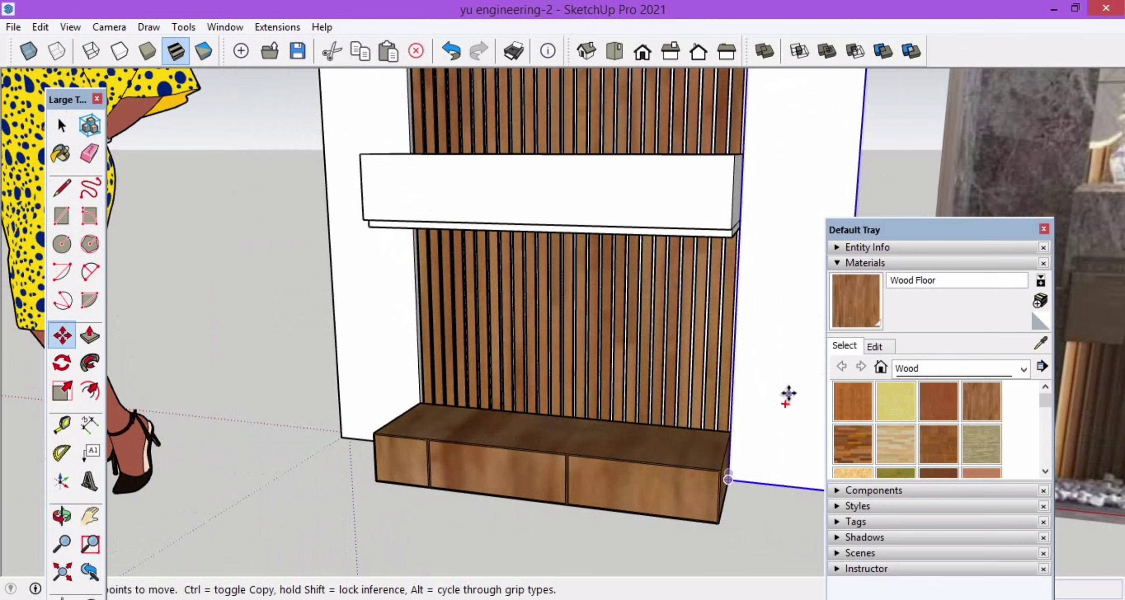
click(739, 427)
click(736, 236)
scroll(541, 544, down, 1)
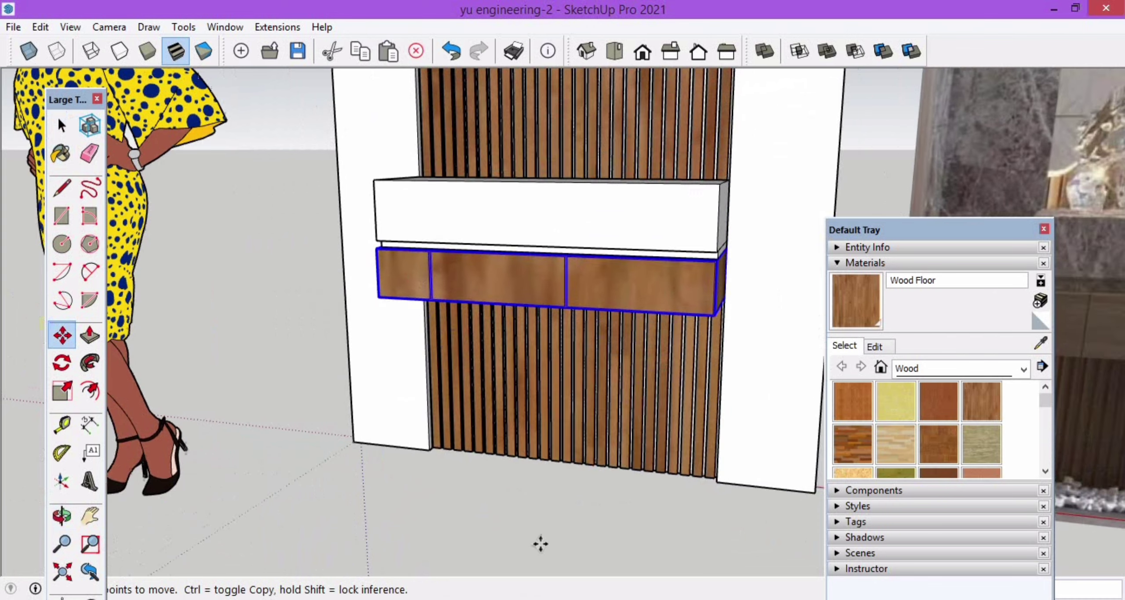
scroll(541, 544, down, 1)
key(space)
click(481, 544)
Step: Close the materials tray and draw a vertical rectangle about 76 × 124 cm over the upper part of the left pillar and louvres
scroll(480, 543, down, 2)
middle_drag(469, 531, 605, 522)
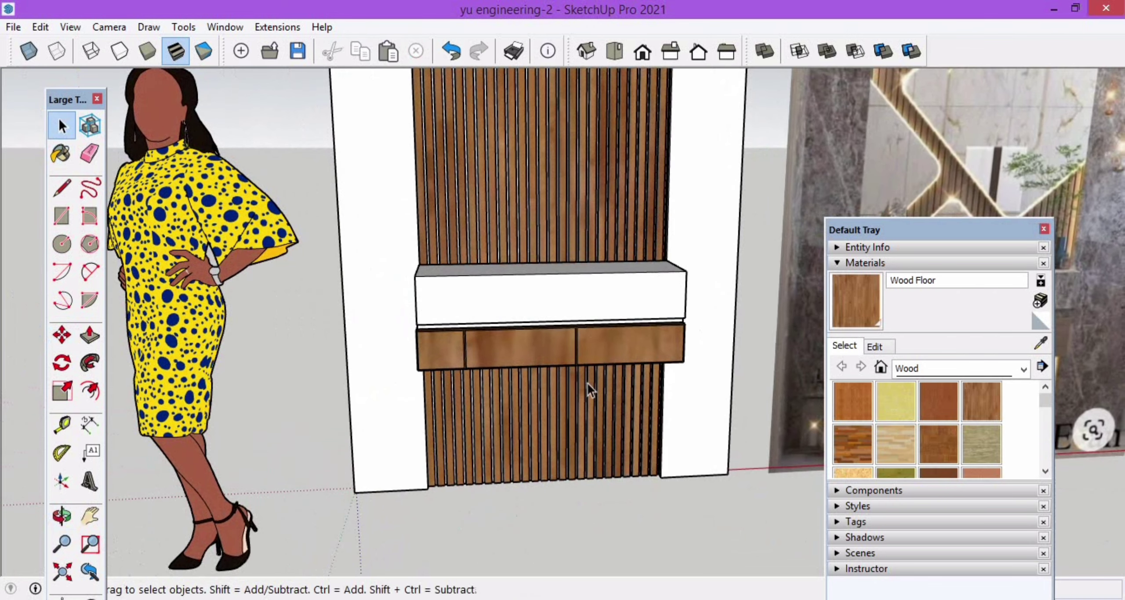
middle_drag(605, 210, 571, 360)
scroll(560, 363, down, 2)
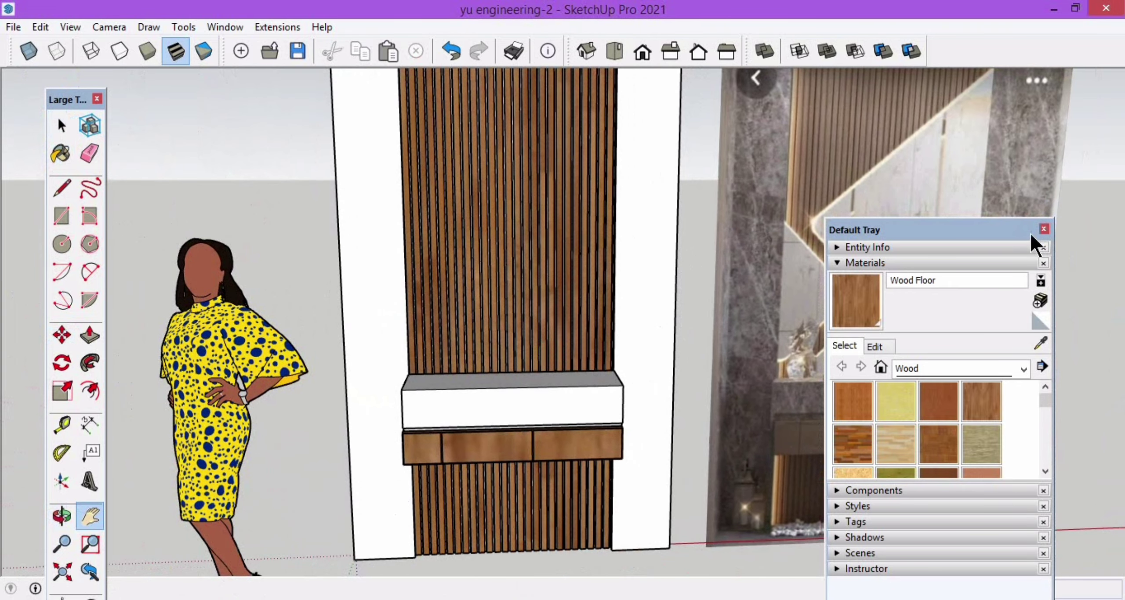
click(1044, 229)
scroll(264, 340, down, 2)
key(r)
click(264, 339)
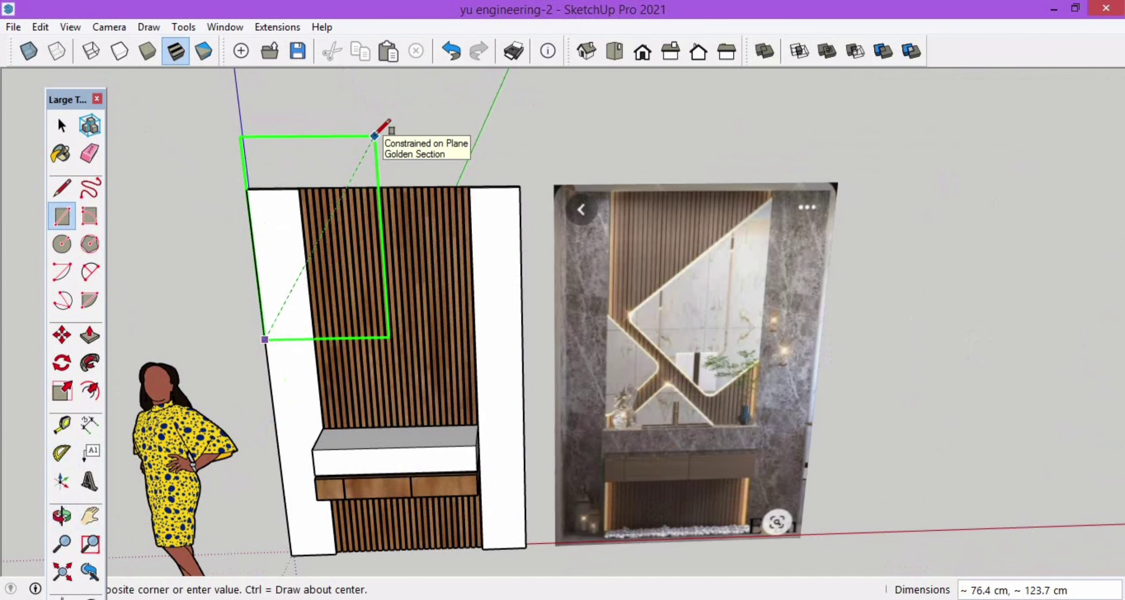
click(376, 132)
scroll(347, 183, up, 3)
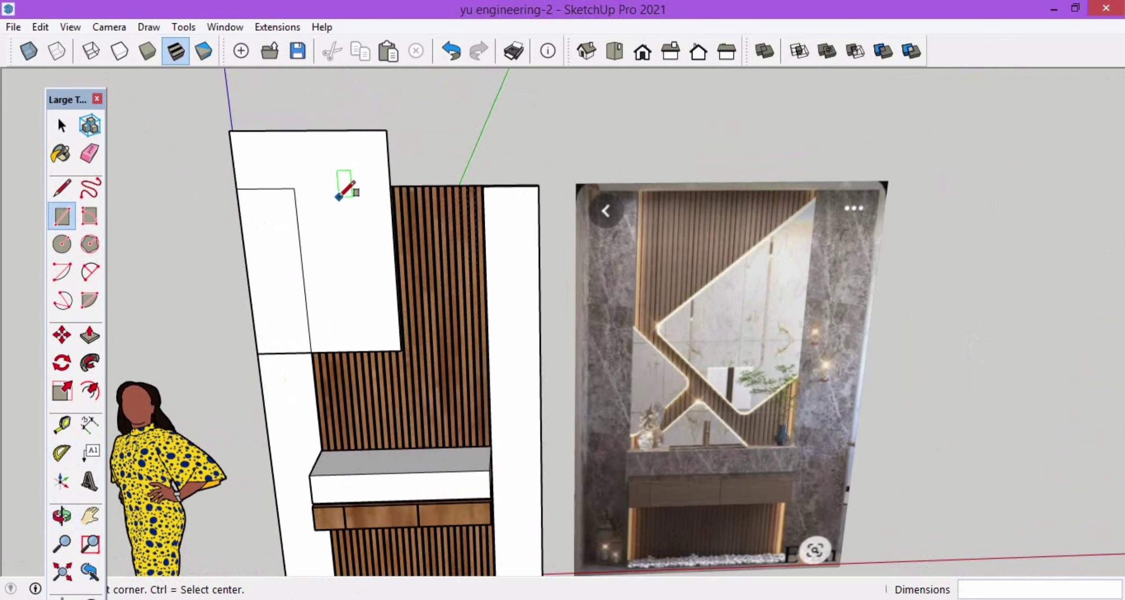
Step: Round both upper corners of the new rectangle with two-point arcs about 7 cm across
key(space)
scroll(334, 144, up, 2)
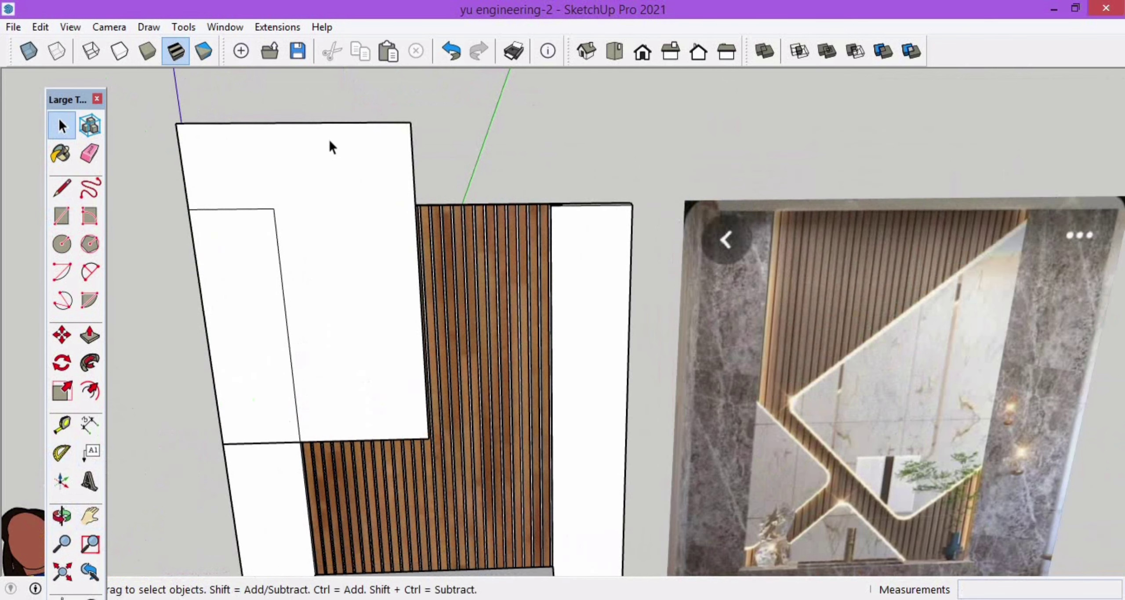
click(95, 271)
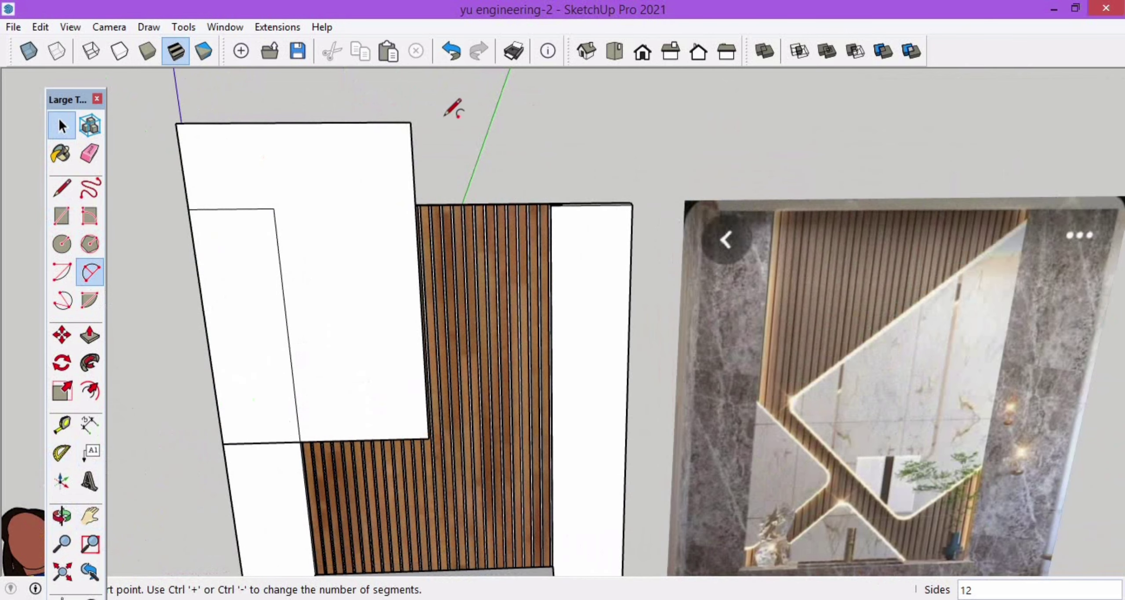
click(388, 123)
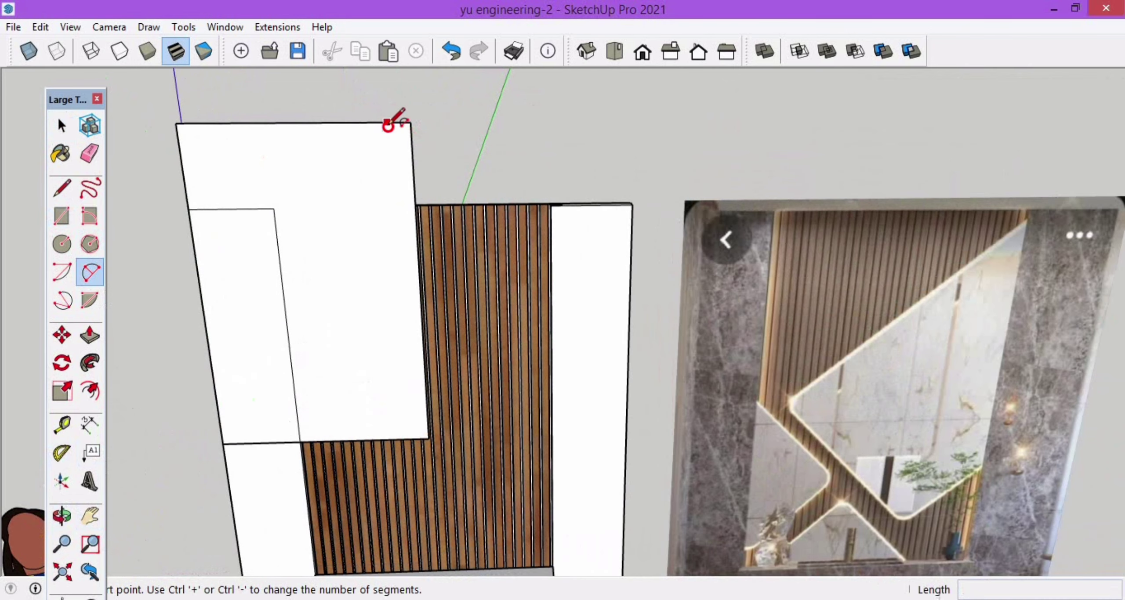
double_click(410, 146)
scroll(185, 142, up, 1)
click(179, 158)
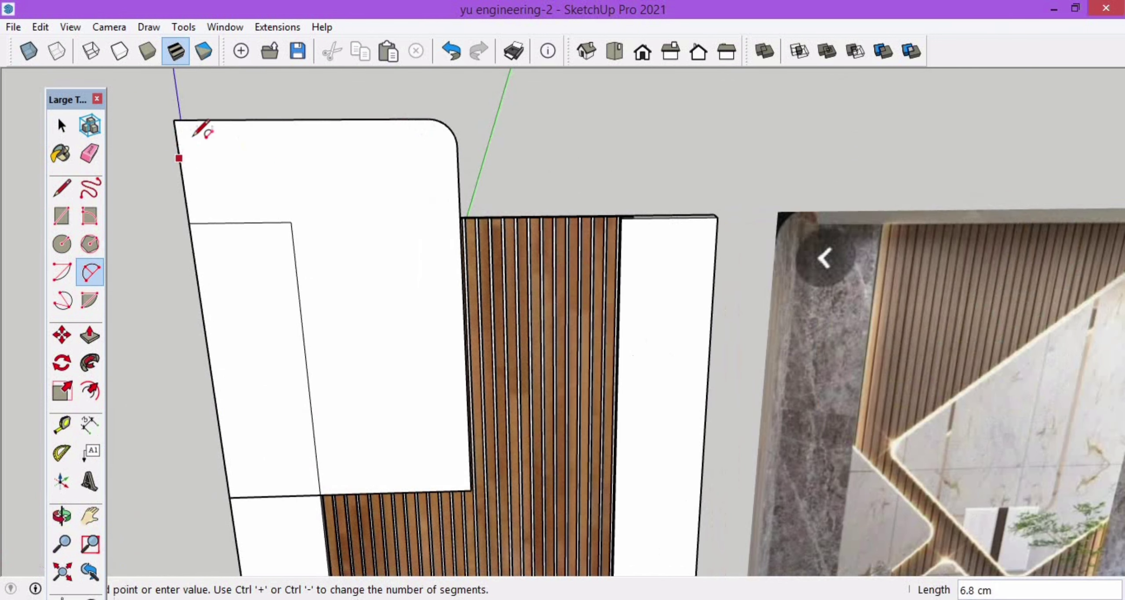
double_click(200, 122)
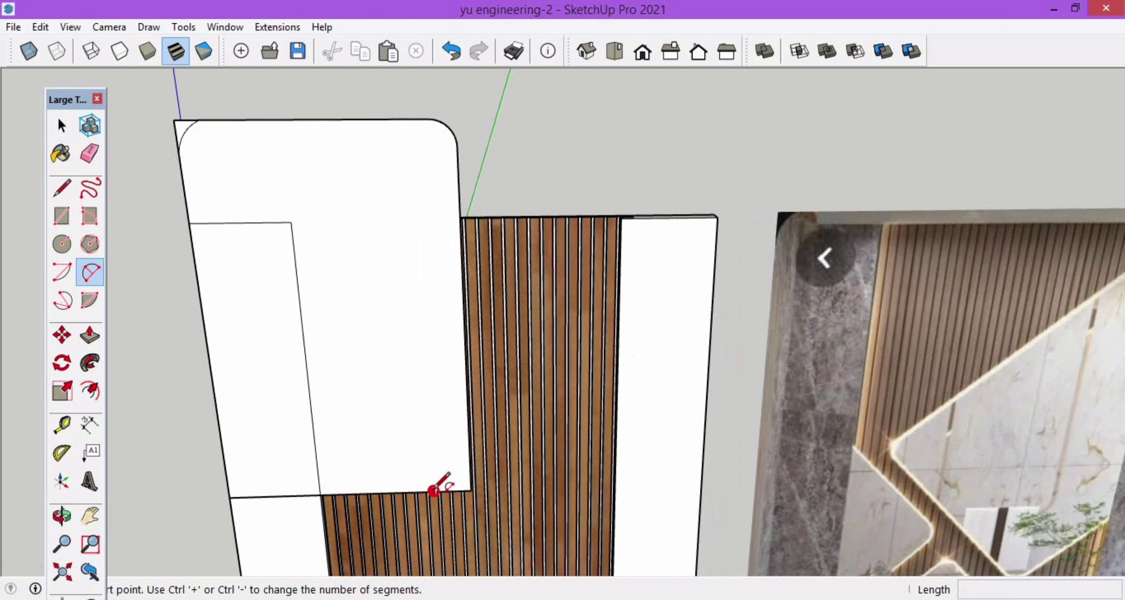
Step: Round both lower corners of the rectangle with two-point arcs and erase the leftover corner edges
click(434, 491)
click(467, 472)
click(459, 481)
scroll(239, 479, up, 1)
click(231, 473)
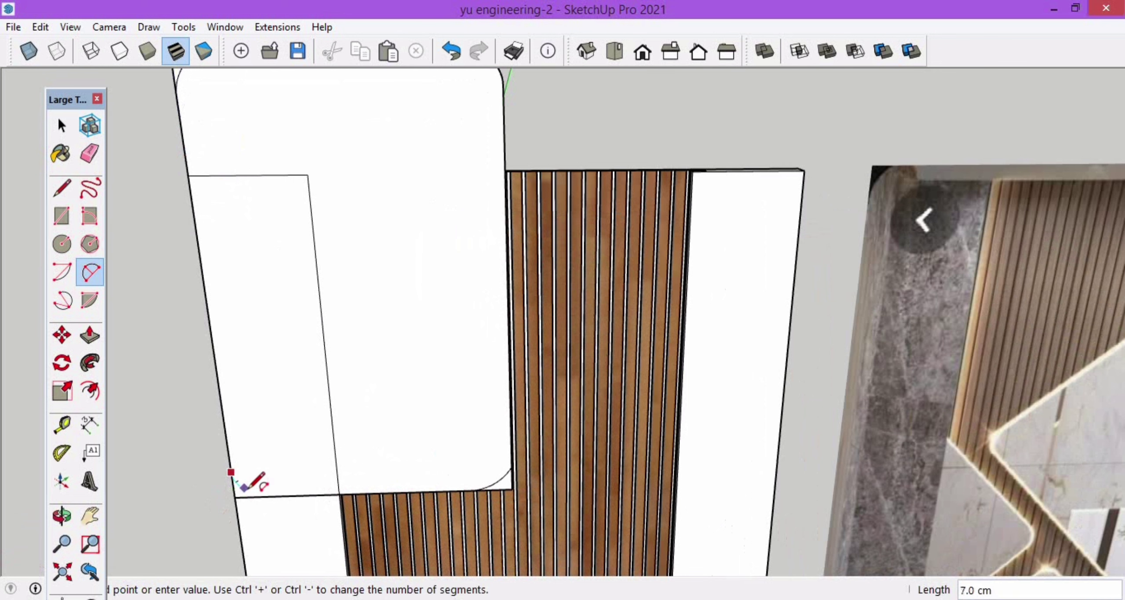
double_click(246, 497)
scroll(264, 490, down, 2)
key(e)
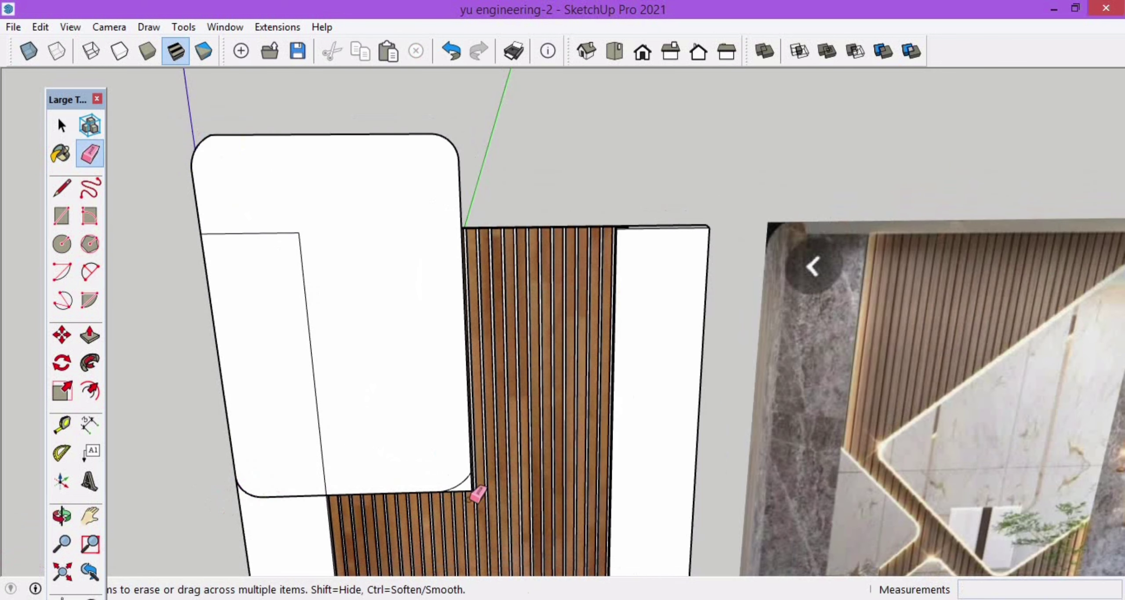
middle_drag(475, 492, 417, 390)
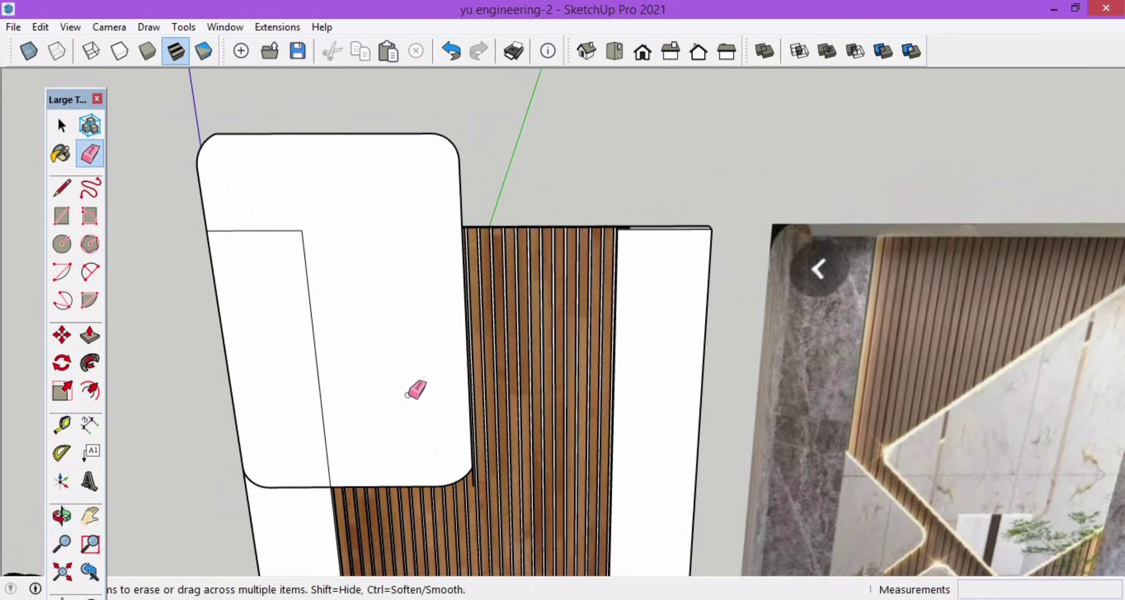
Step: Group the rounded rectangle and pull its face out 1 cm inside the group to make a thin panel
key(space)
double_click(417, 345)
right_click(416, 344)
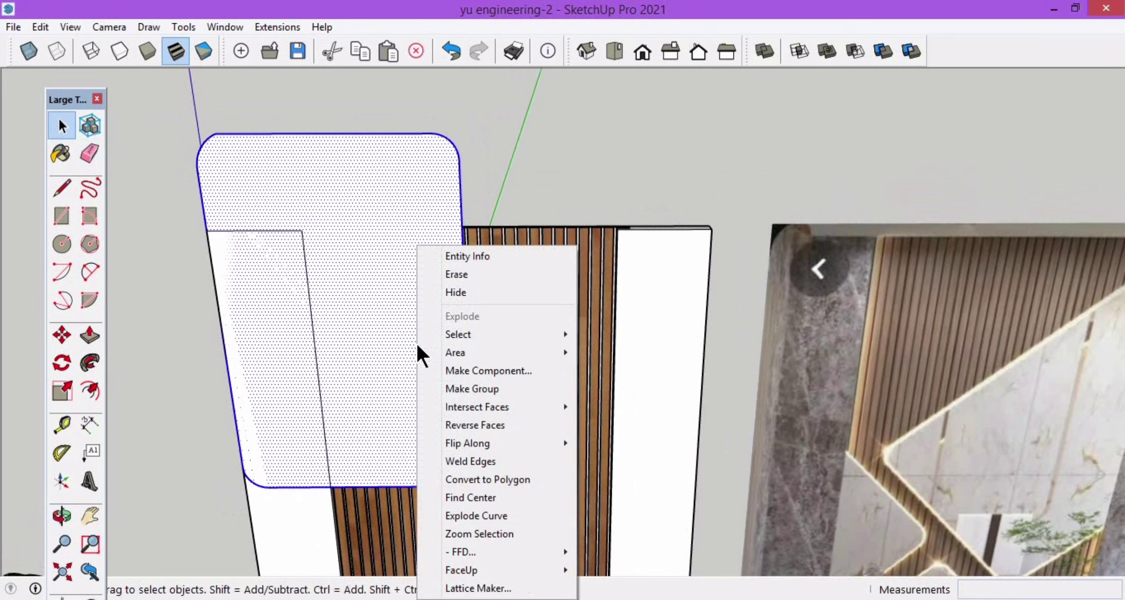
click(472, 382)
double_click(417, 241)
middle_drag(418, 251, 417, 171)
key(p)
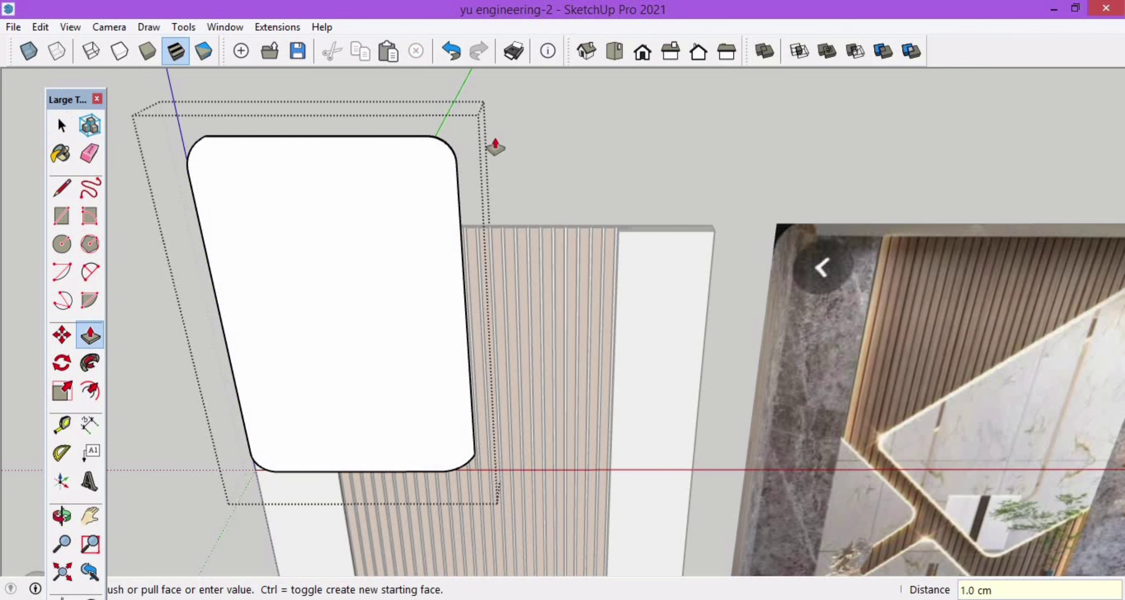
key(space)
click(535, 118)
Step: Move the rounded panel about 82 cm horizontally so it overlaps the right side of the louvres and the right pillar
middle_drag(417, 206, 422, 336)
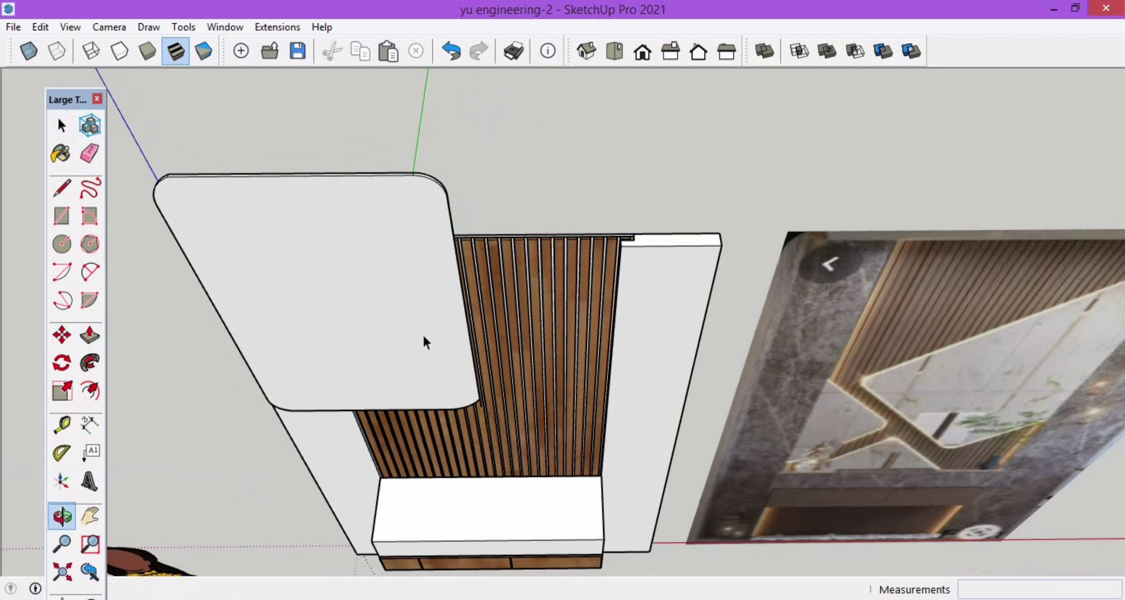
click(421, 269)
middle_drag(420, 269, 425, 237)
key(m)
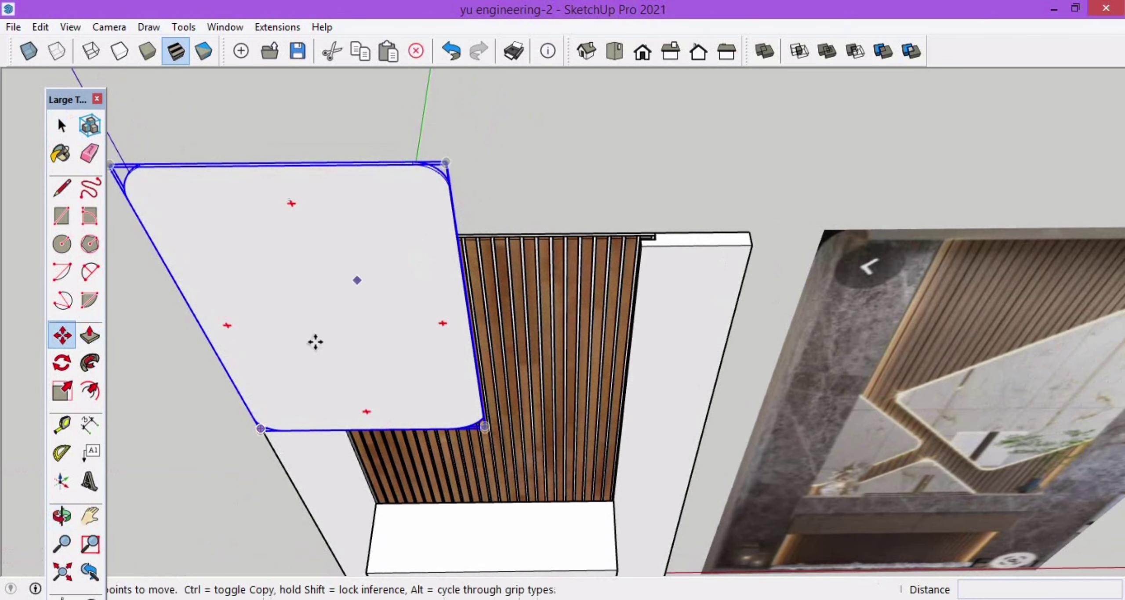
click(259, 427)
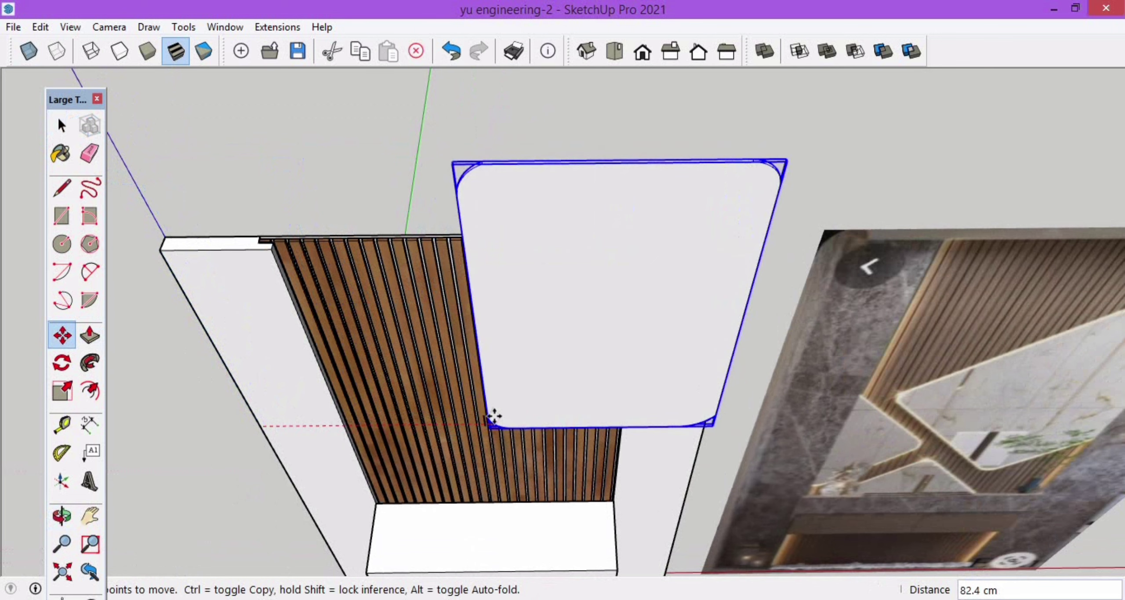
click(495, 418)
Step: Rotate the rounded panel diagonally in the front plane and shift it about 16 cm to match the large reference panel
key(q)
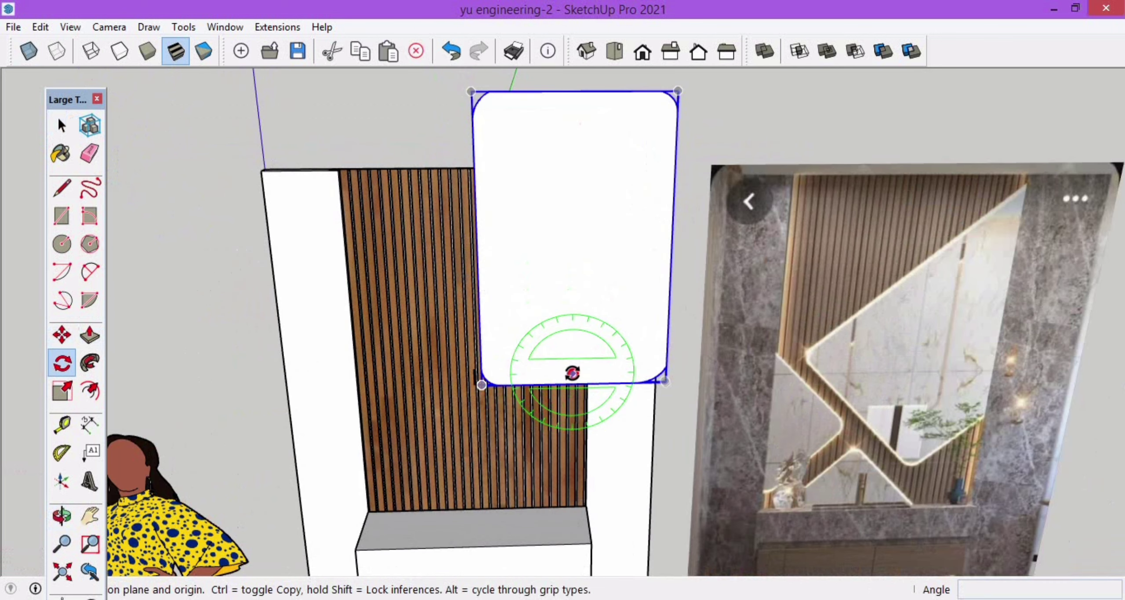
click(571, 374)
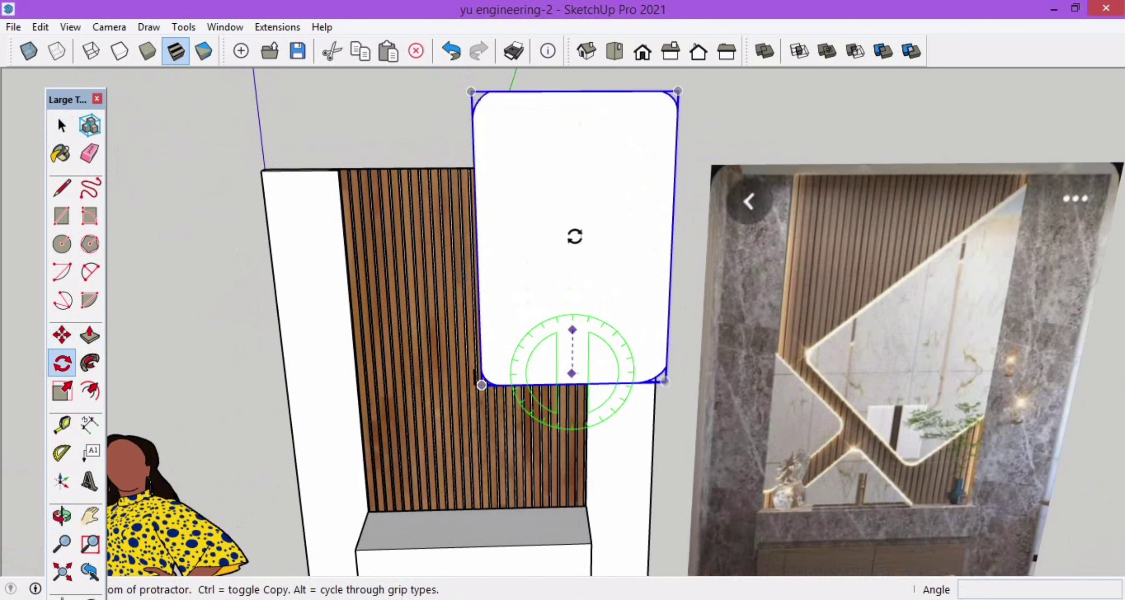
click(573, 229)
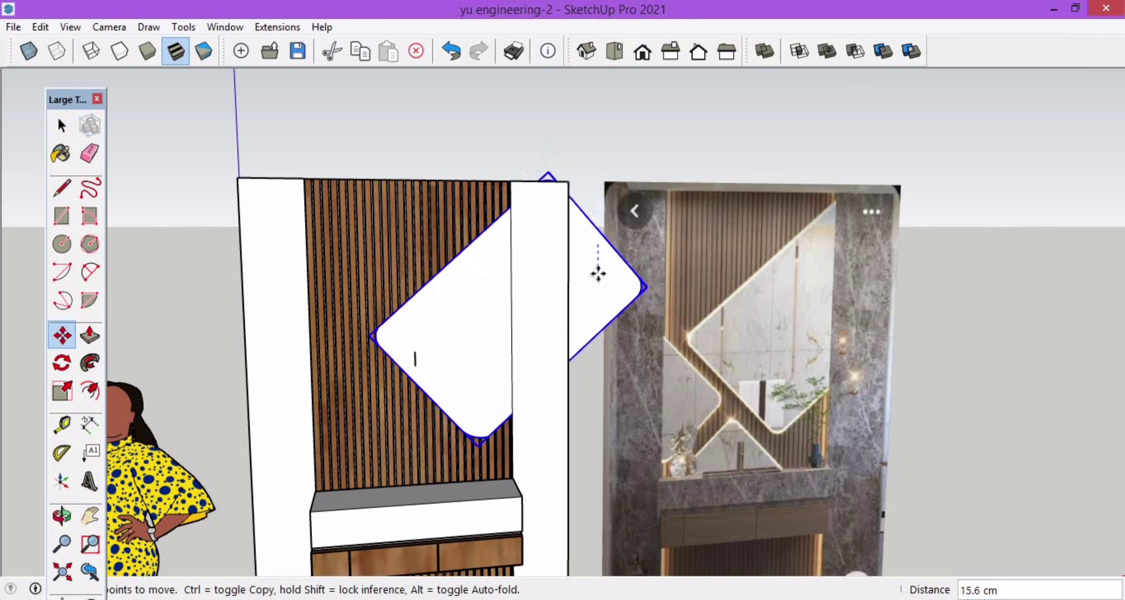
click(598, 270)
key(space)
click(600, 138)
Step: Move the reference image farther along the red axis, clear of the rotated panel
scroll(631, 240, down, 3)
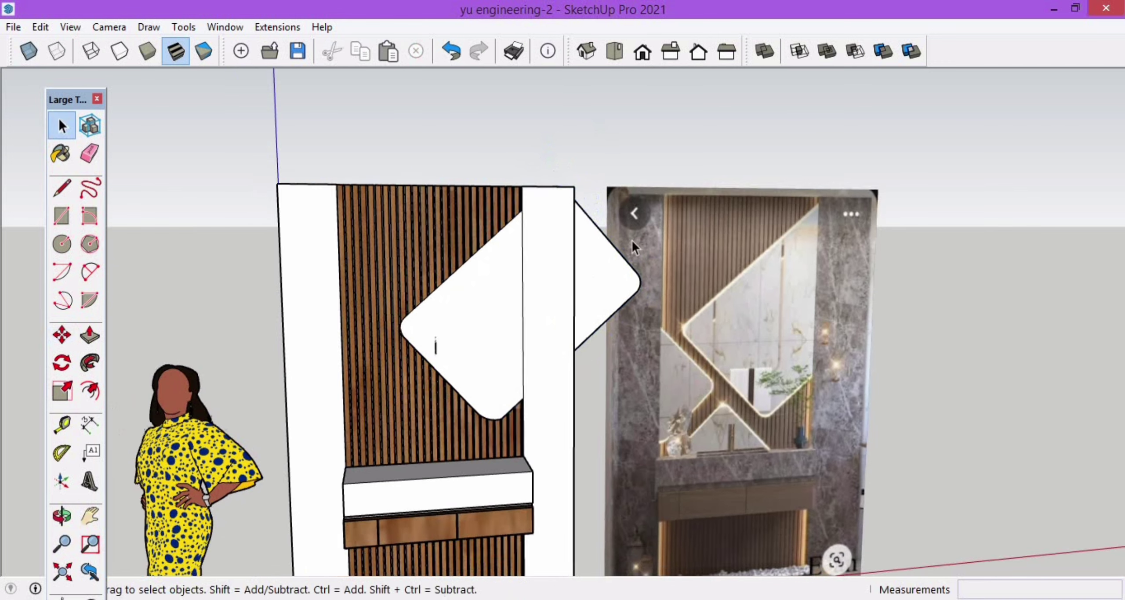
middle_drag(631, 240, 763, 262)
click(762, 263)
scroll(762, 275, up, 2)
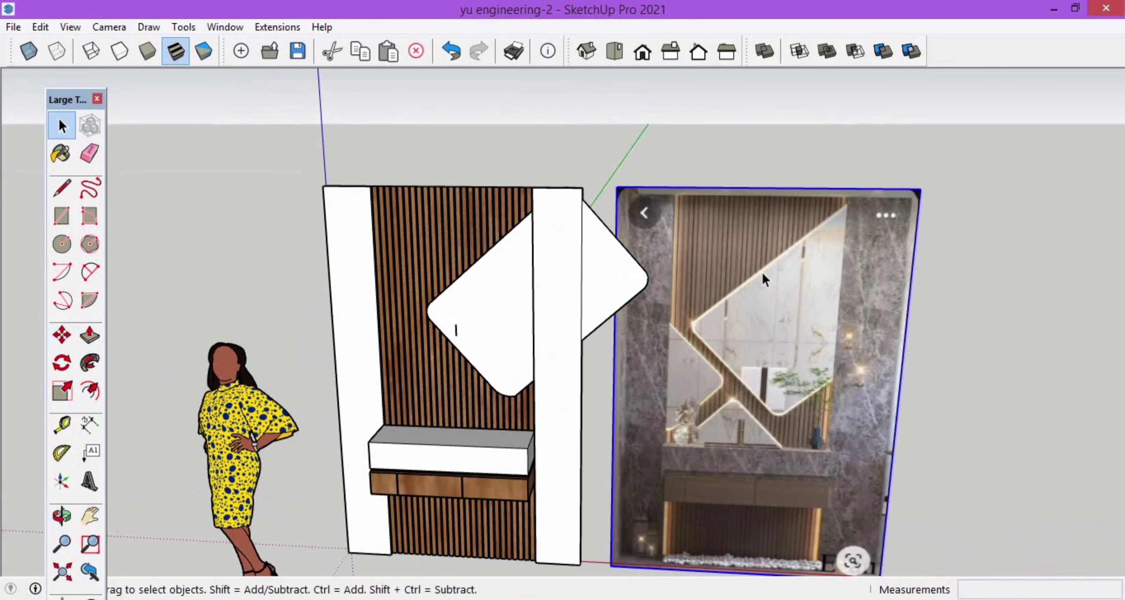
key(m)
click(763, 245)
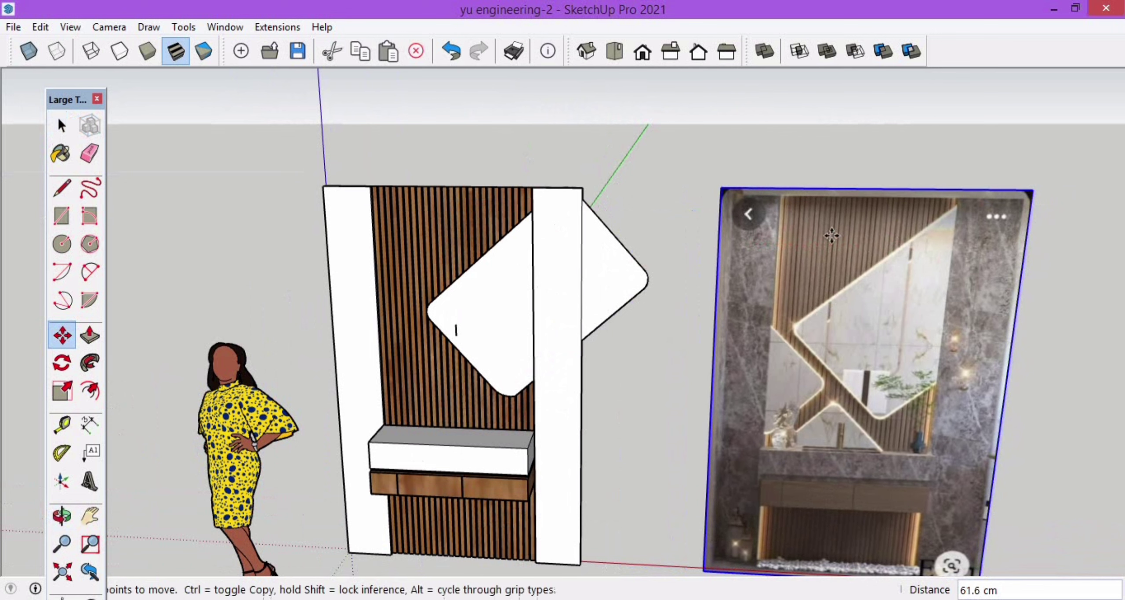
click(875, 243)
key(space)
click(683, 181)
Step: Copy the rotated panel about 102 cm across to the left pillar
scroll(475, 334, up, 3)
click(498, 317)
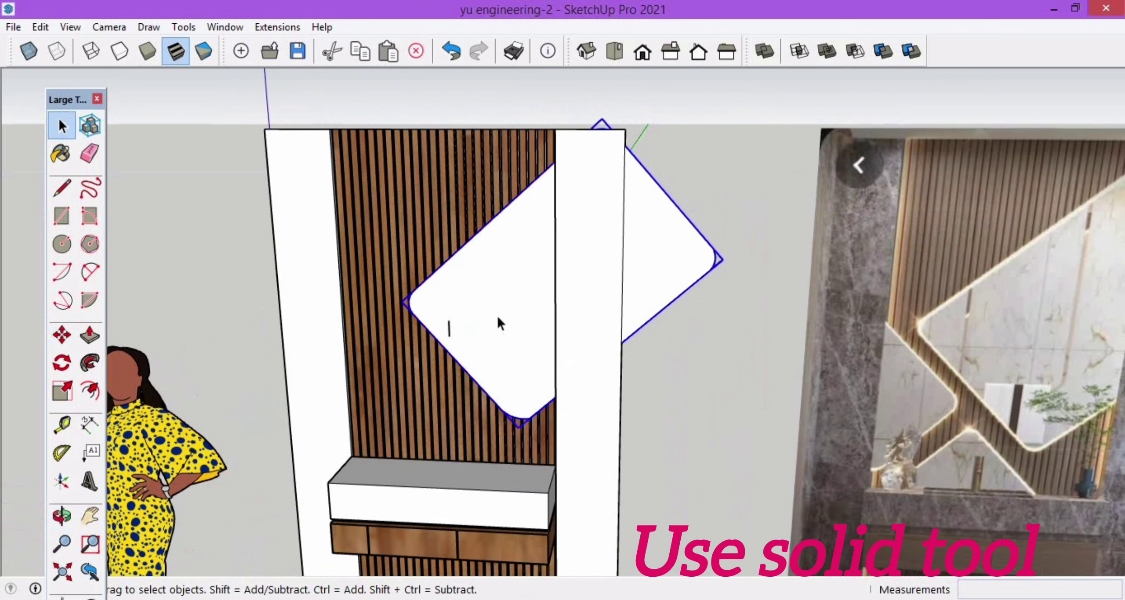
scroll(498, 317, down, 2)
key(m)
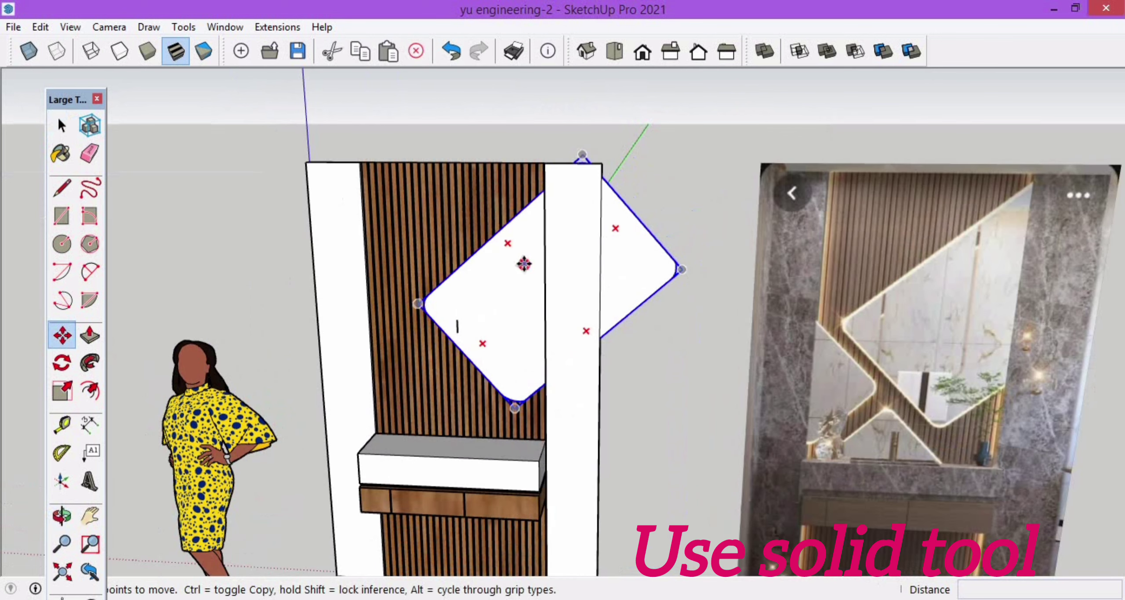
click(527, 257)
key(ctrl)
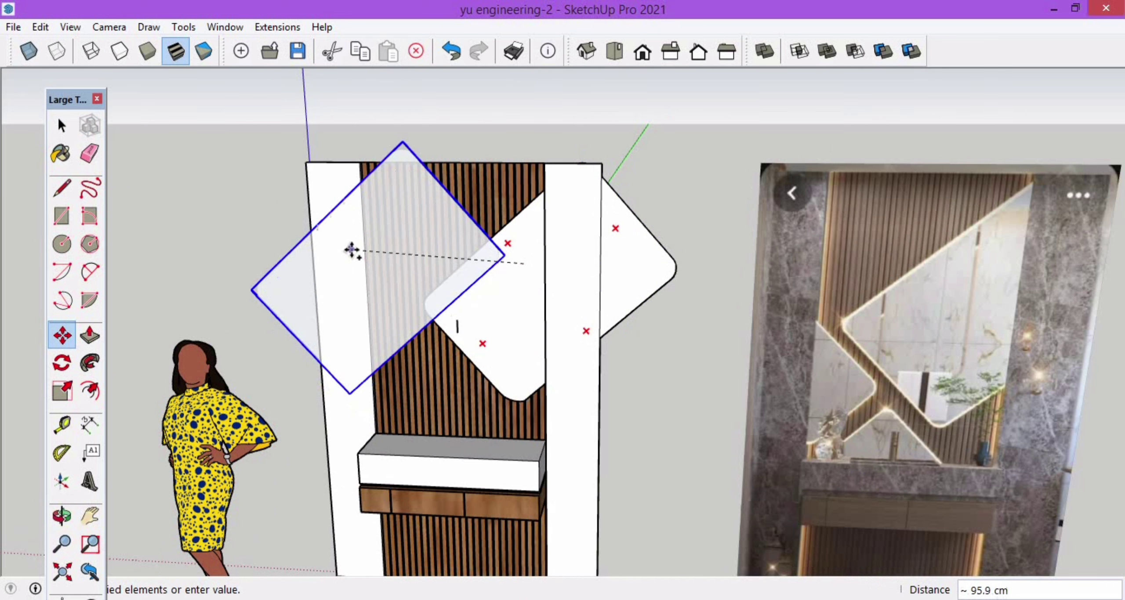
click(343, 268)
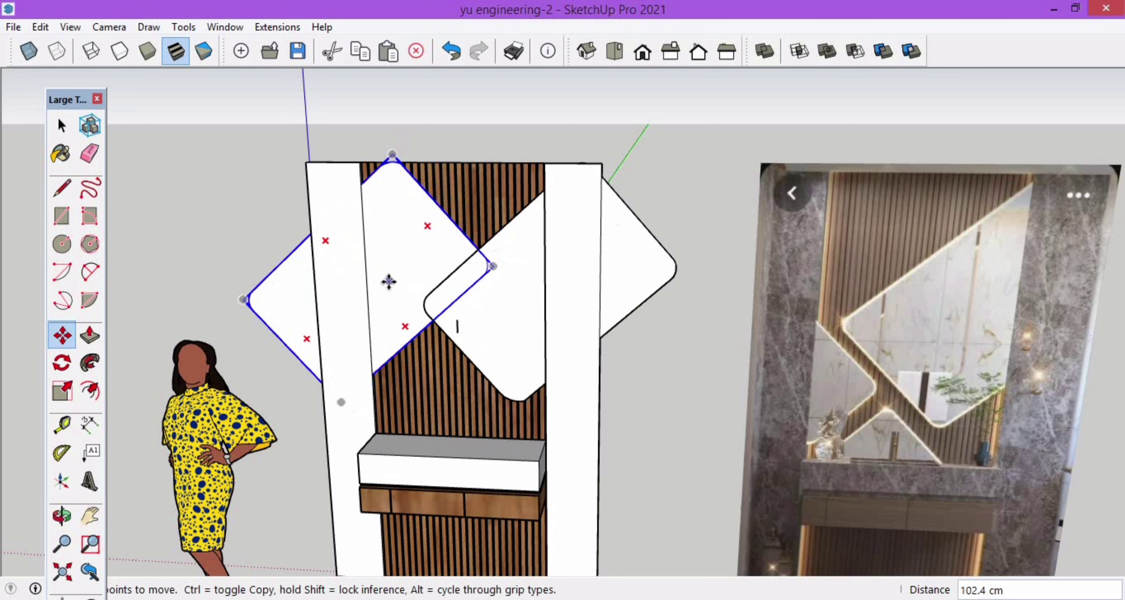
Step: Move the copied panel down and outward behind the left pillar so only one rounded corner projects over the louvres
click(389, 282)
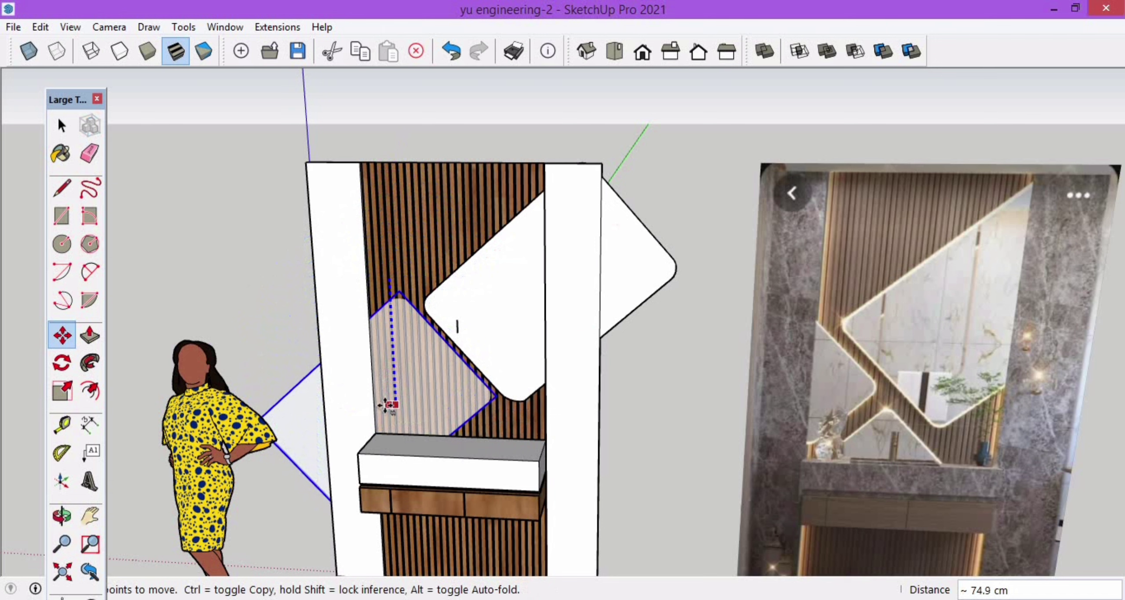
click(387, 404)
scroll(347, 433, up, 3)
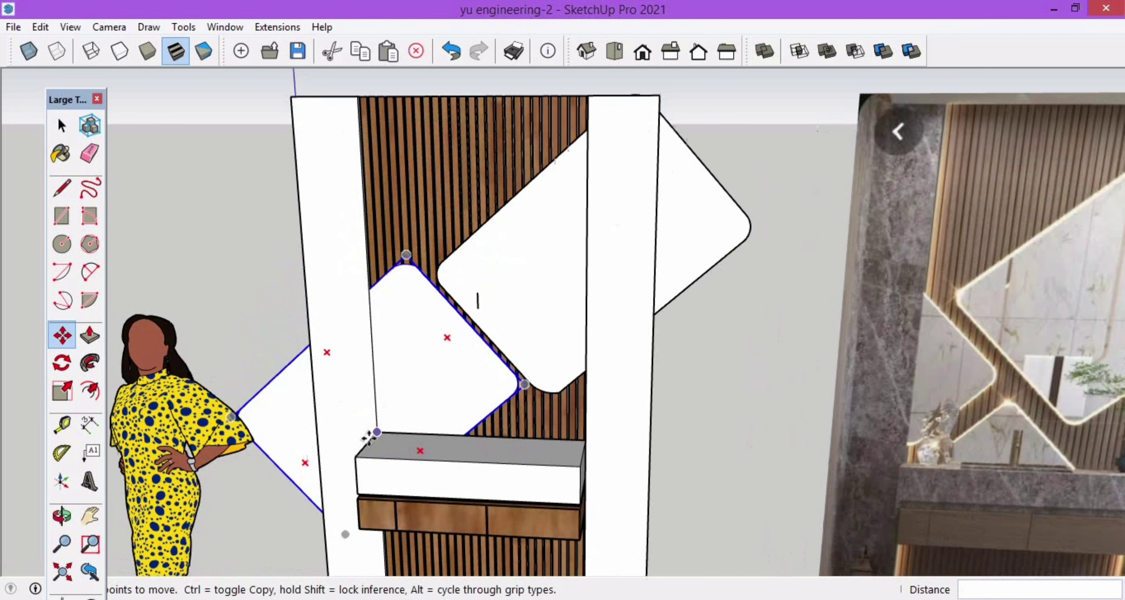
scroll(343, 425, down, 2)
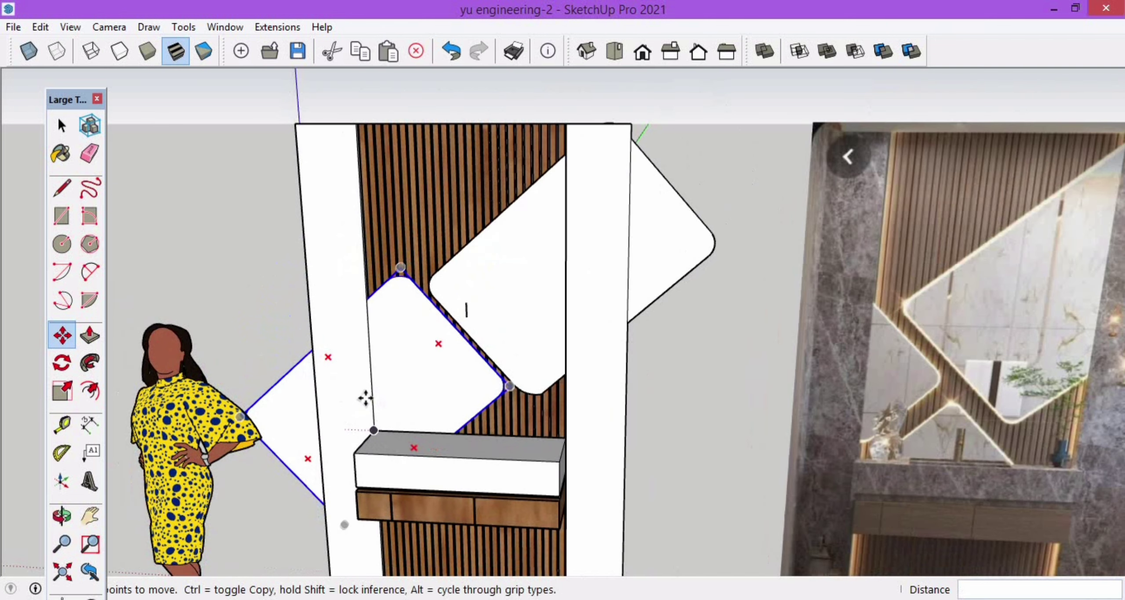
click(407, 363)
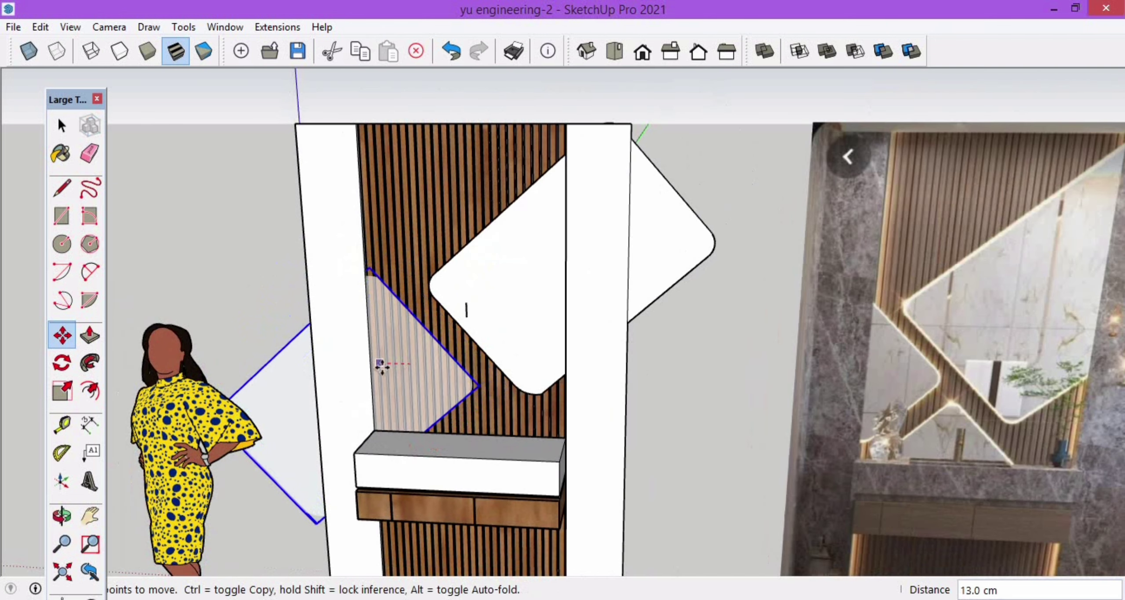
click(344, 362)
click(426, 336)
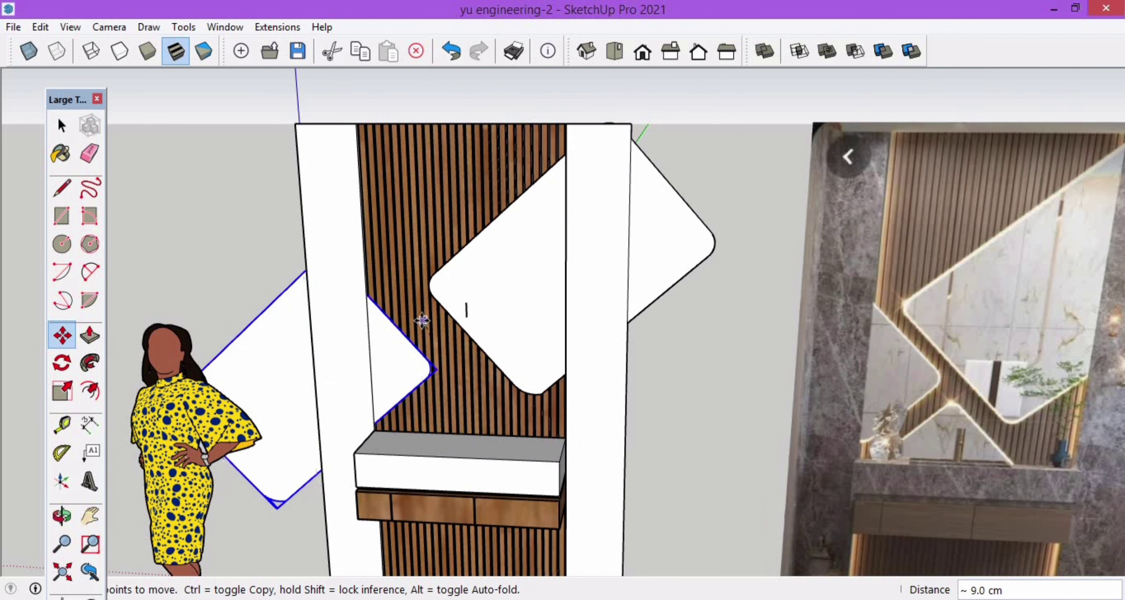
click(422, 306)
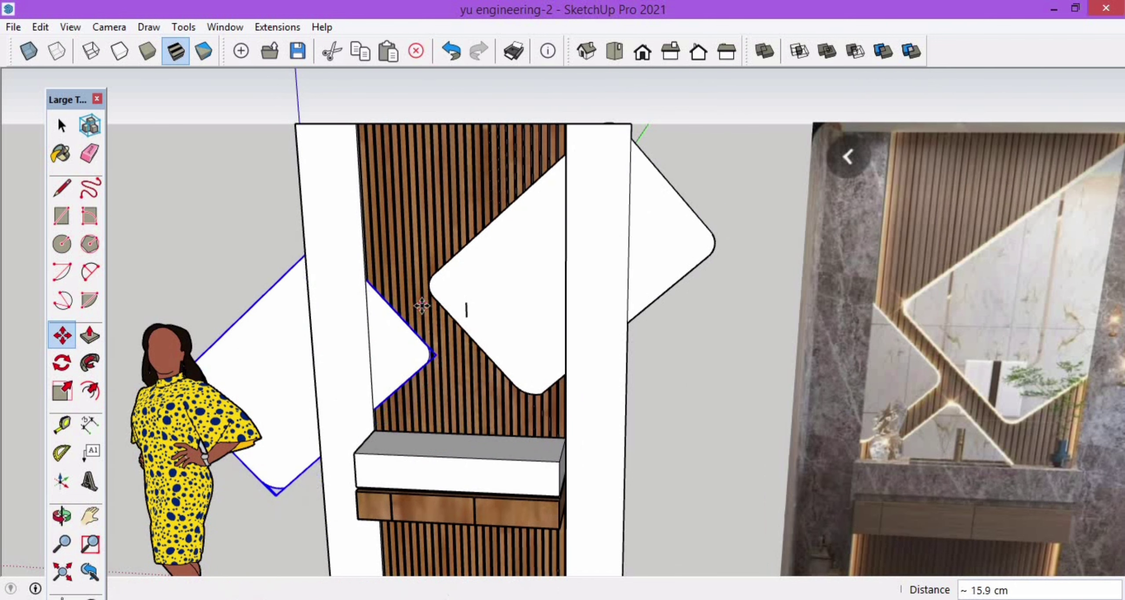
Step: Copy the left panel down behind the console, between the two existing rounded panels
scroll(427, 369, down, 3)
middle_drag(427, 369, 477, 382)
scroll(392, 375, up, 3)
scroll(392, 376, down, 3)
scroll(457, 391, up, 3)
click(399, 380)
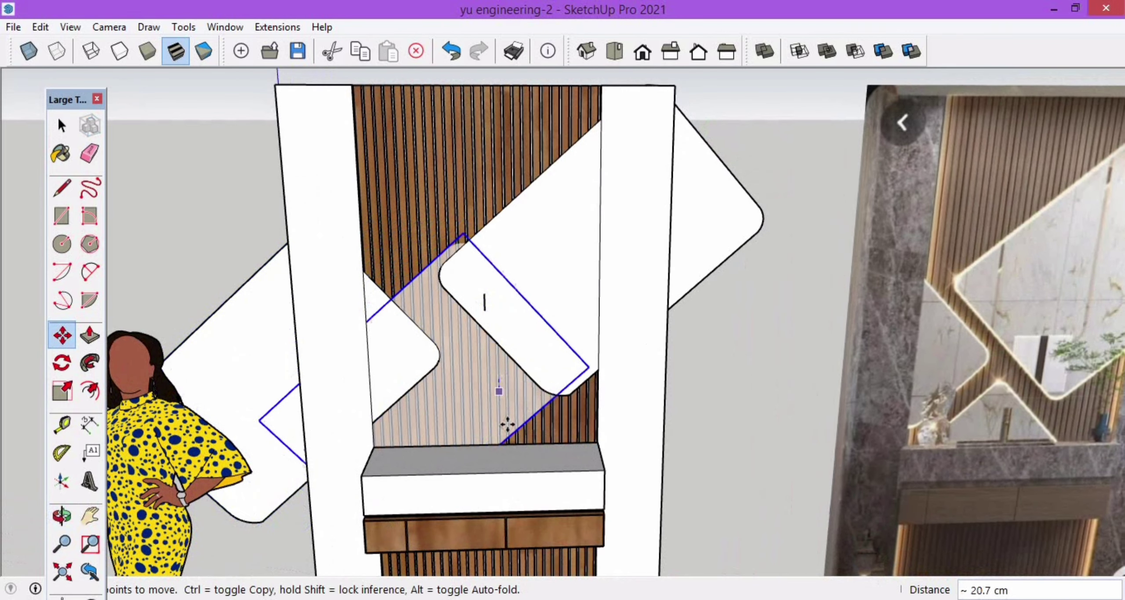
click(502, 486)
scroll(502, 486, up, 5)
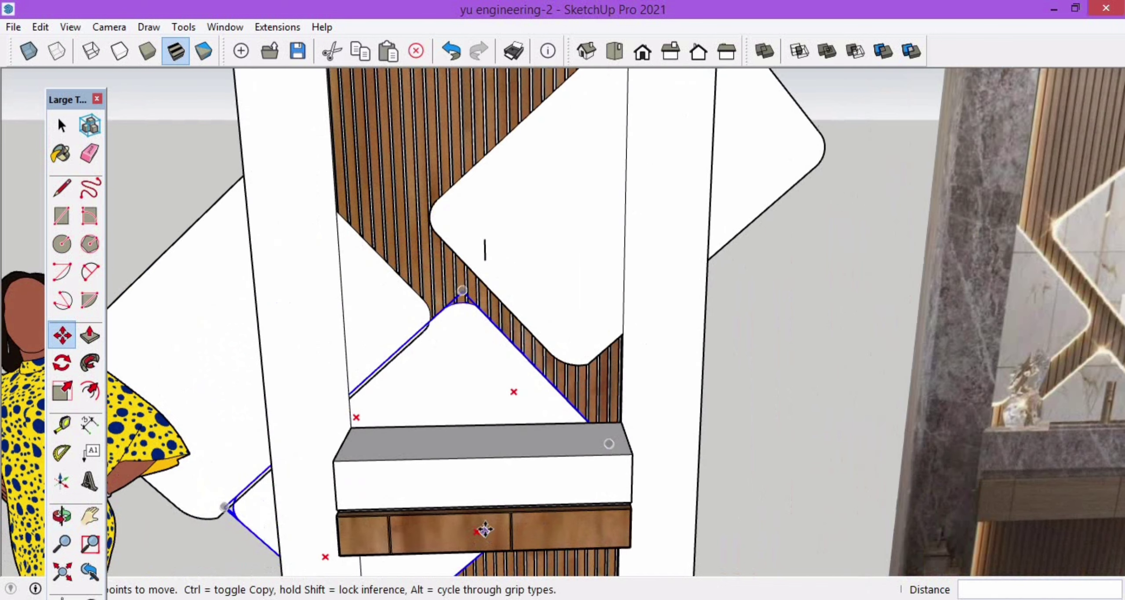
Step: Adjust the lower panel's position so its rounded peak rises above the console with even gaps to both neighbouring panels
click(503, 372)
click(501, 404)
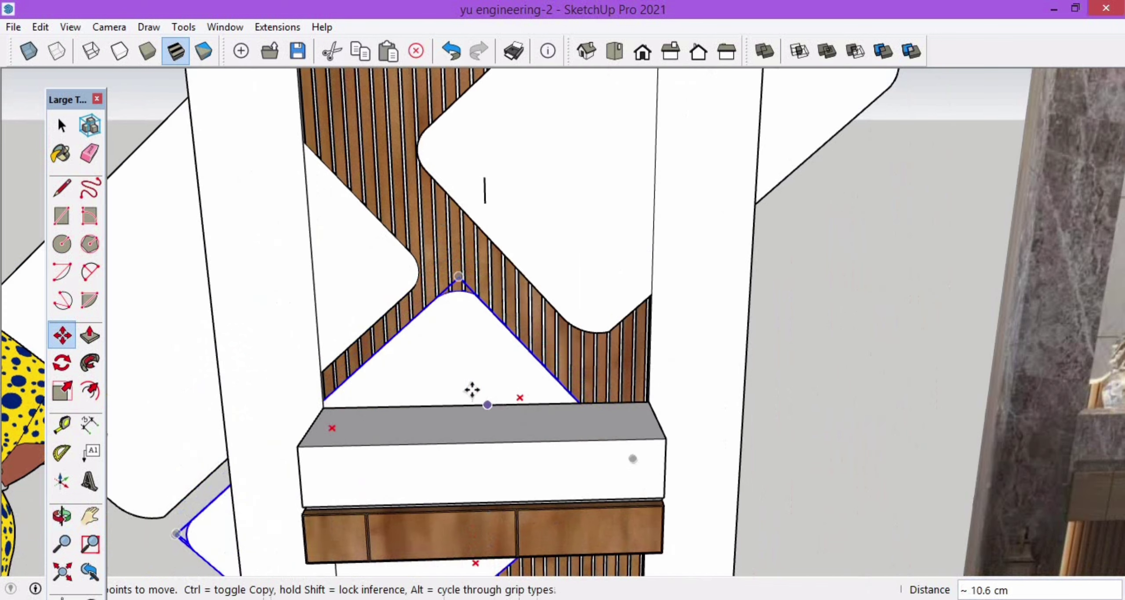
click(477, 384)
click(495, 385)
scroll(442, 378, down, 8)
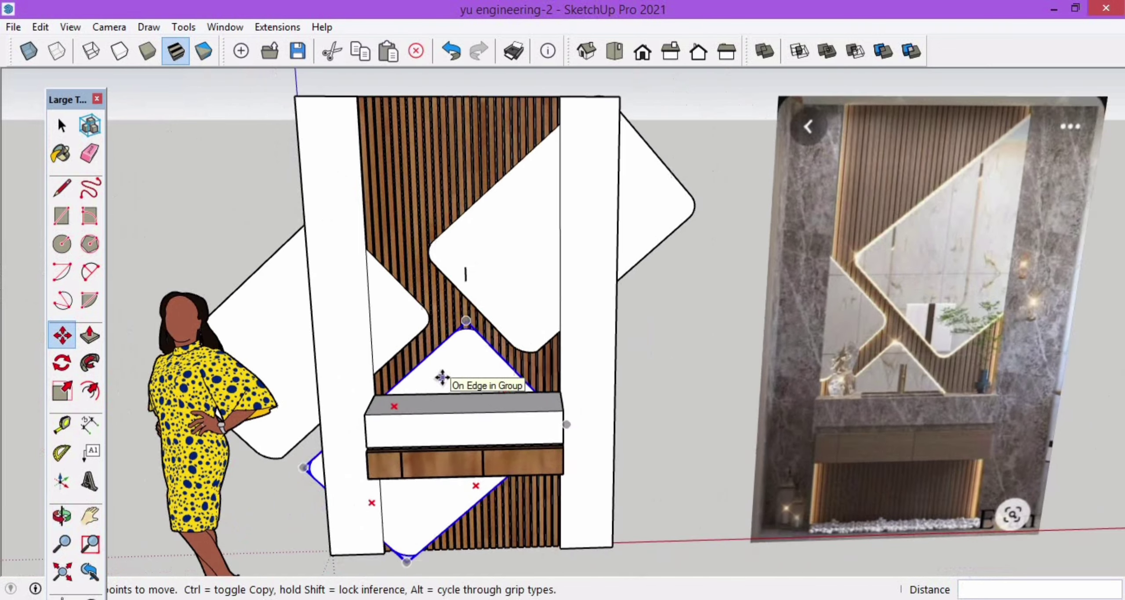
Step: Copy the right pillar about 95 cm outward along the red axis and deselect it
middle_drag(442, 378, 460, 390)
scroll(459, 389, up, 2)
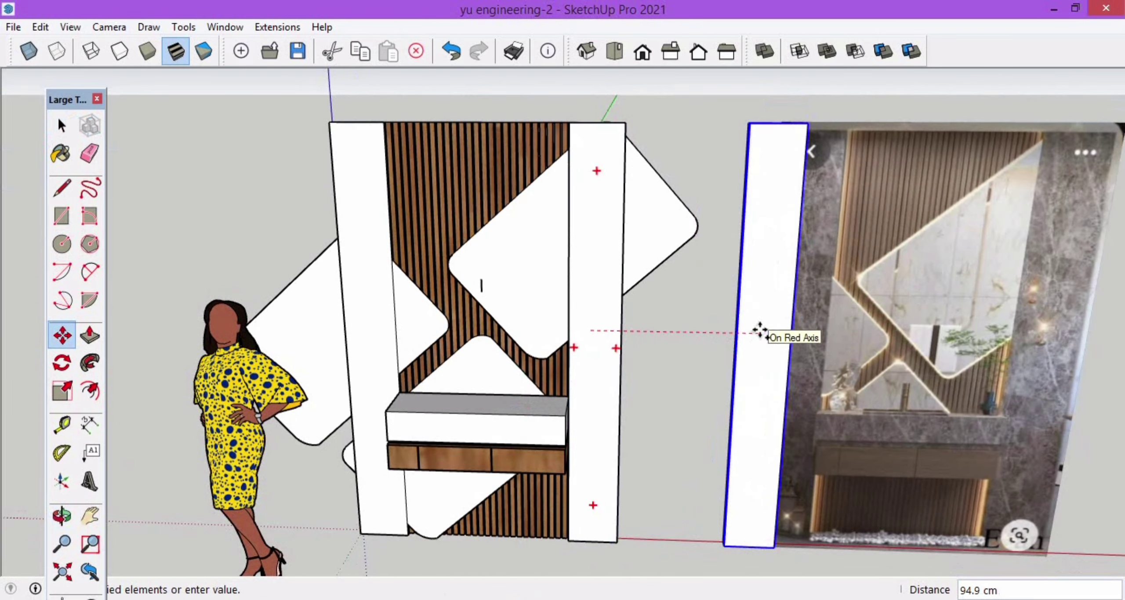
click(761, 330)
key(space)
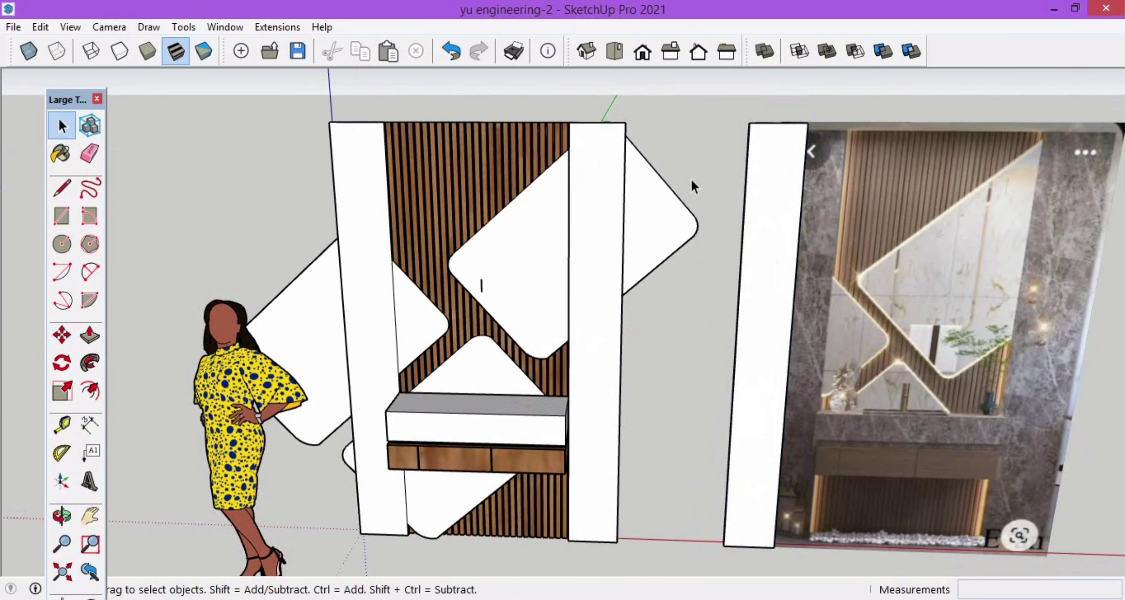
Step: Subtract the original right pillar from the large rounded panel with the solid Subtract tool
scroll(692, 177, up, 2)
click(857, 50)
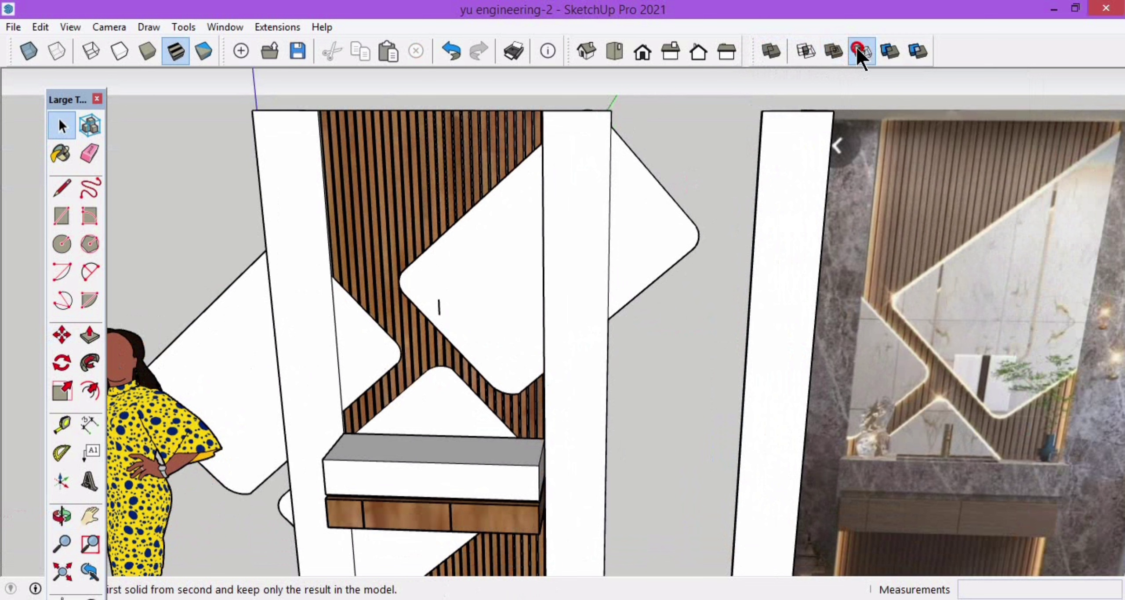
click(589, 199)
click(562, 191)
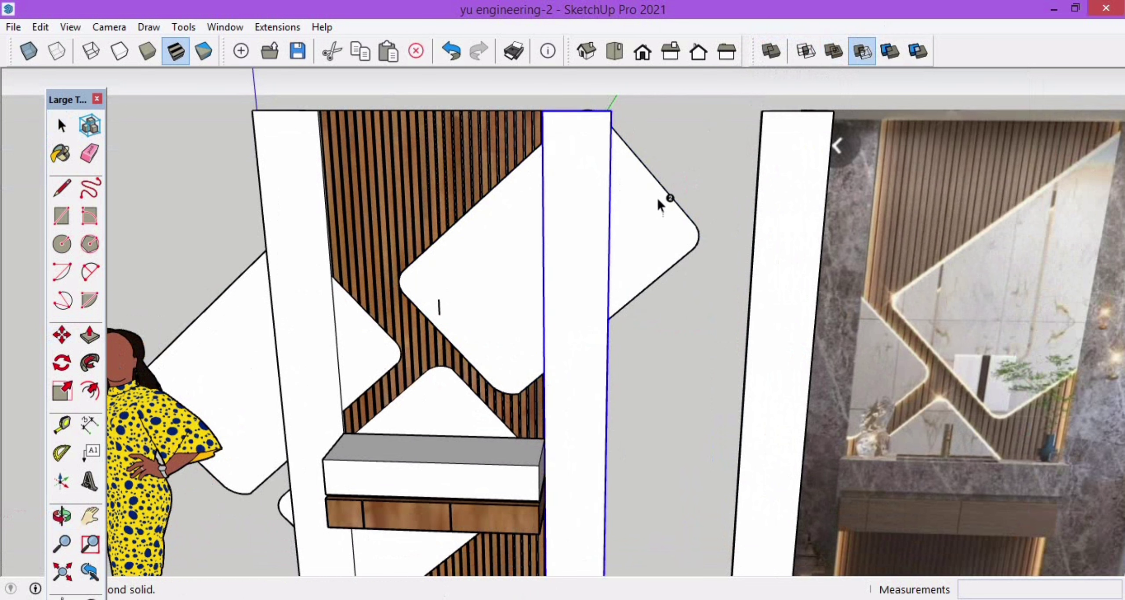
click(661, 205)
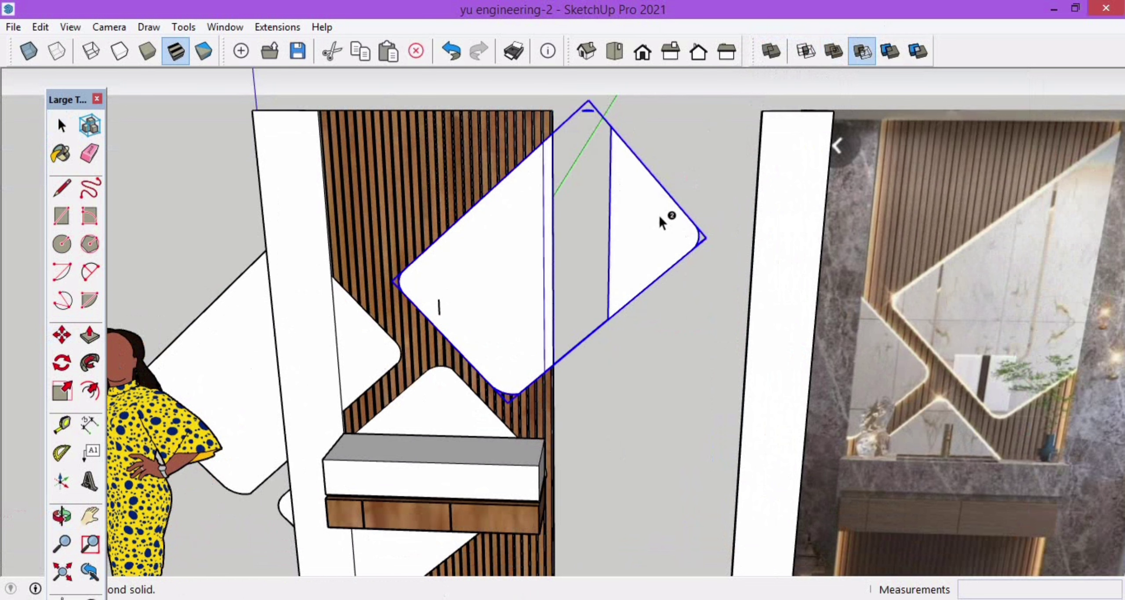
Step: Delete the cut-off outer piece and the small stray fragment inside the large panel's group, then leave the group
double_click(659, 212)
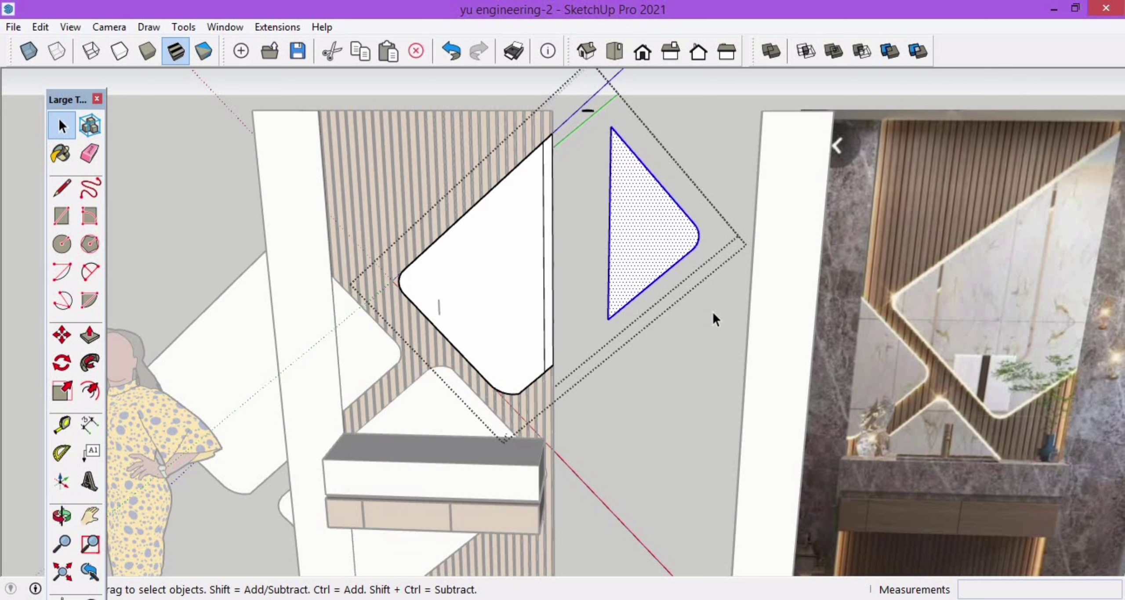
key(Delete)
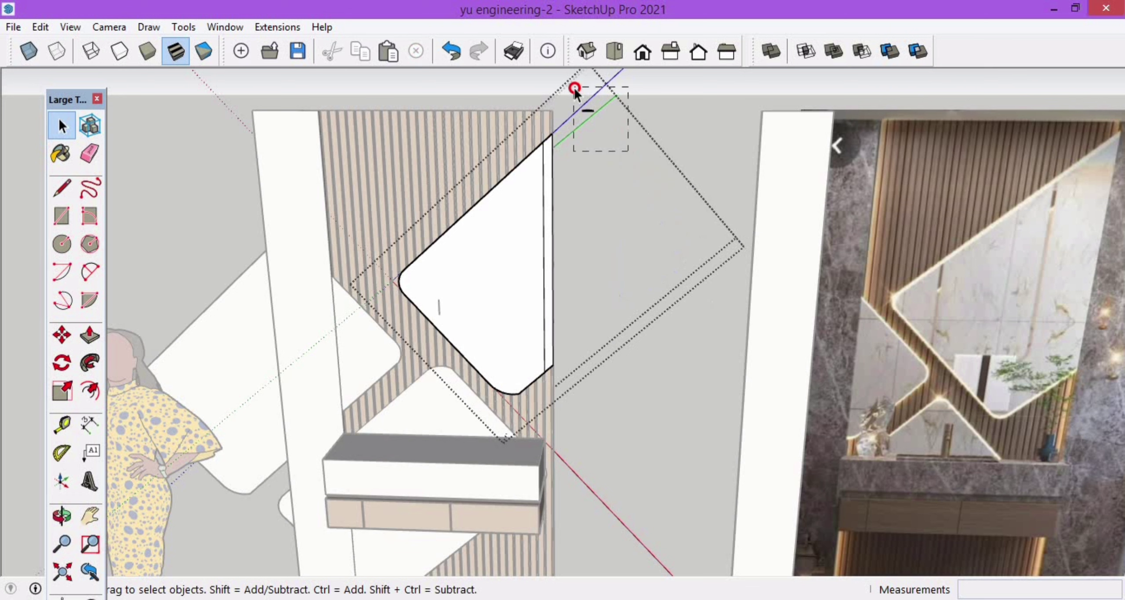
key(Delete)
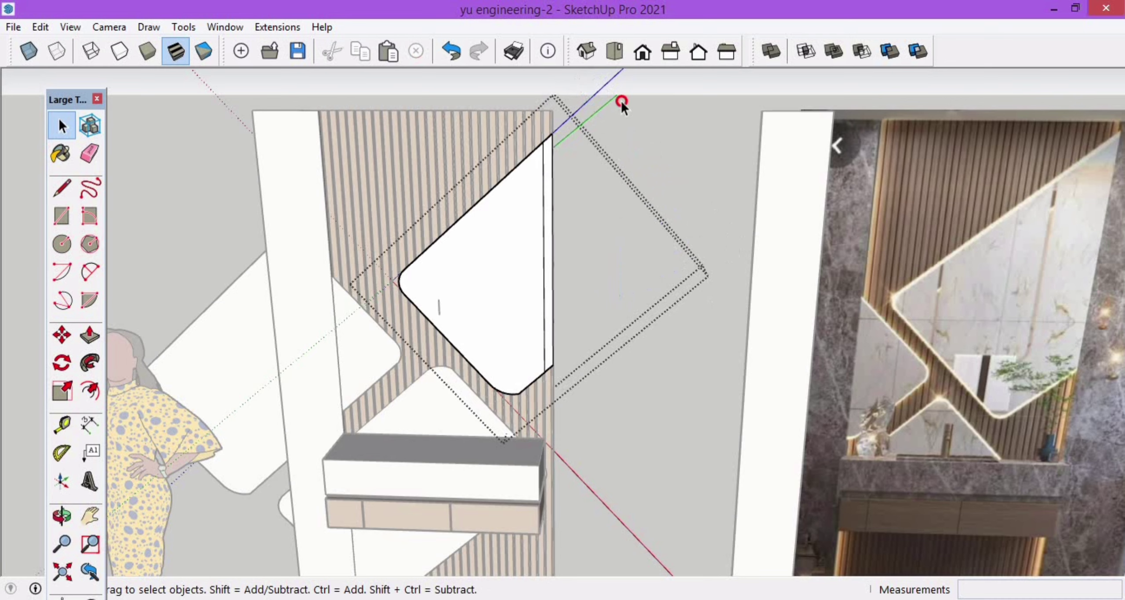
click(620, 100)
Step: Move the outer pillar copy back against the right end of the slatted back panel and deselect it
mouse_move(633, 124)
middle_down()
mouse_move(642, 188)
mouse_move(751, 151)
mouse_move(742, 334)
mouse_move(762, 251)
middle_up()
click(775, 138)
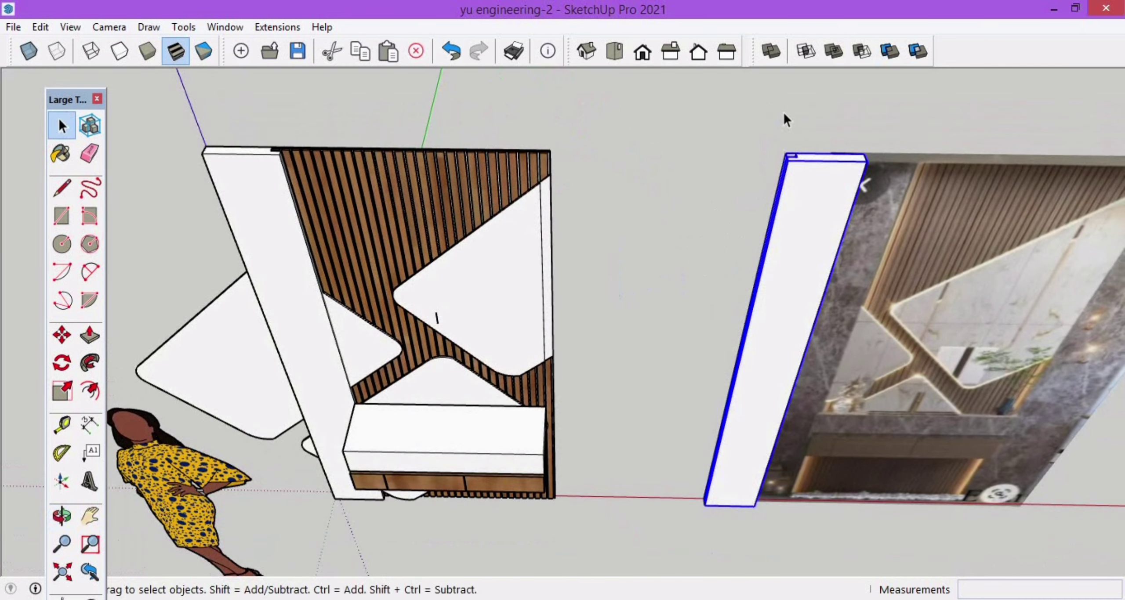
scroll(785, 116, up, 2)
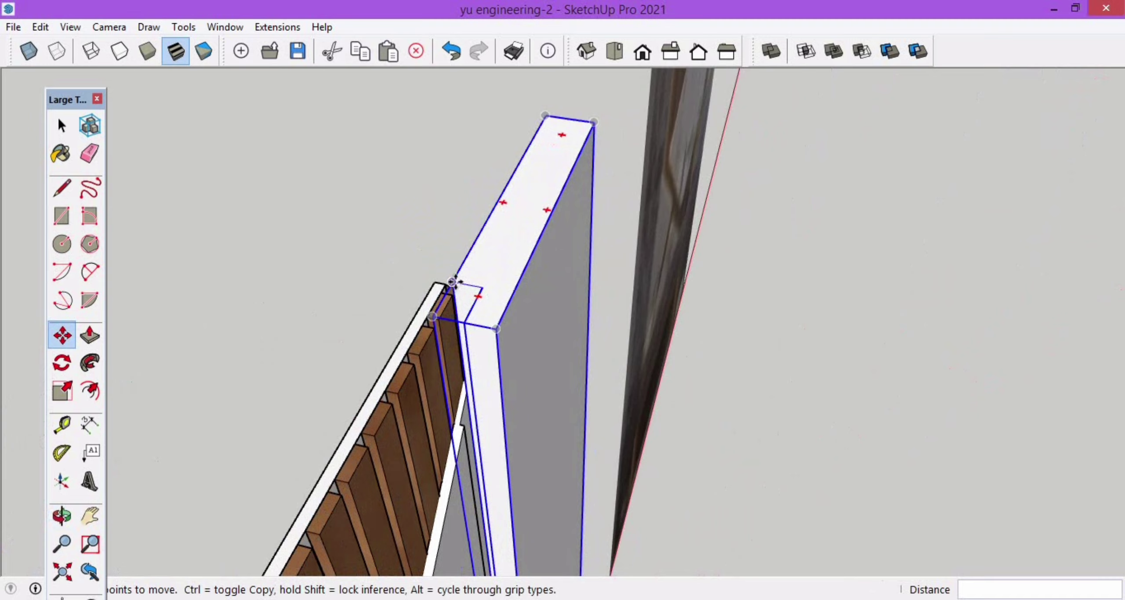
click(457, 284)
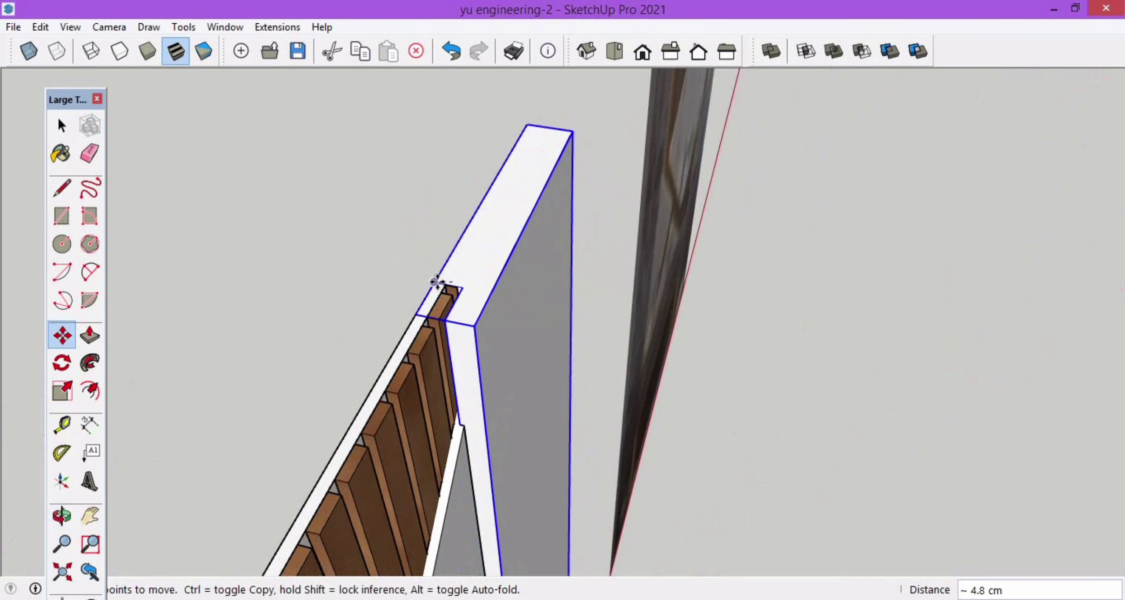
click(436, 283)
middle_drag(472, 251, 201, 224)
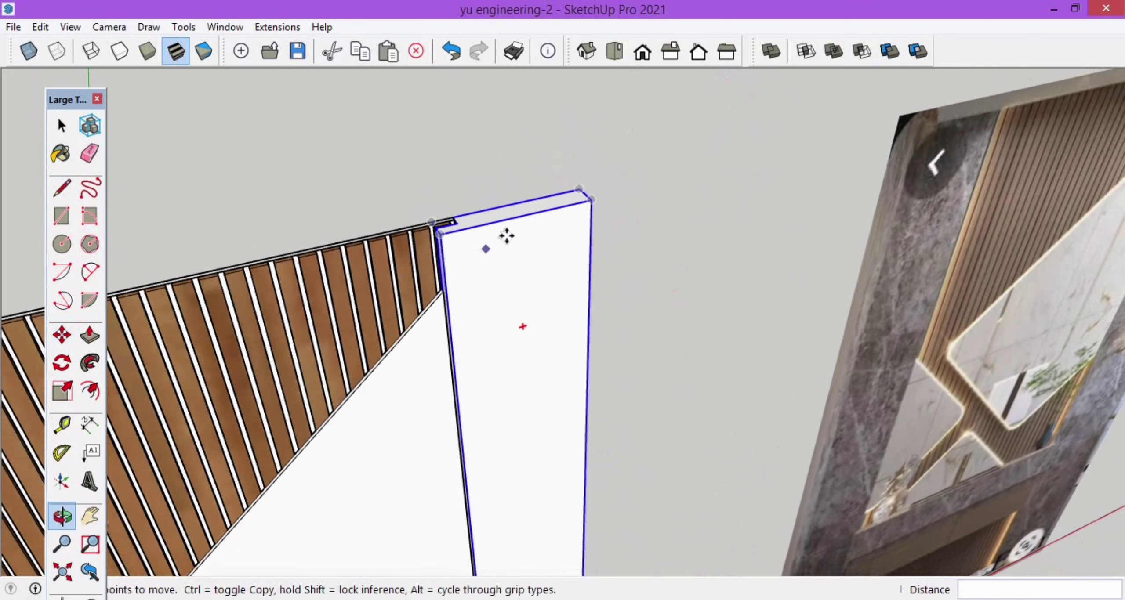
key(space)
click(582, 157)
scroll(582, 164, down, 4)
middle_drag(582, 164, 536, 157)
scroll(536, 157, down, 1)
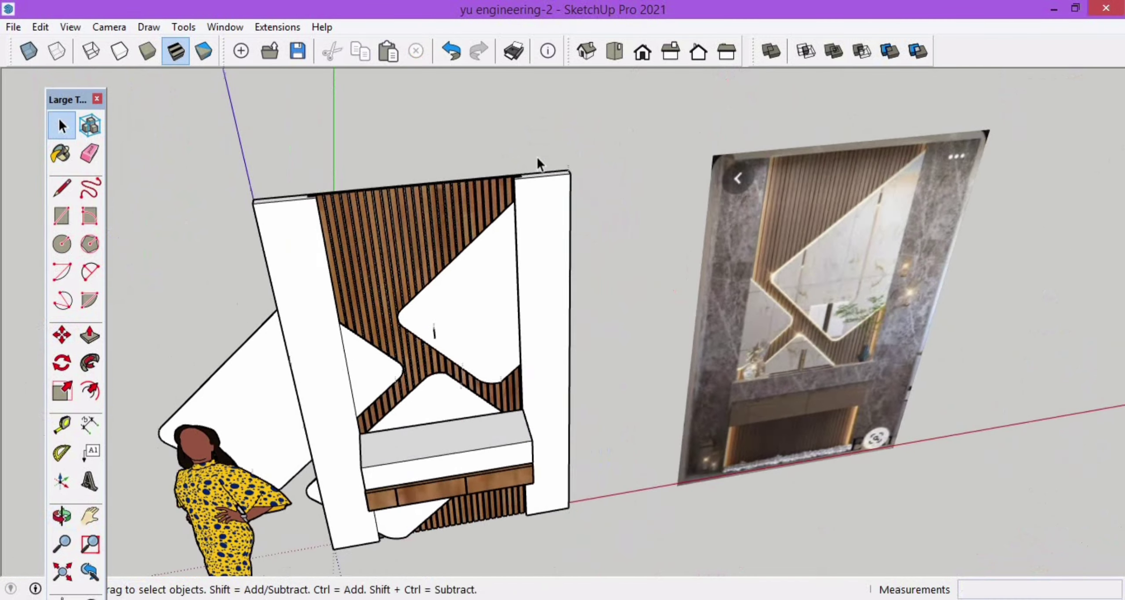
Step: Copy the left pillar outward along the red axis, well clear of the wall unit
scroll(332, 306, up, 2)
click(308, 286)
middle_drag(304, 284, 278, 251)
key(m)
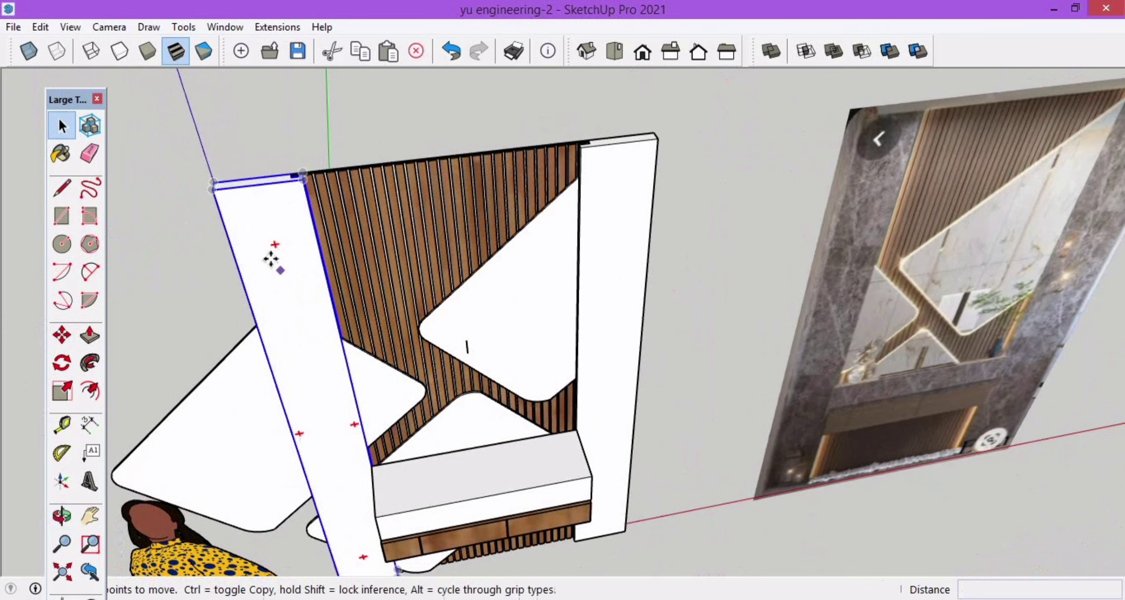
click(273, 258)
scroll(273, 258, down, 3)
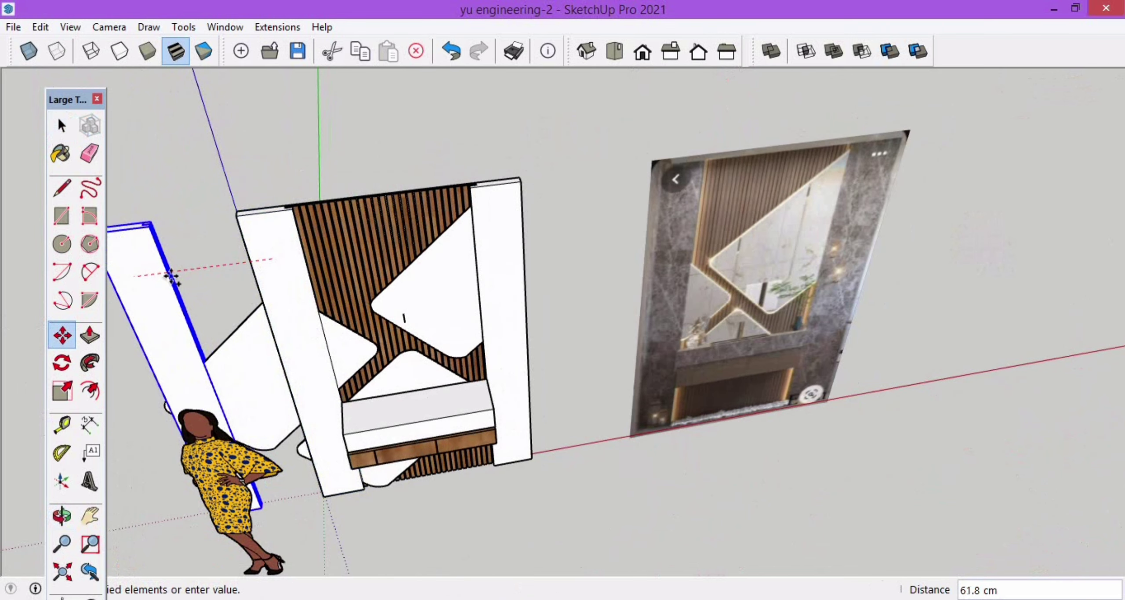
scroll(150, 271, down, 2)
click(151, 288)
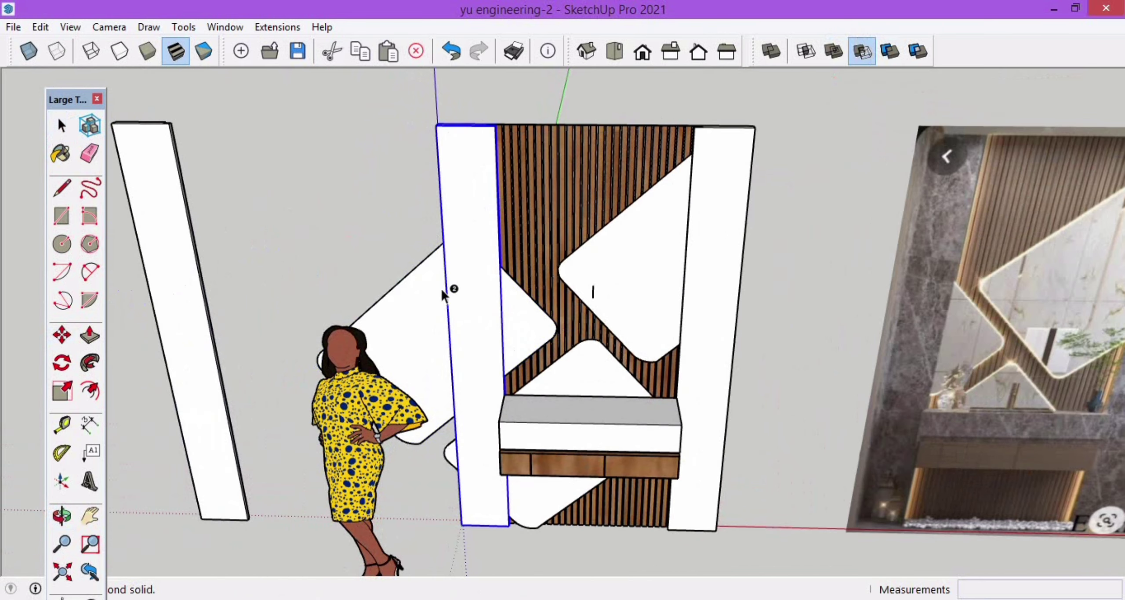
Step: Subtract the original left pillar from the left rounded panel and delete the cut-off outer piece inside that panel's group
click(434, 292)
middle_drag(434, 292, 495, 316)
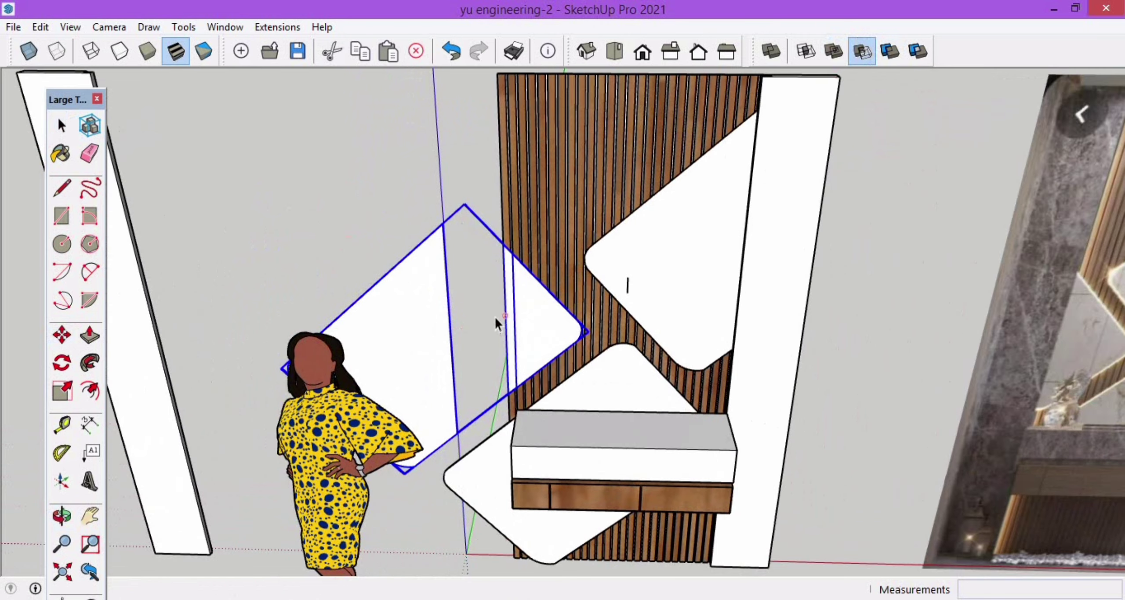
key(space)
double_click(432, 324)
click(432, 322)
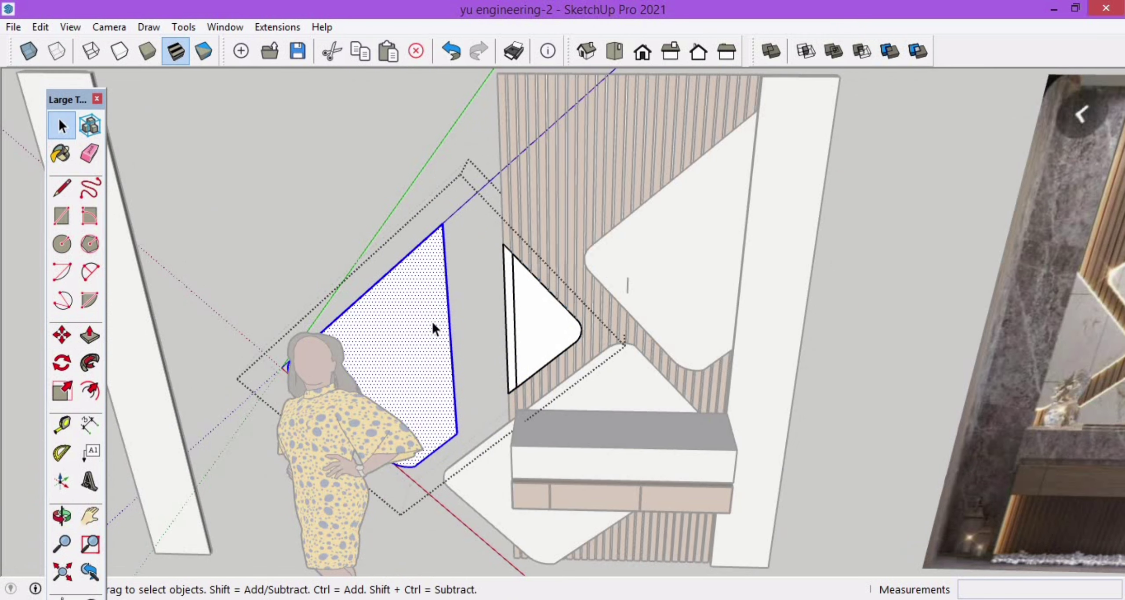
key(Delete)
click(425, 156)
Step: Move the left pillar copy from its inner top corner back onto the left end of the slatted back
scroll(446, 287, down, 2)
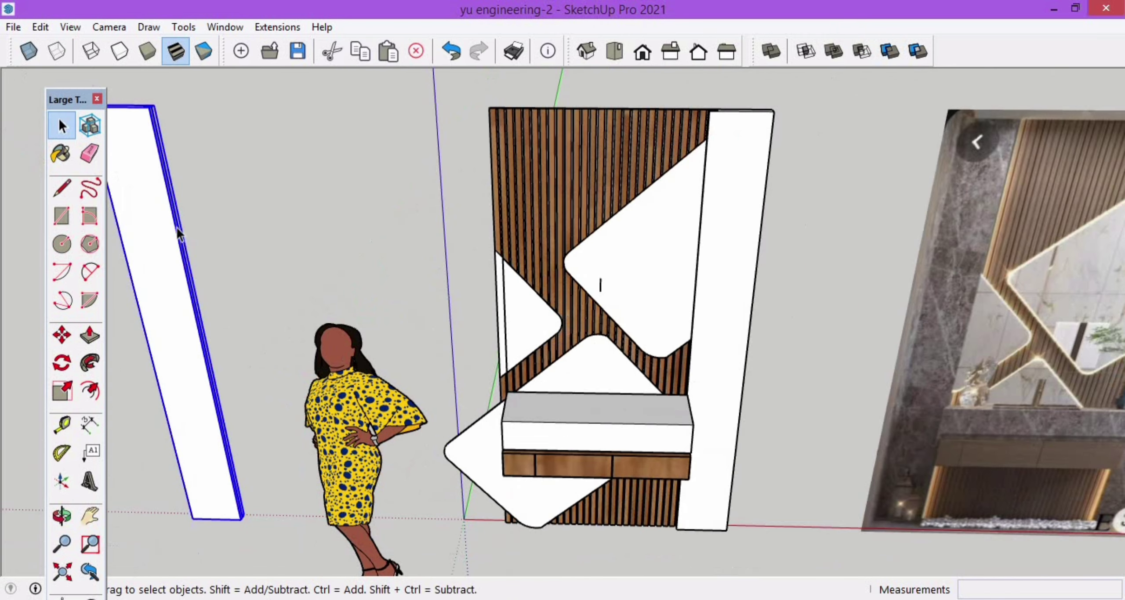
middle_drag(179, 233, 218, 226)
scroll(218, 213, up, 1)
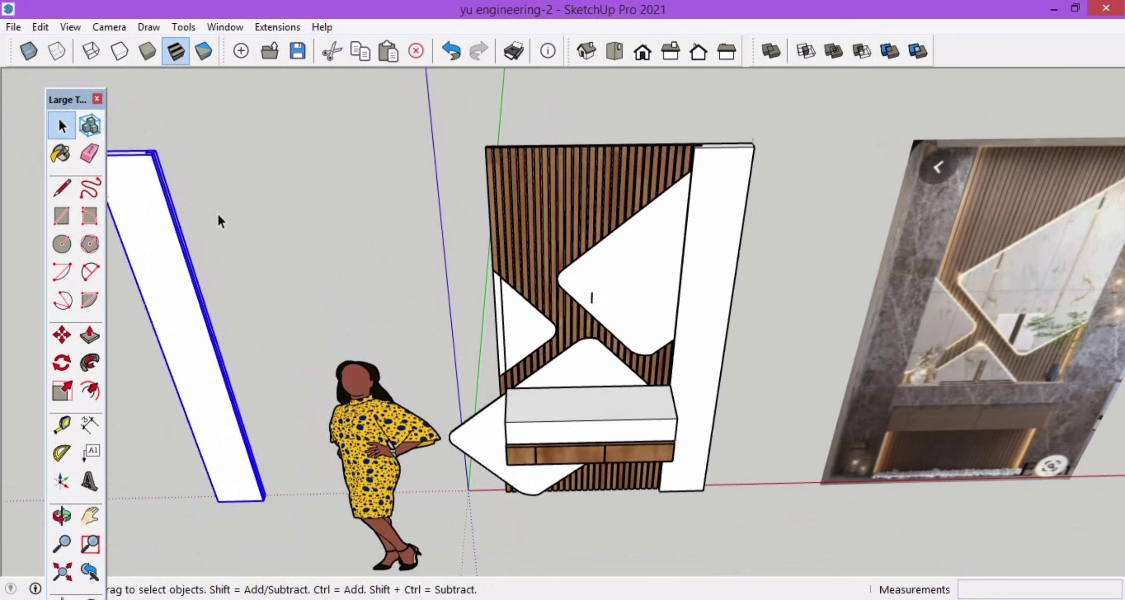
scroll(188, 166, up, 6)
key(m)
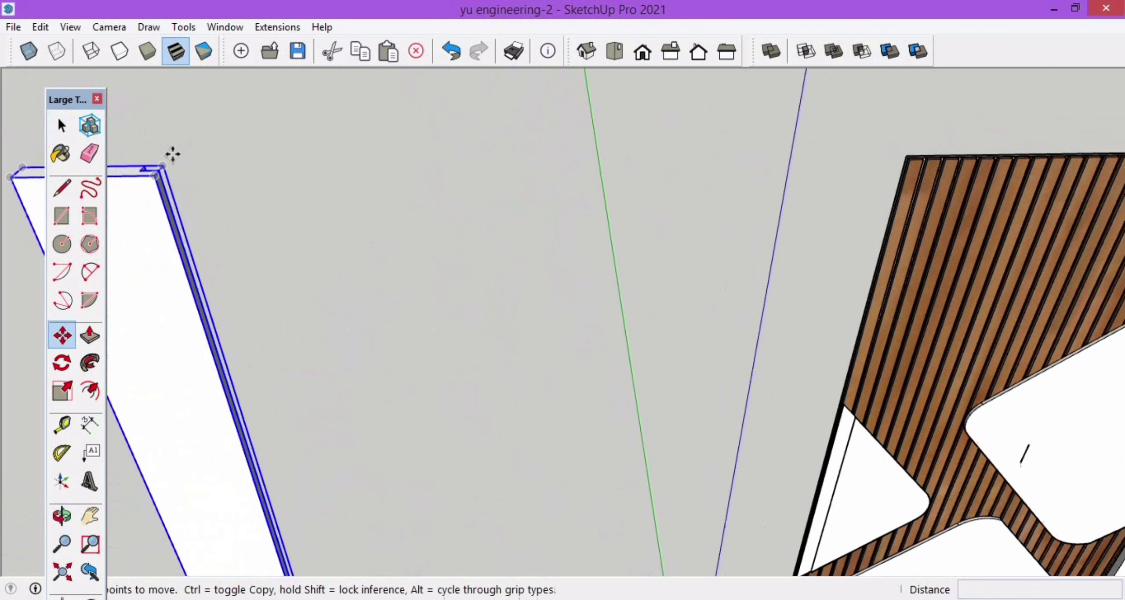
scroll(145, 165, up, 1)
click(135, 172)
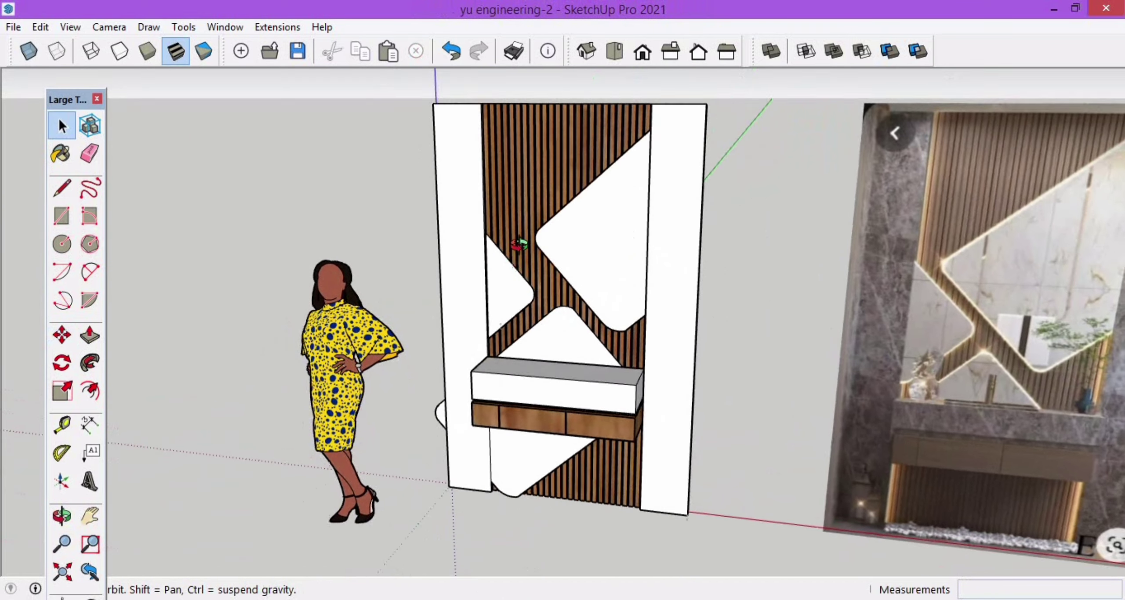
Step: Draw a line across the lower rounded panel's face just above the console top, between its two slanted edges
middle_drag(565, 259, 615, 321)
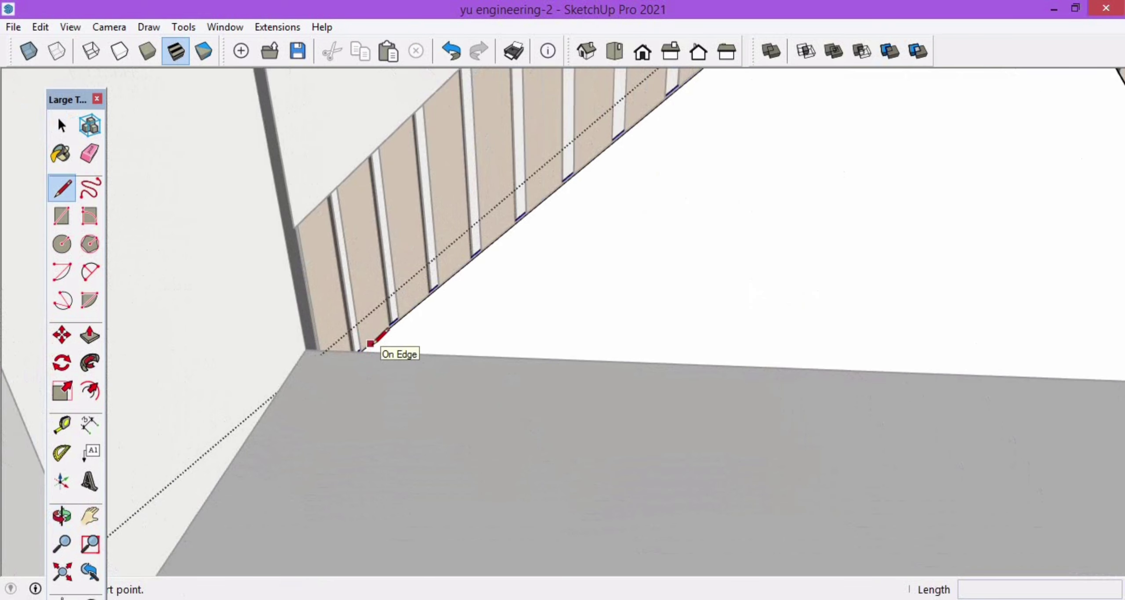
click(370, 344)
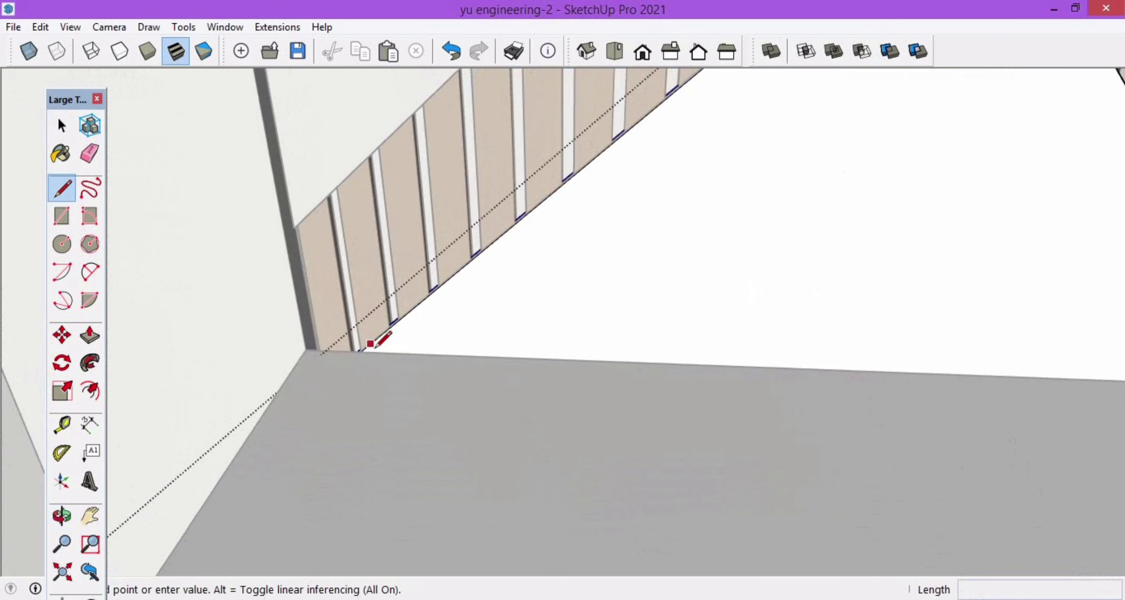
scroll(373, 342, down, 3)
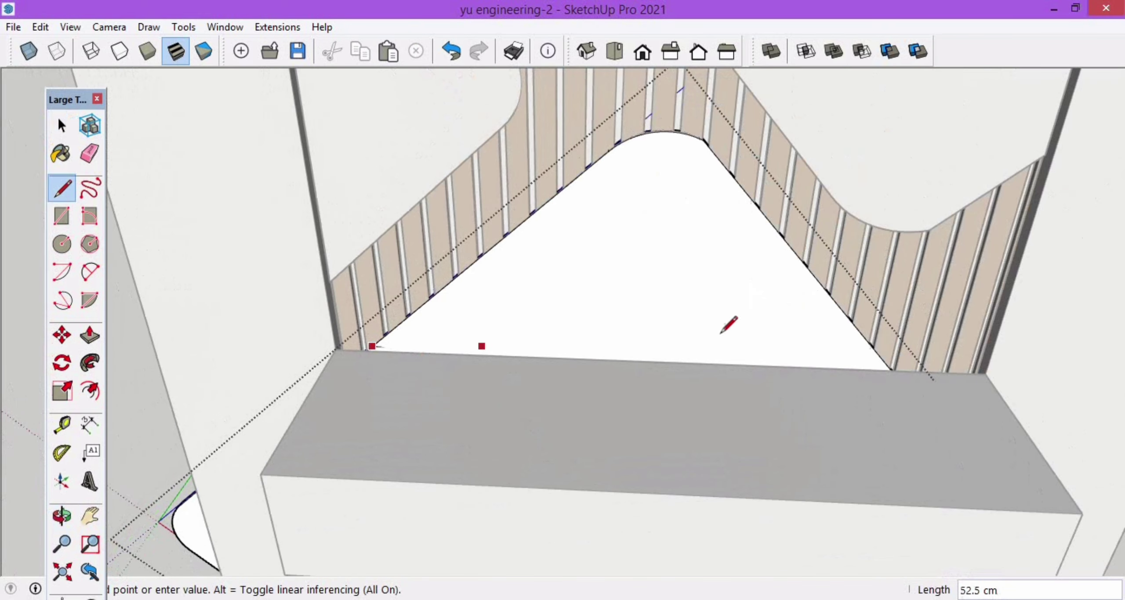
click(882, 360)
scroll(706, 309, down, 2)
key(space)
Step: Push the lower panel's face below the line back 1 cm to remove that part, then leave the group
click(779, 356)
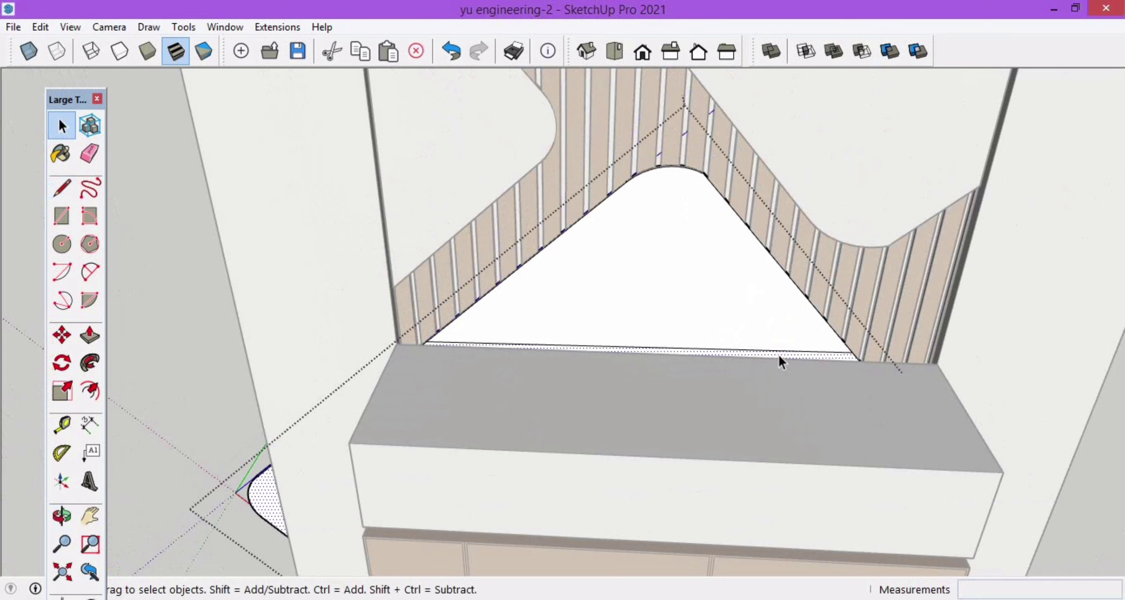
middle_drag(779, 355, 779, 385)
click(806, 361)
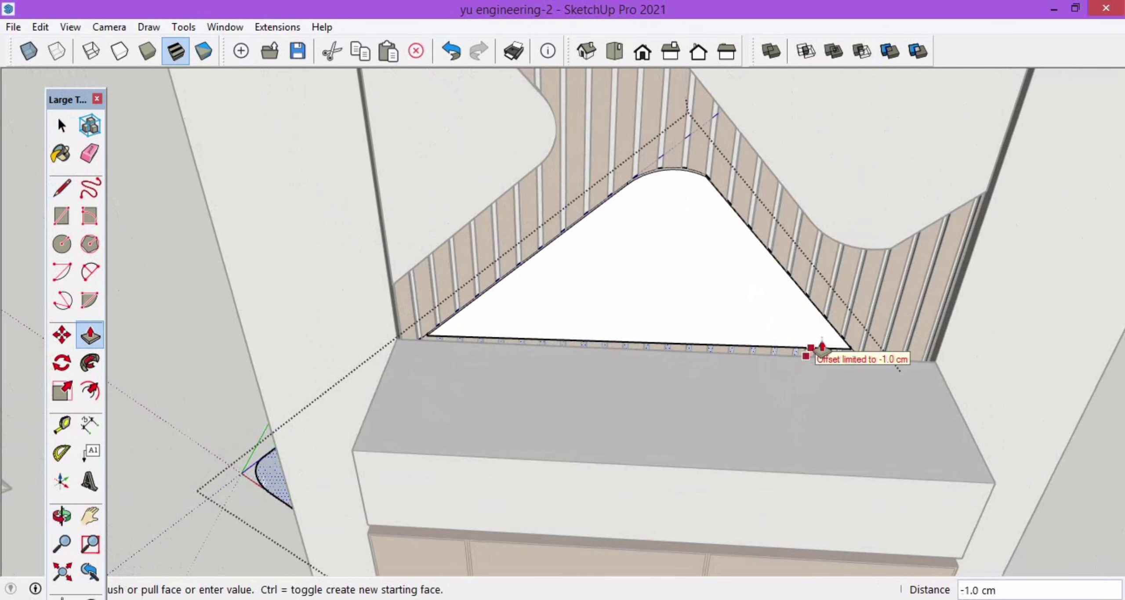
click(845, 324)
scroll(409, 337, down, 2)
key(space)
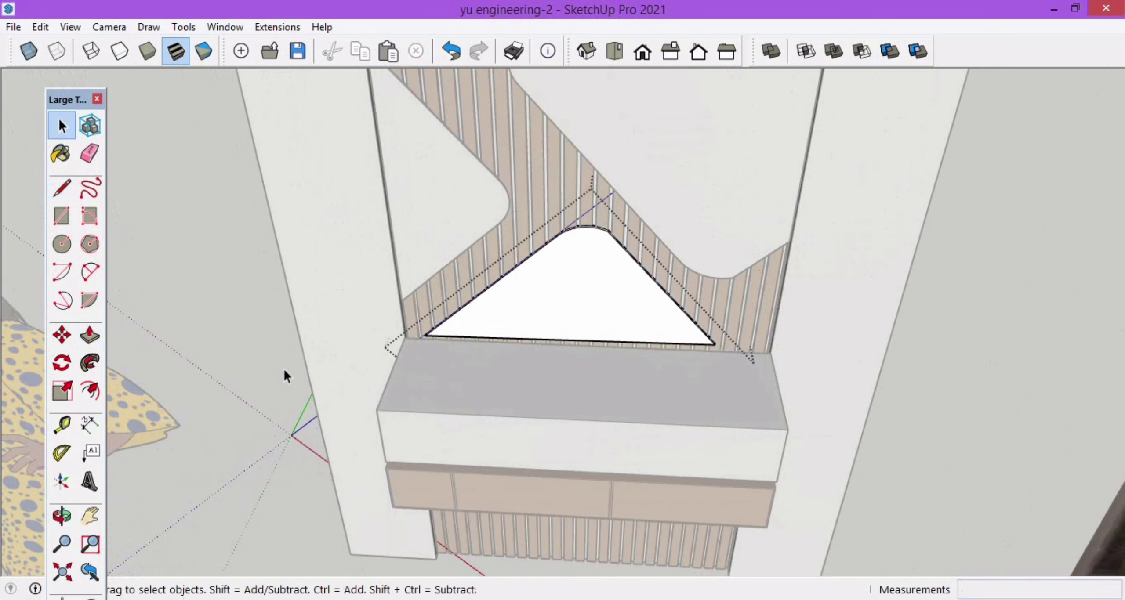
click(284, 371)
scroll(316, 367, down, 1)
mouse_move(318, 370)
middle_down()
mouse_move(355, 302)
mouse_move(643, 319)
mouse_move(622, 279)
middle_up()
scroll(571, 326, down, 2)
mouse_move(570, 327)
middle_down()
mouse_move(602, 304)
mouse_move(578, 269)
mouse_move(586, 275)
middle_up()
Step: Paint both side pillars with the Stone Marble material
click(587, 277)
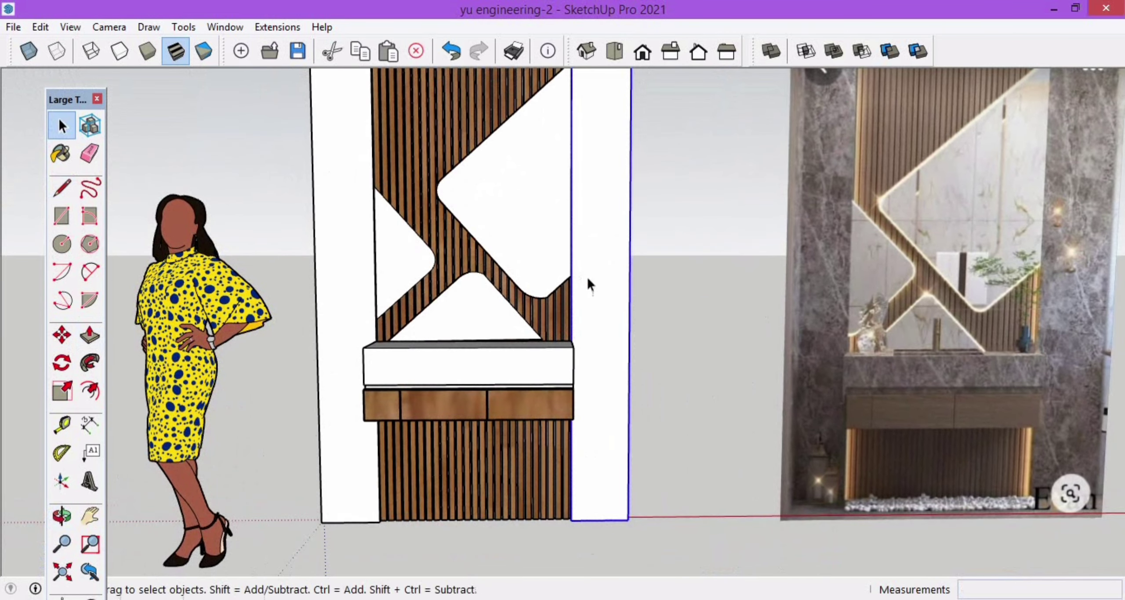
key(b)
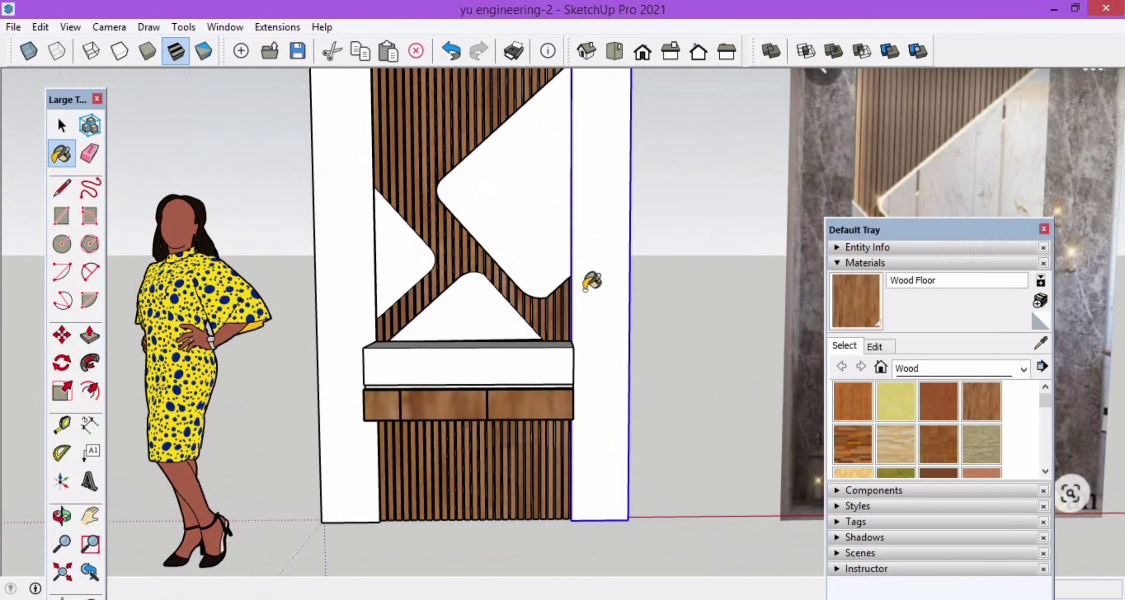
click(1010, 366)
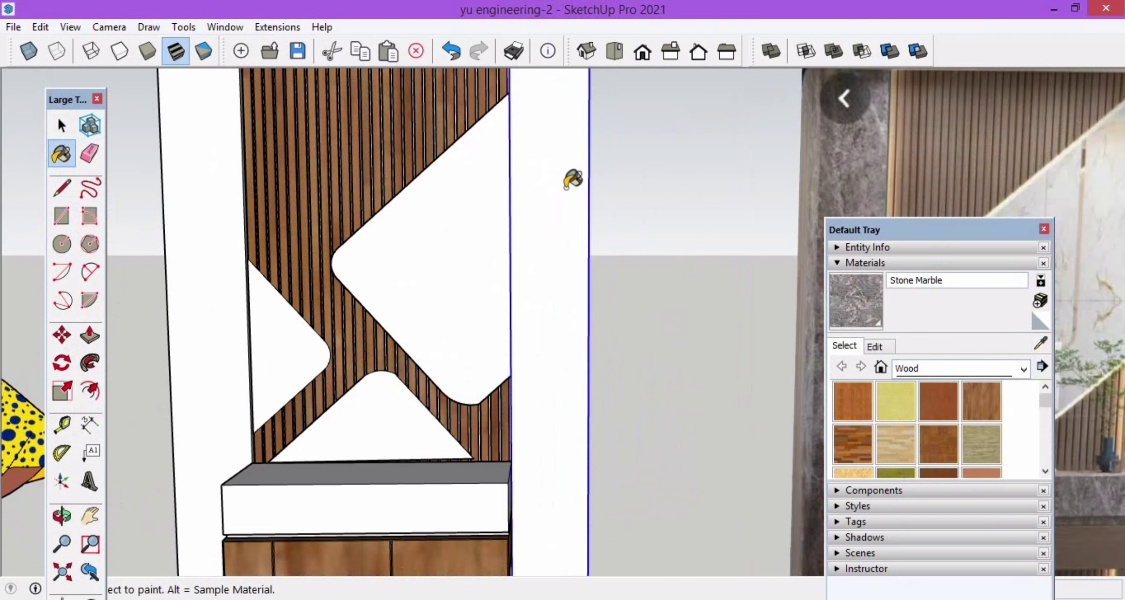
click(554, 201)
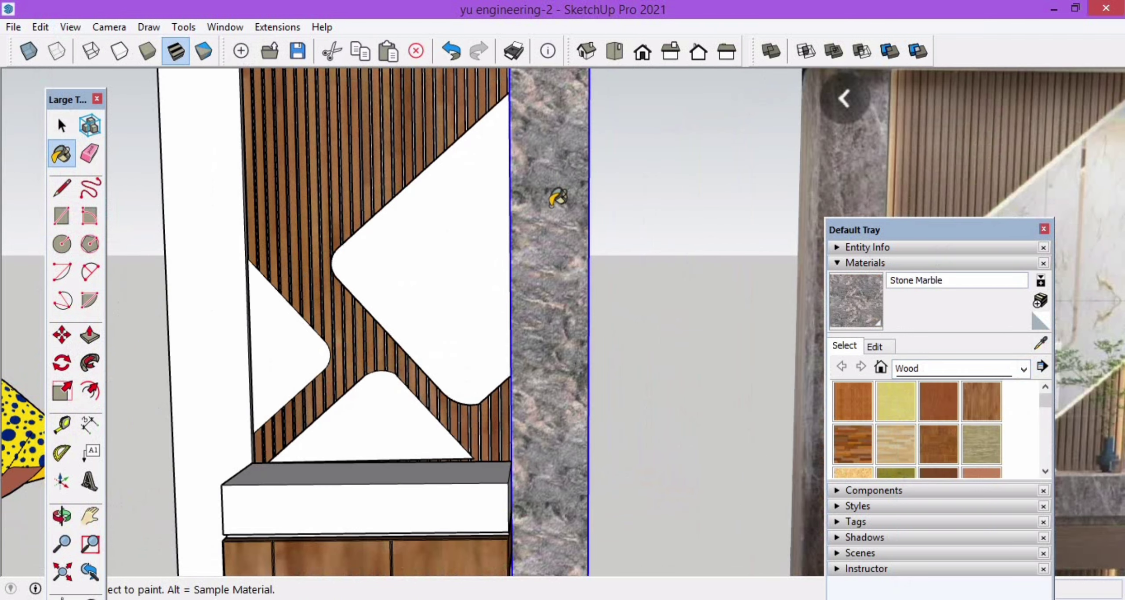
scroll(215, 254, down, 1)
click(214, 250)
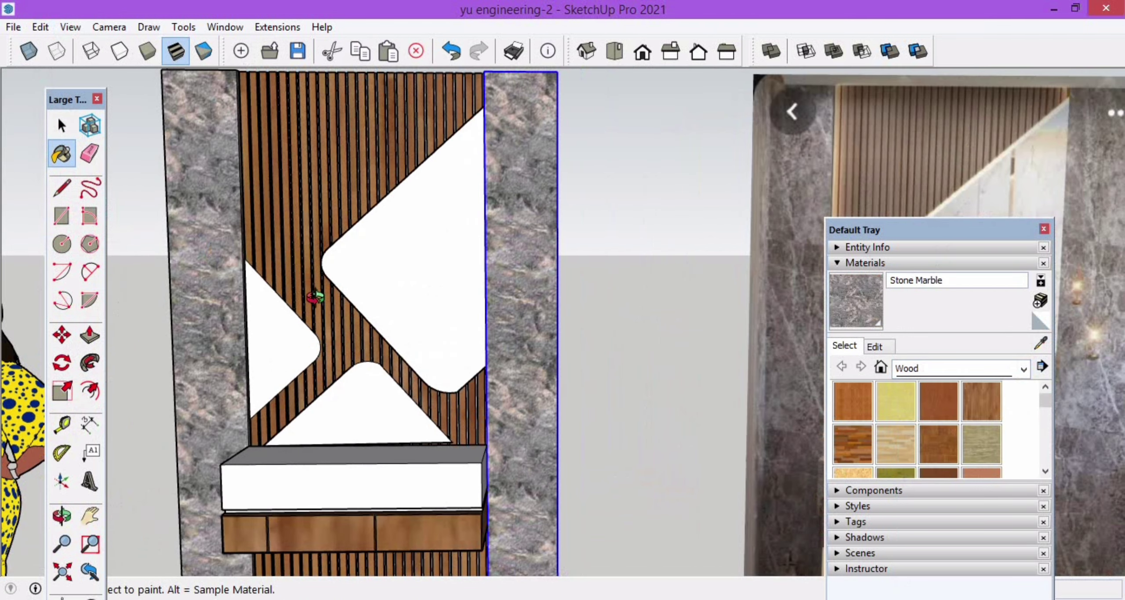
Step: Paint the large, lower and left rounded panels with the Carrera Marble material
middle_drag(315, 297, 284, 294)
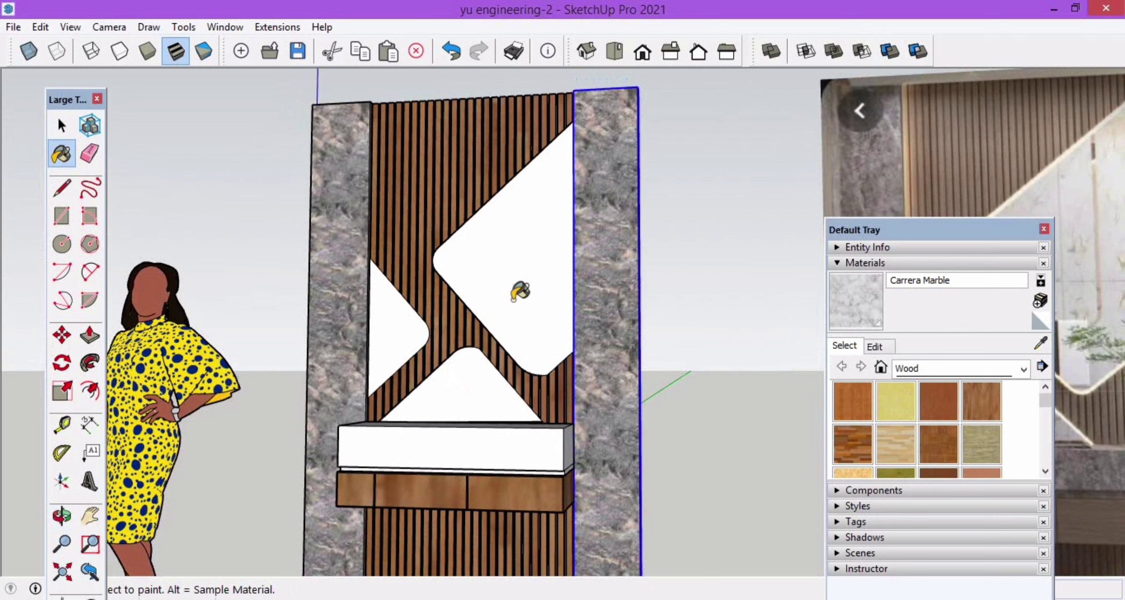
click(506, 353)
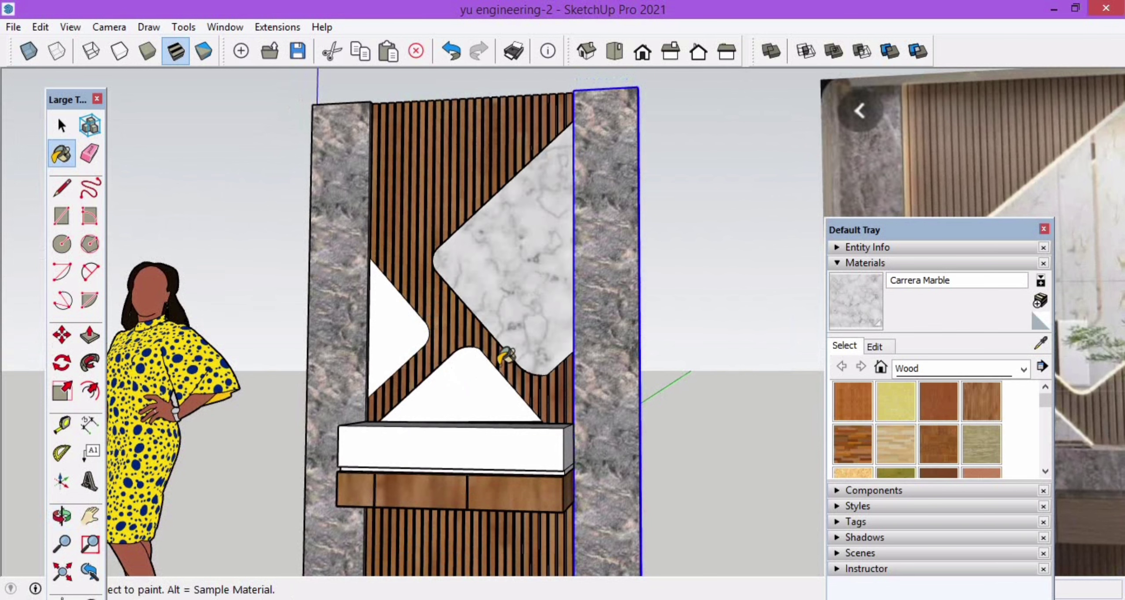
click(479, 381)
click(389, 325)
mouse_move(389, 325)
middle_down()
mouse_move(479, 369)
mouse_move(477, 390)
mouse_move(510, 428)
middle_up()
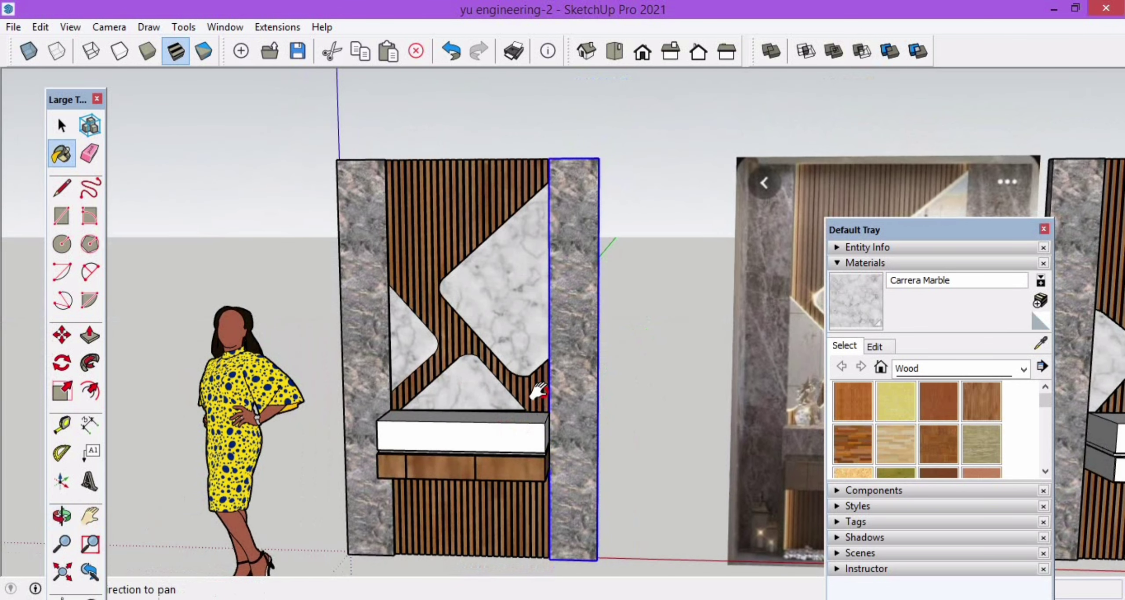
Step: Explode the group of the finished wall unit standing beyond the reference image
mouse_move(537, 392)
shift+middle_down()
mouse_move(532, 309)
mouse_move(523, 334)
mouse_move(426, 349)
mouse_move(434, 359)
mouse_move(397, 349)
shift+middle_up()
key(h)
scroll(426, 349, up, 2)
scroll(449, 362, up, 1)
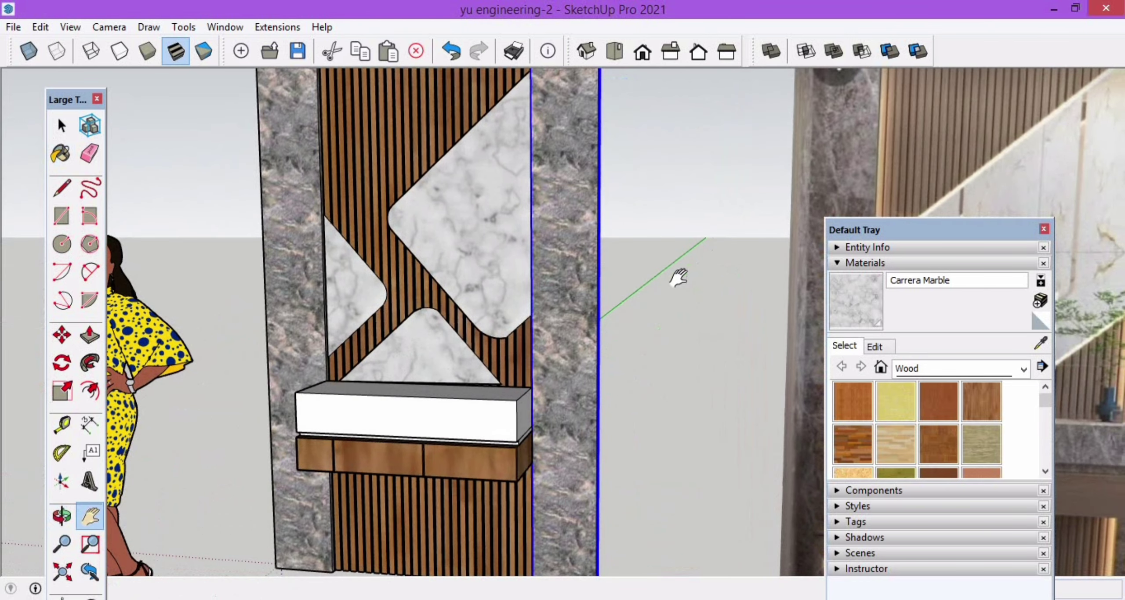
scroll(679, 278, down, 4)
key(space)
right_click(1075, 403)
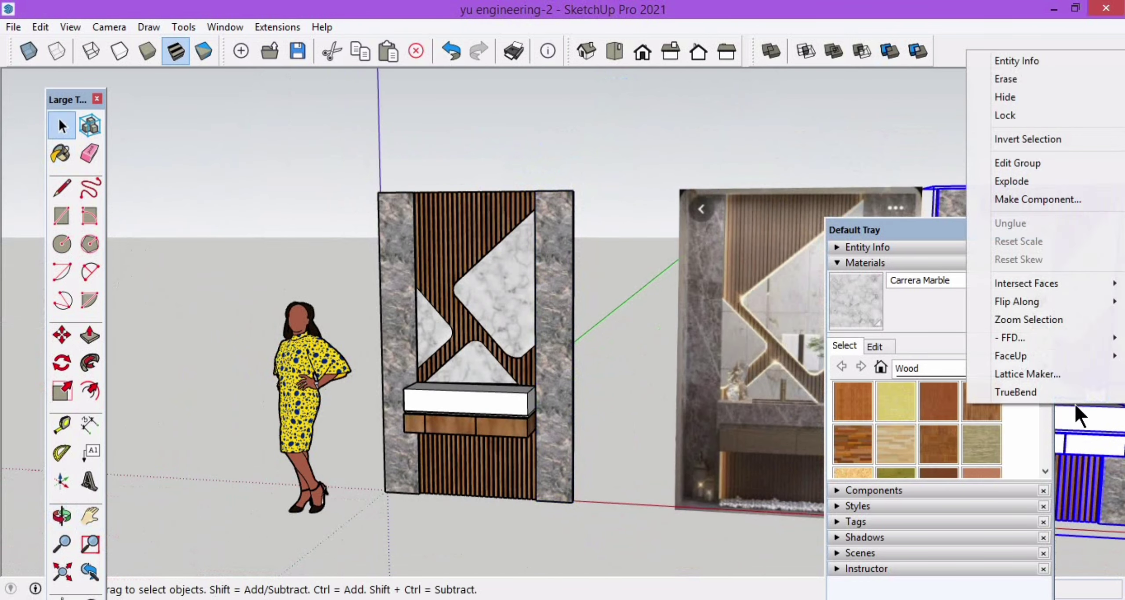
click(1028, 166)
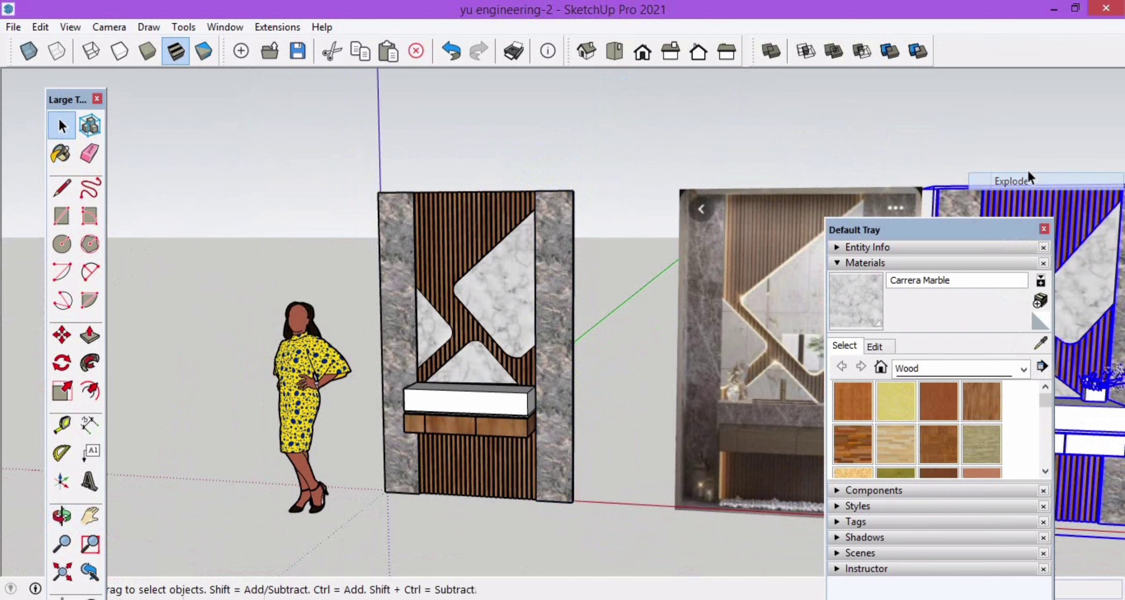
Step: Move the potted flower arrangement from the finished unit onto the right end of the new unit's console top
click(1085, 408)
scroll(1085, 408, up, 2)
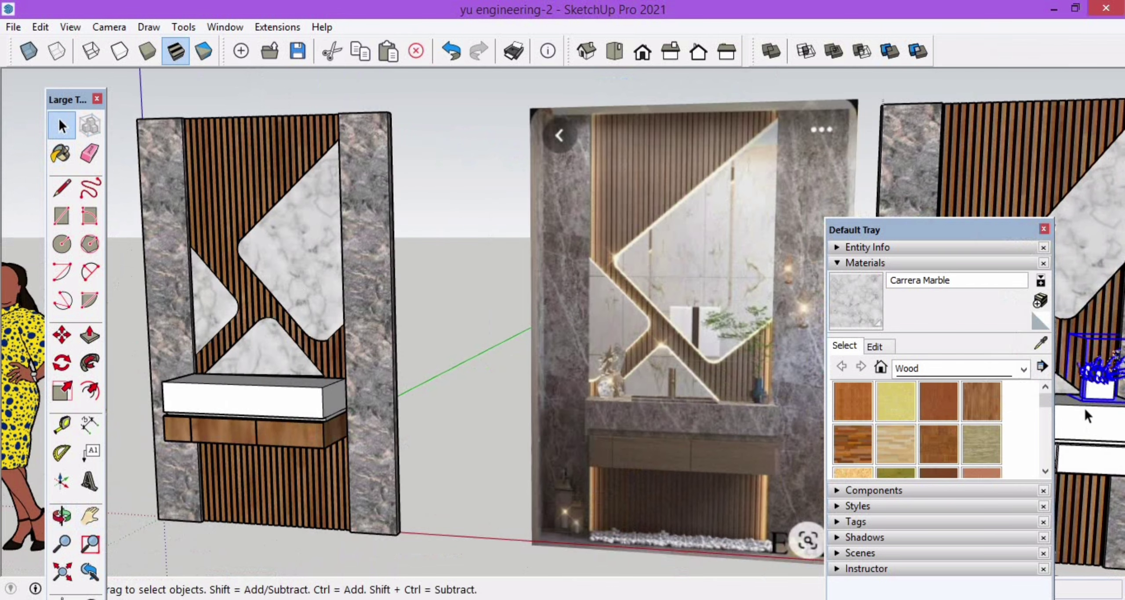
key(m)
click(1110, 393)
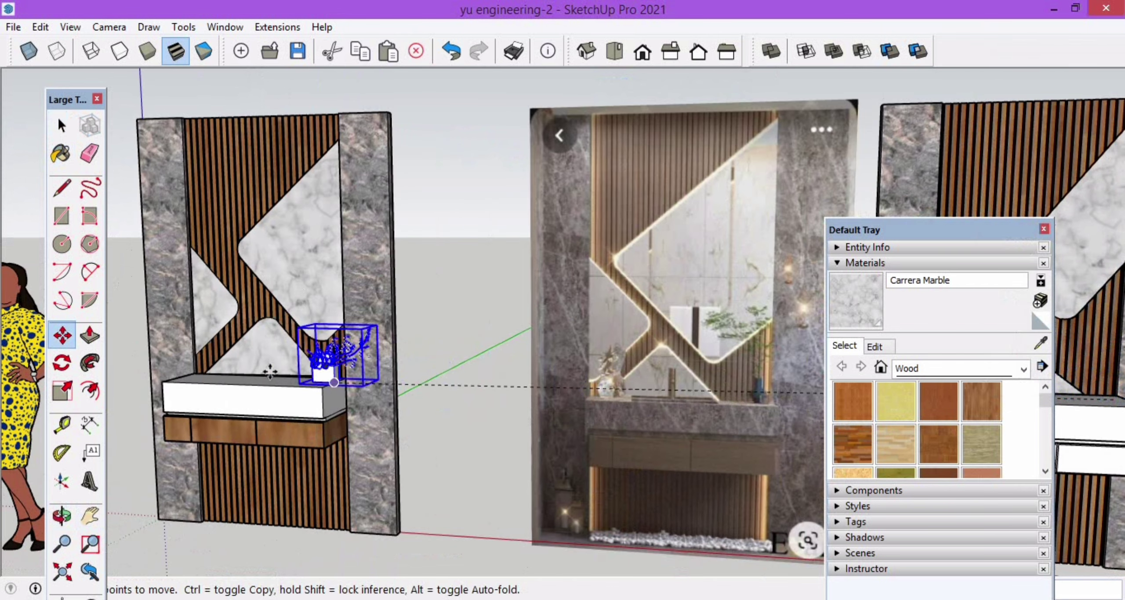
scroll(273, 374, up, 5)
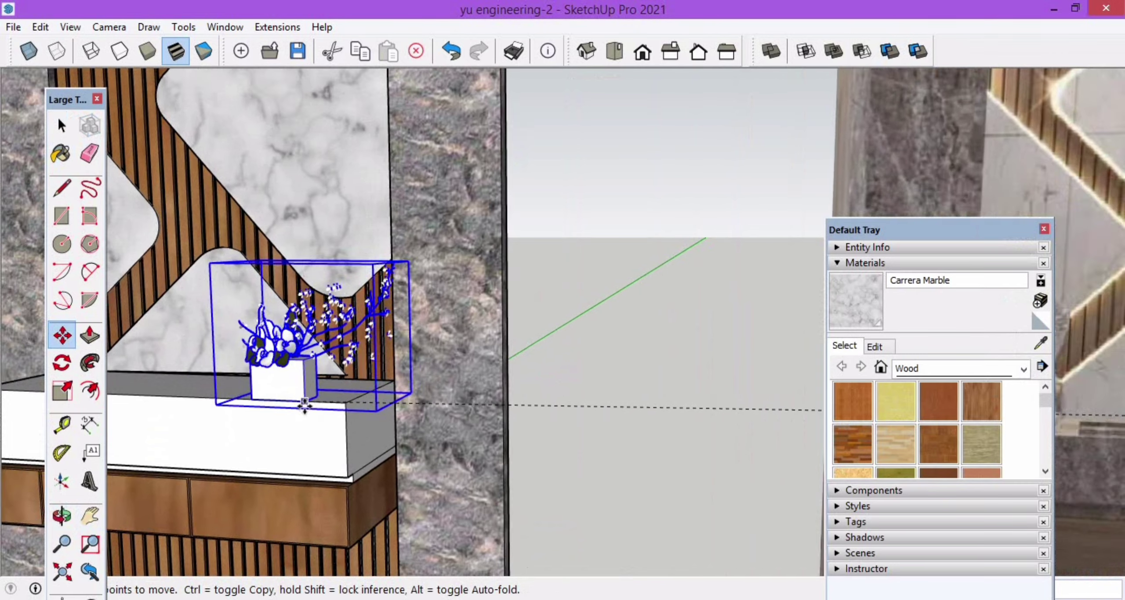
scroll(308, 402, up, 2)
scroll(492, 442, down, 6)
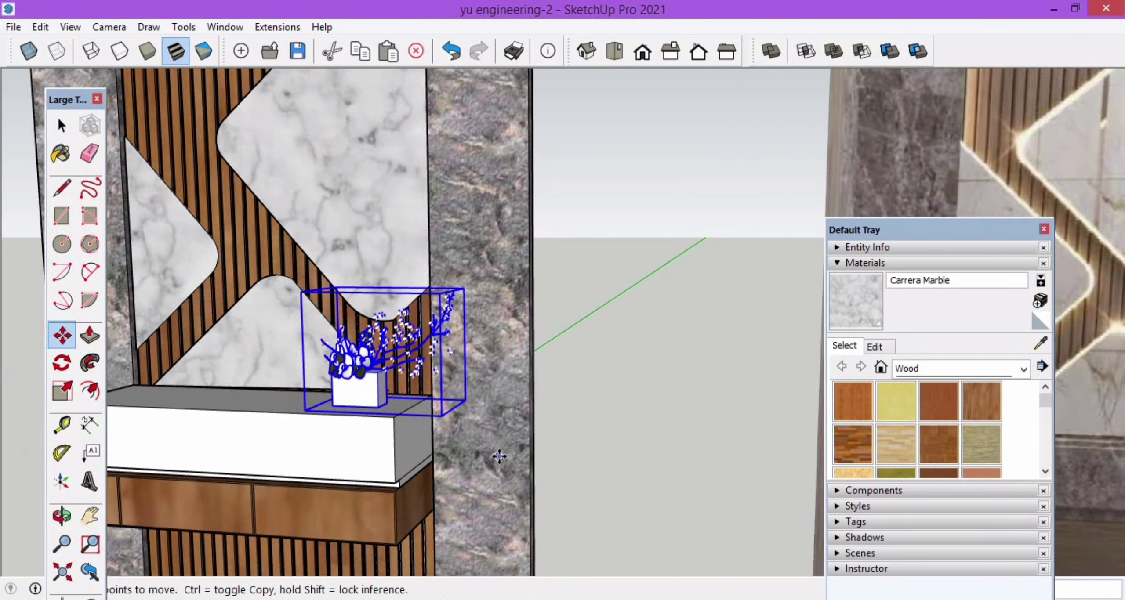